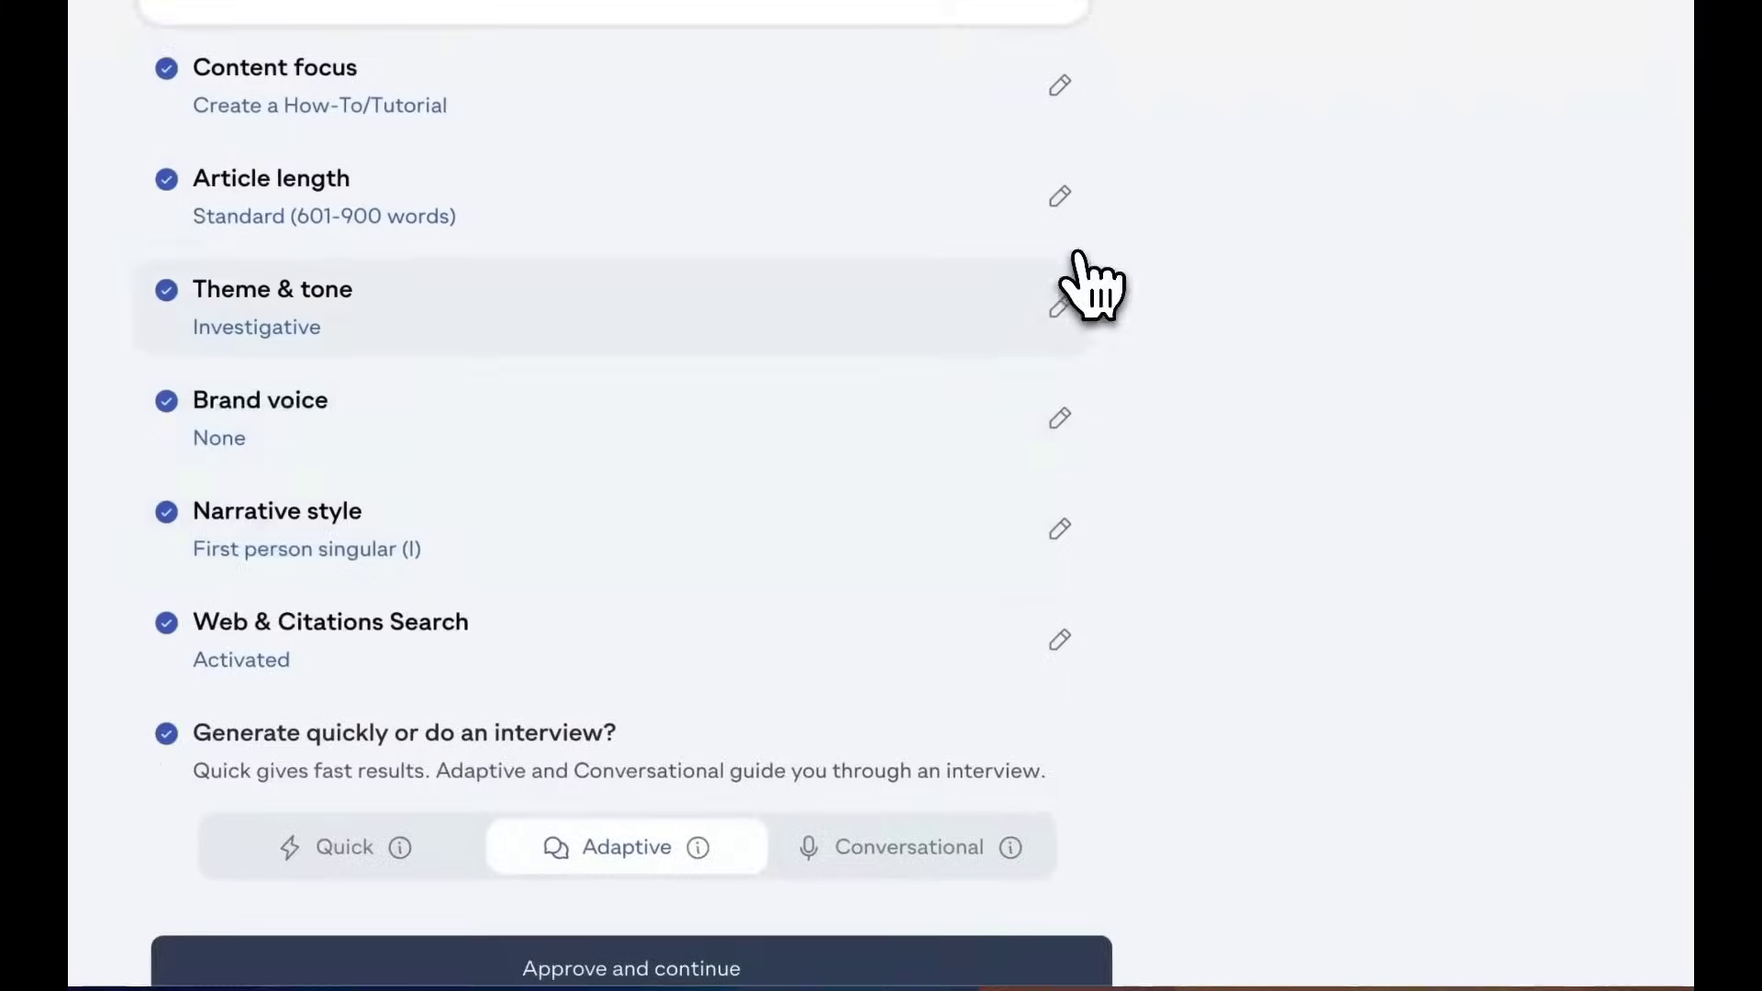
Review the theme and tone options, then approve the article settings in Adaptive mode.
click(1079, 257)
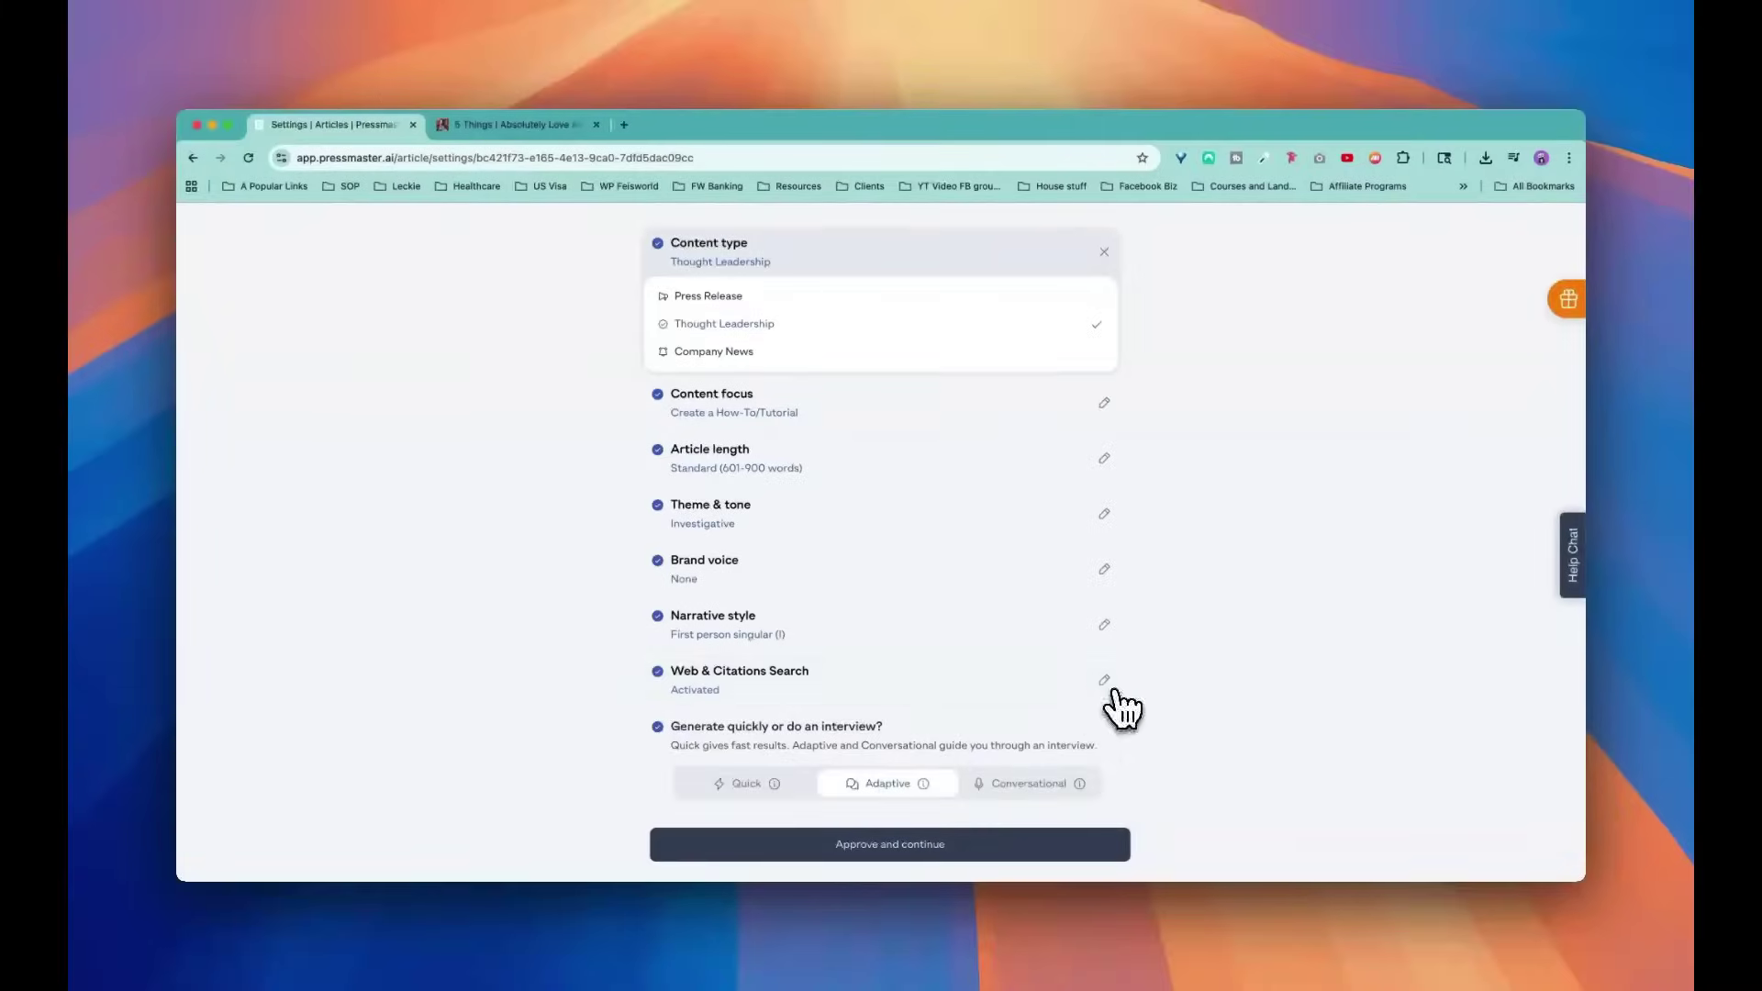
mouse_move(1080, 791)
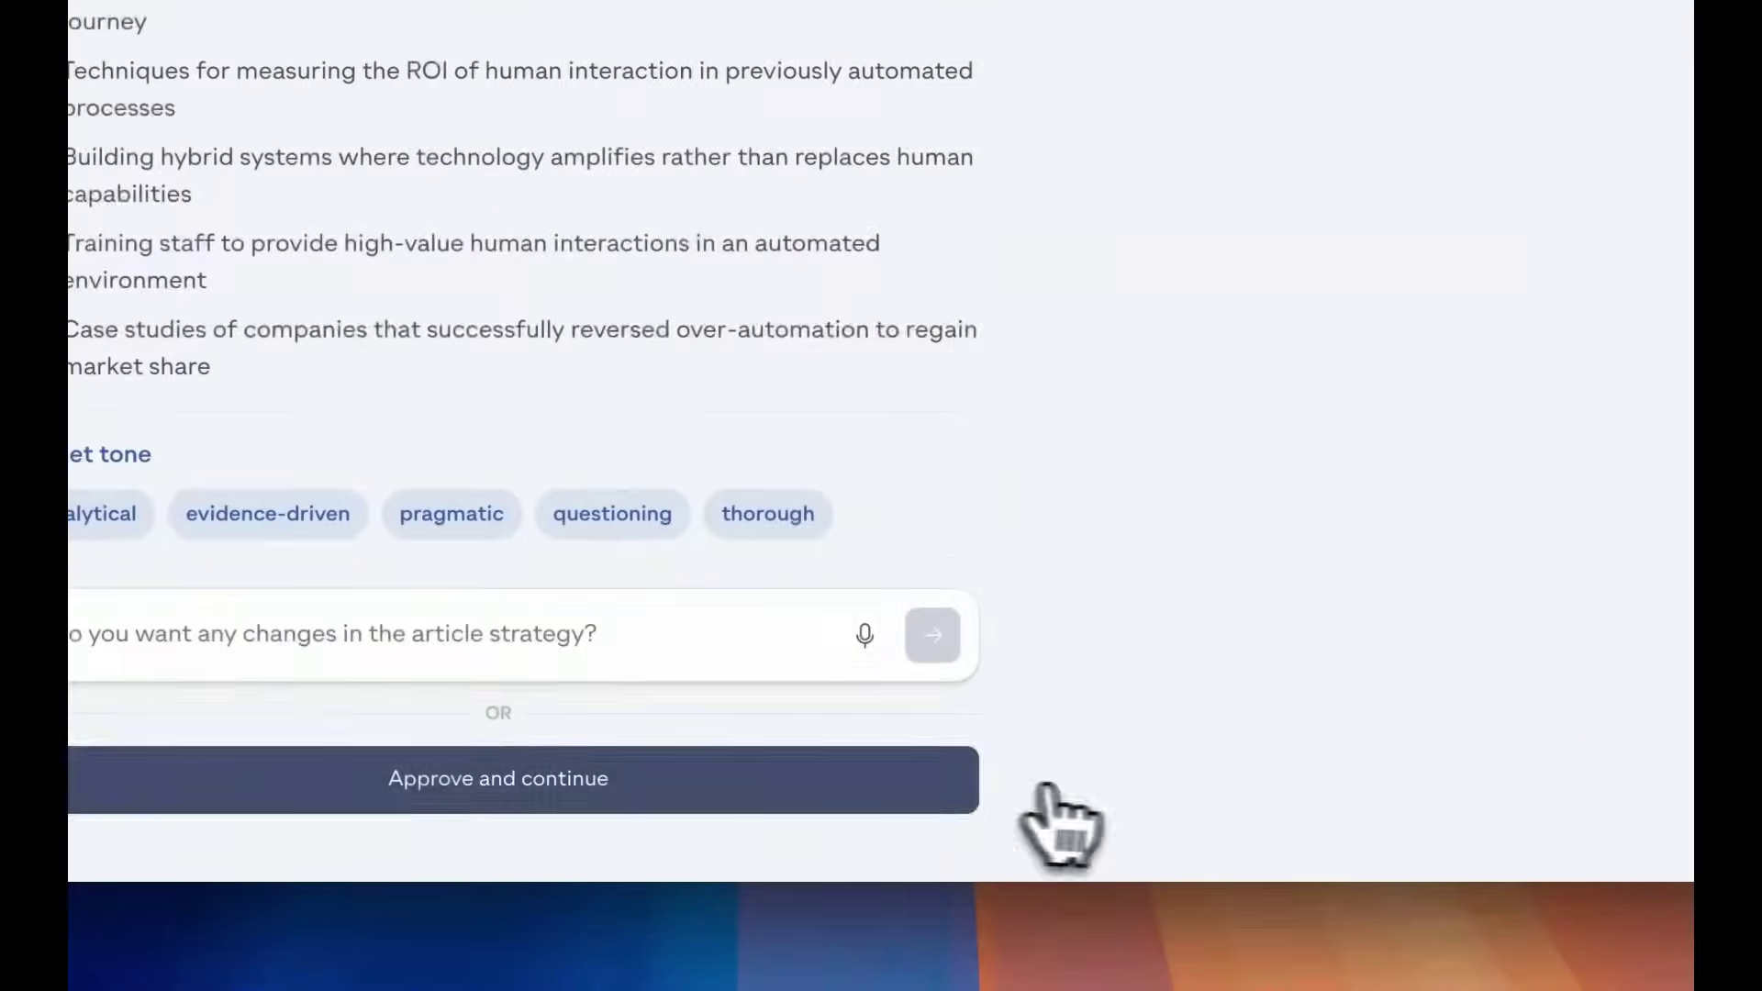
click(1038, 792)
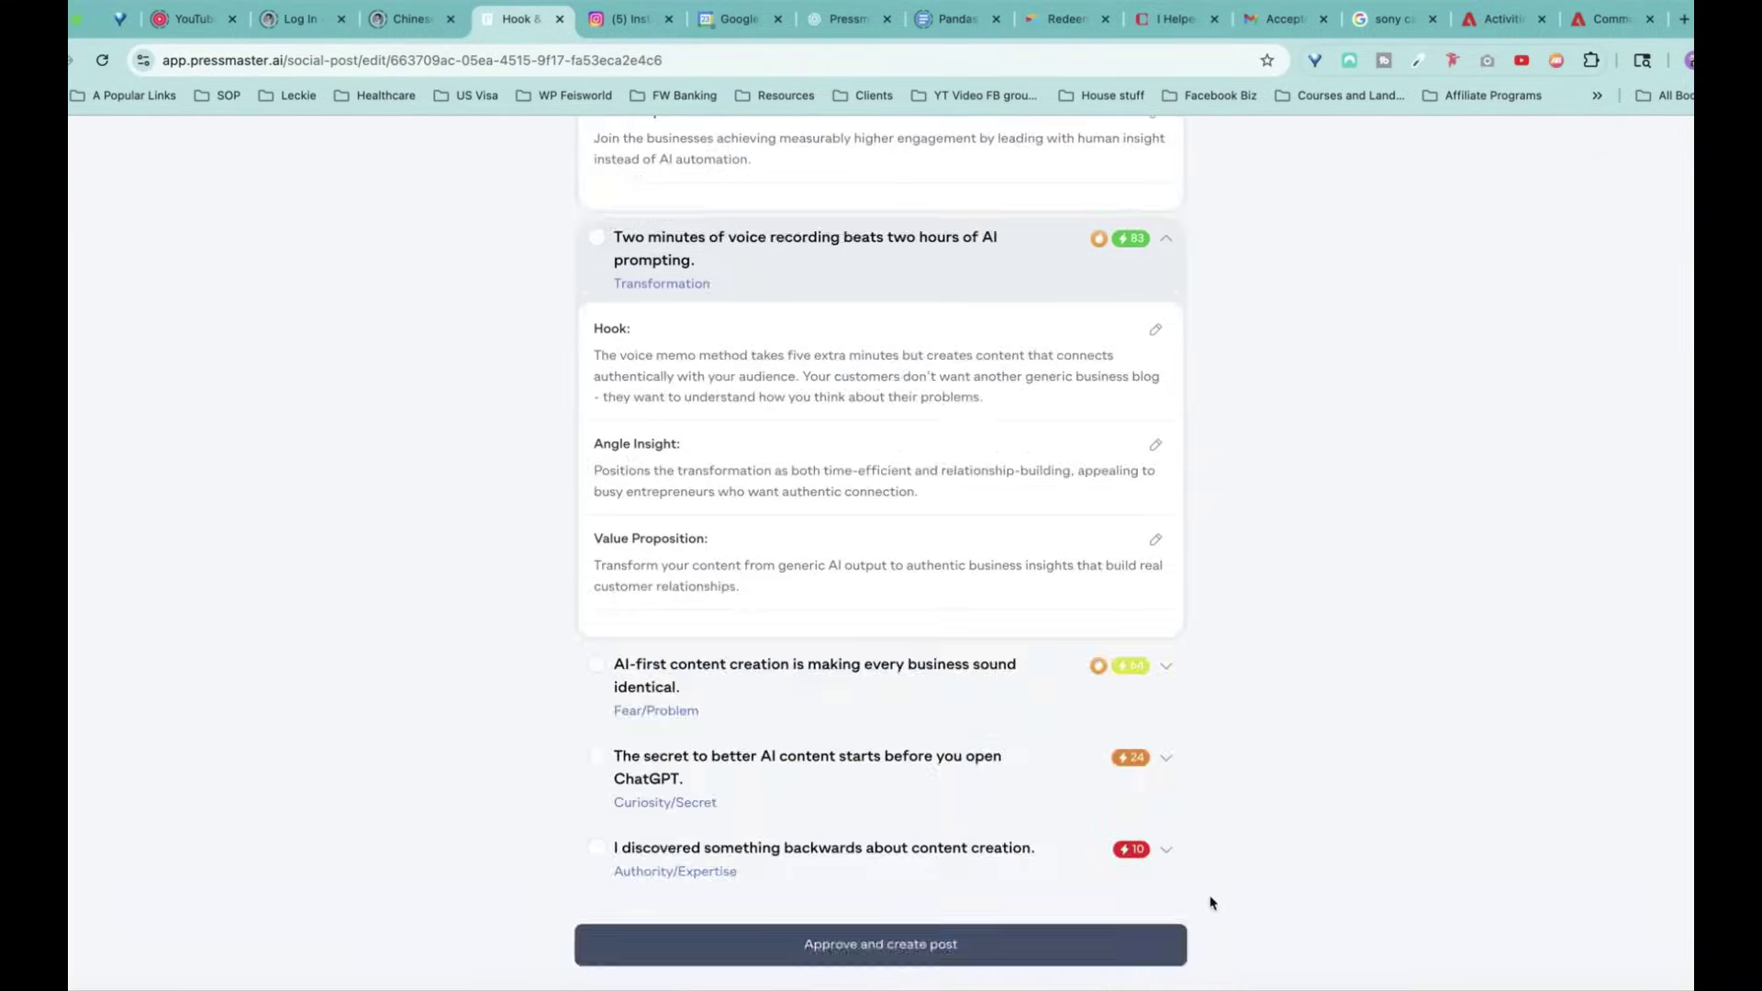
Approve the chosen hook to generate the social posts, then review the X/Twitter thread.
click(1179, 941)
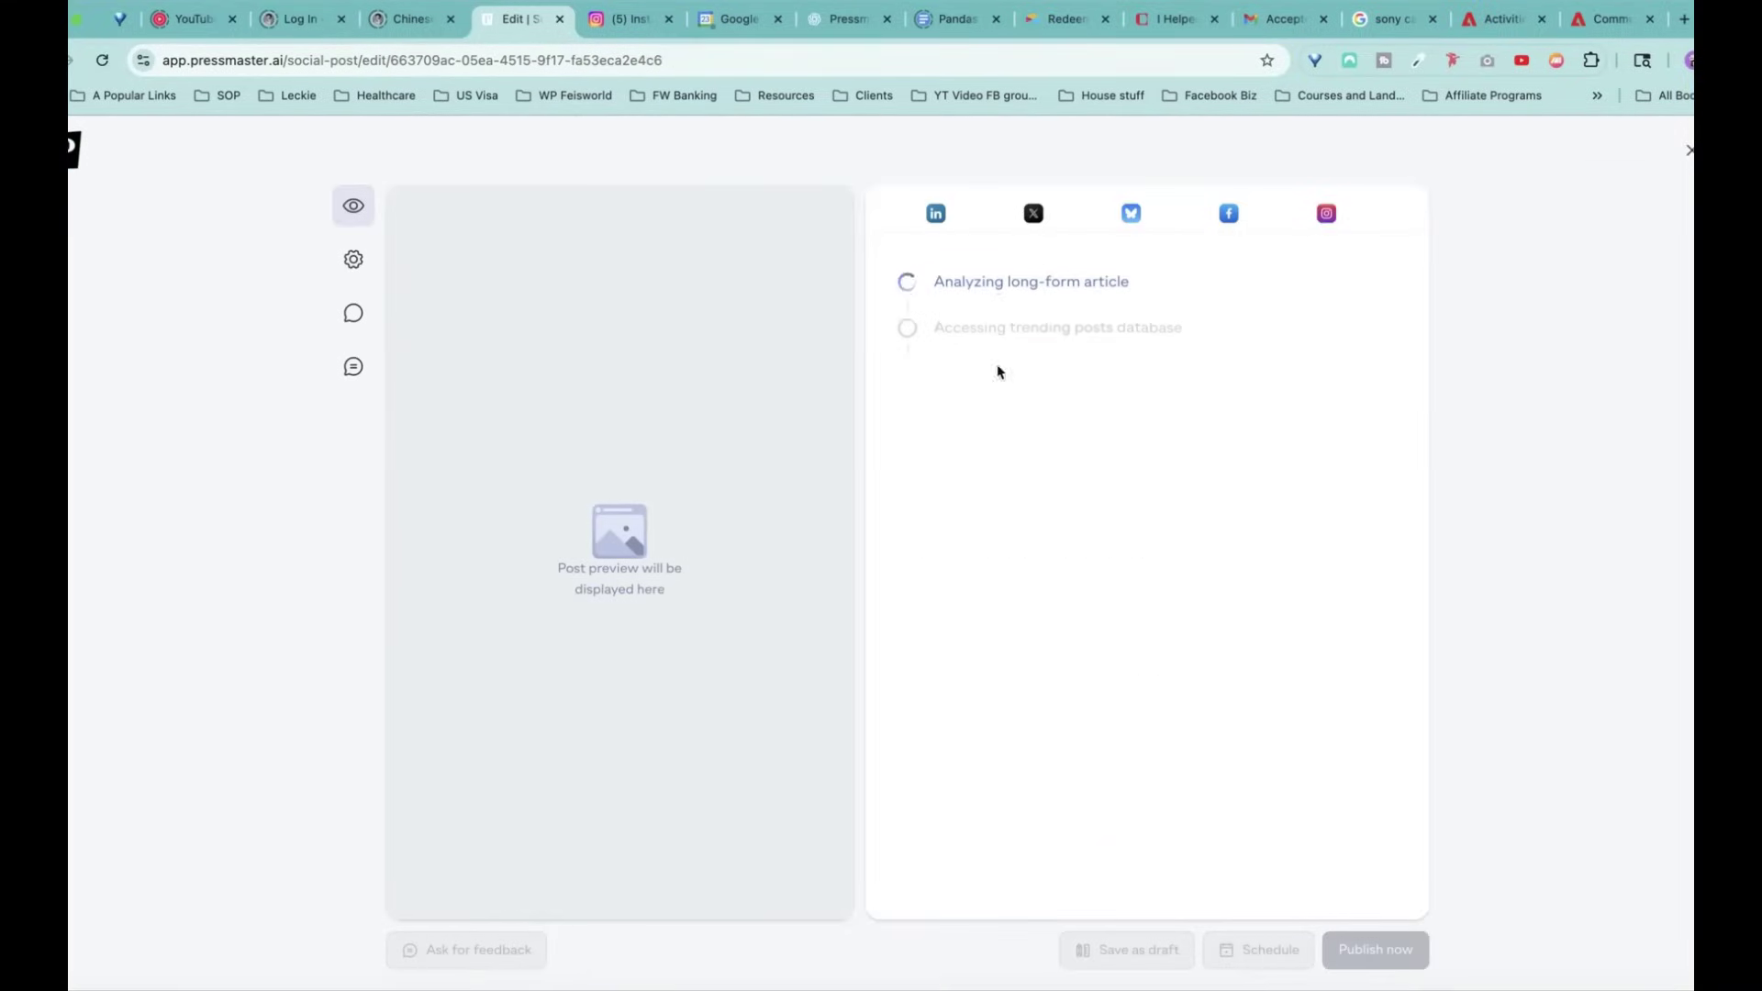
click(1063, 213)
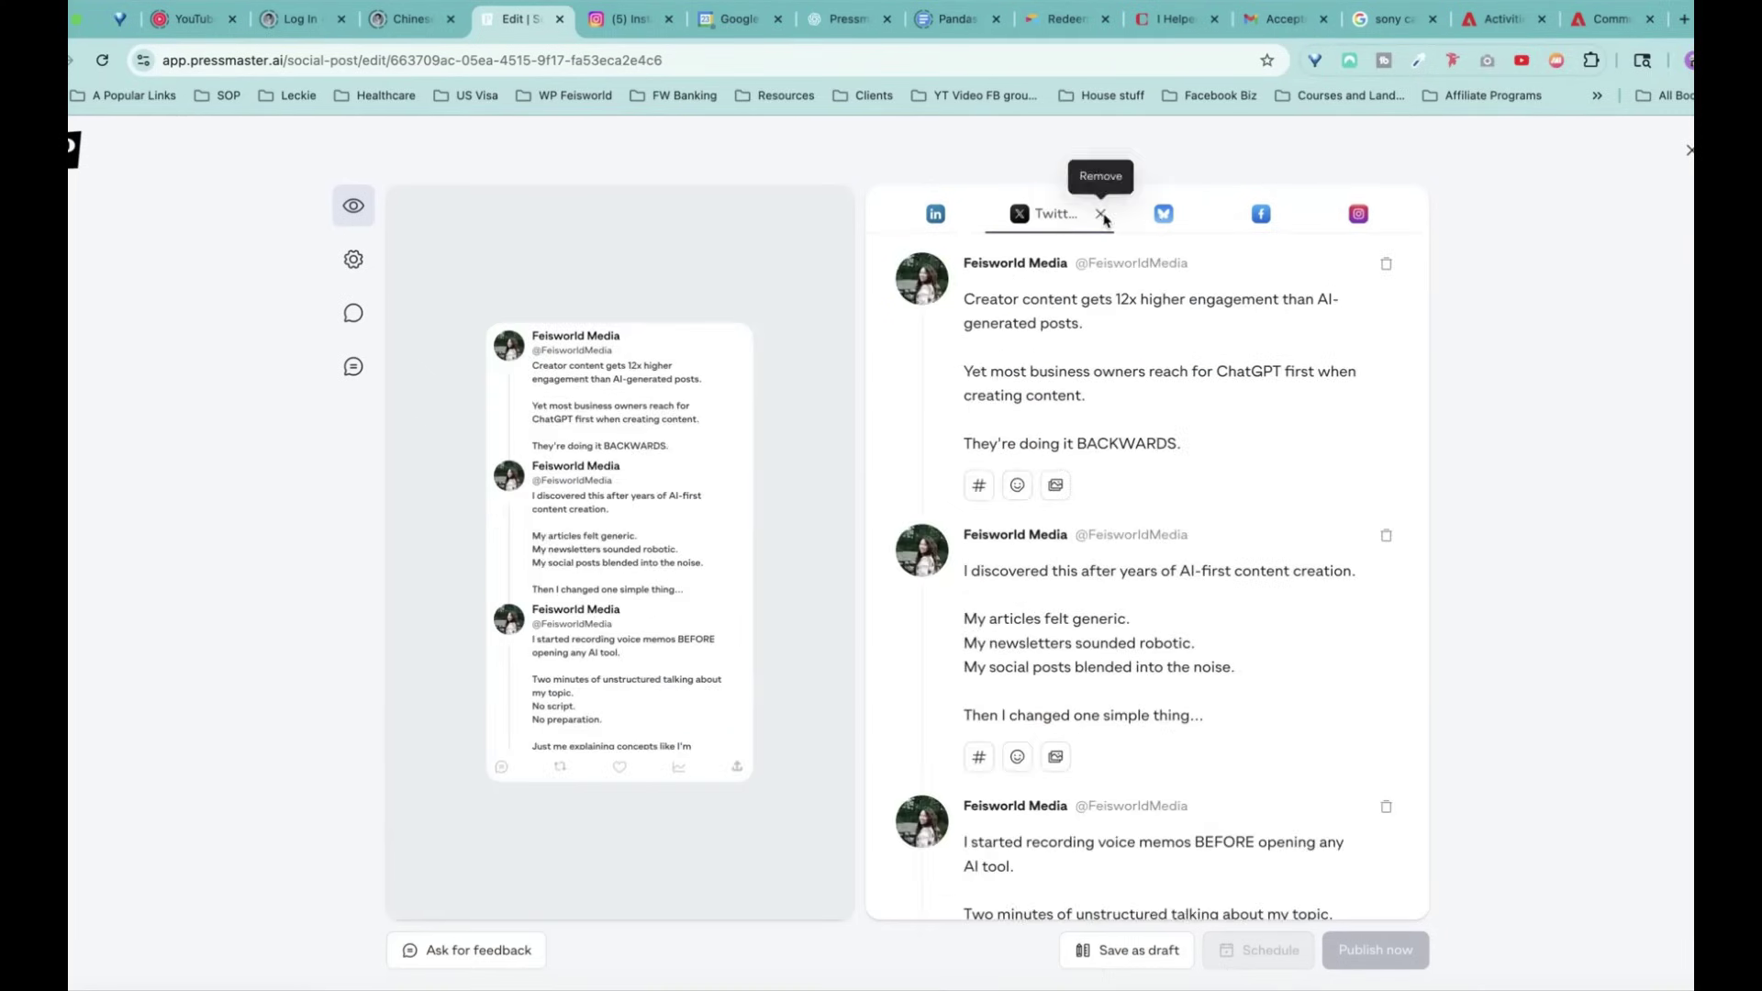
scroll(1150, 507, down, 2)
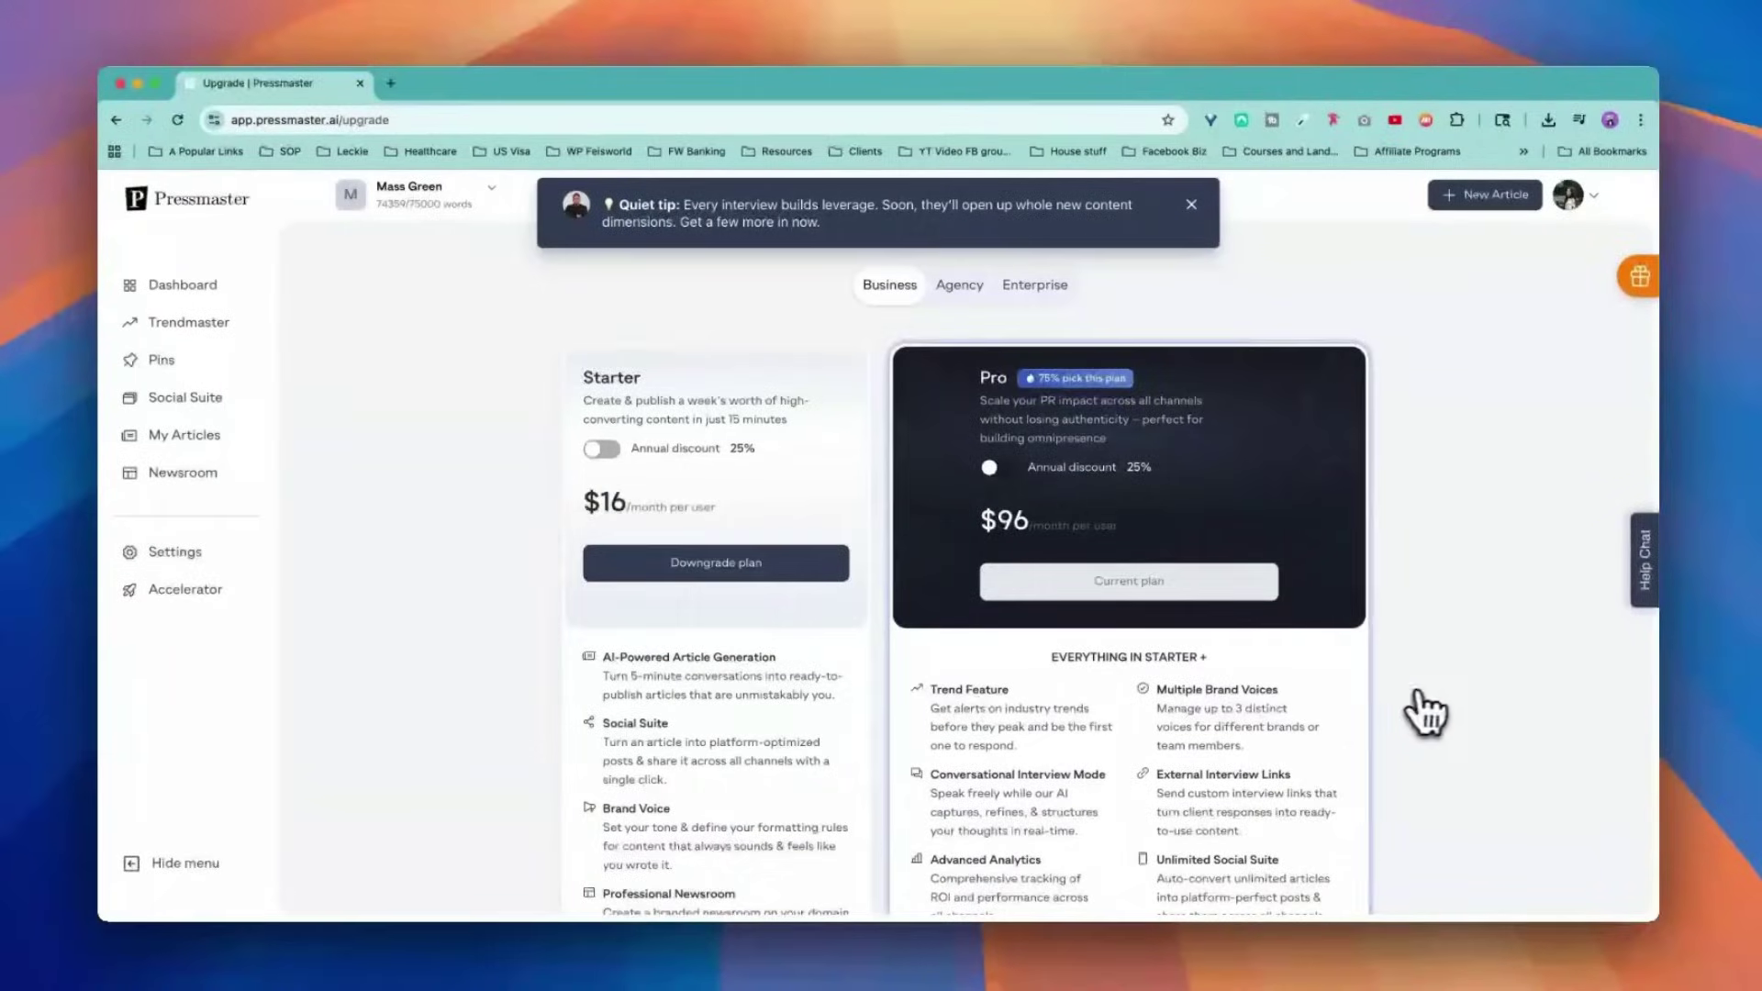
Dismiss the quiet tip banner, close the workspace list, and leave the upgrade page.
scroll(1426, 712, down, 3)
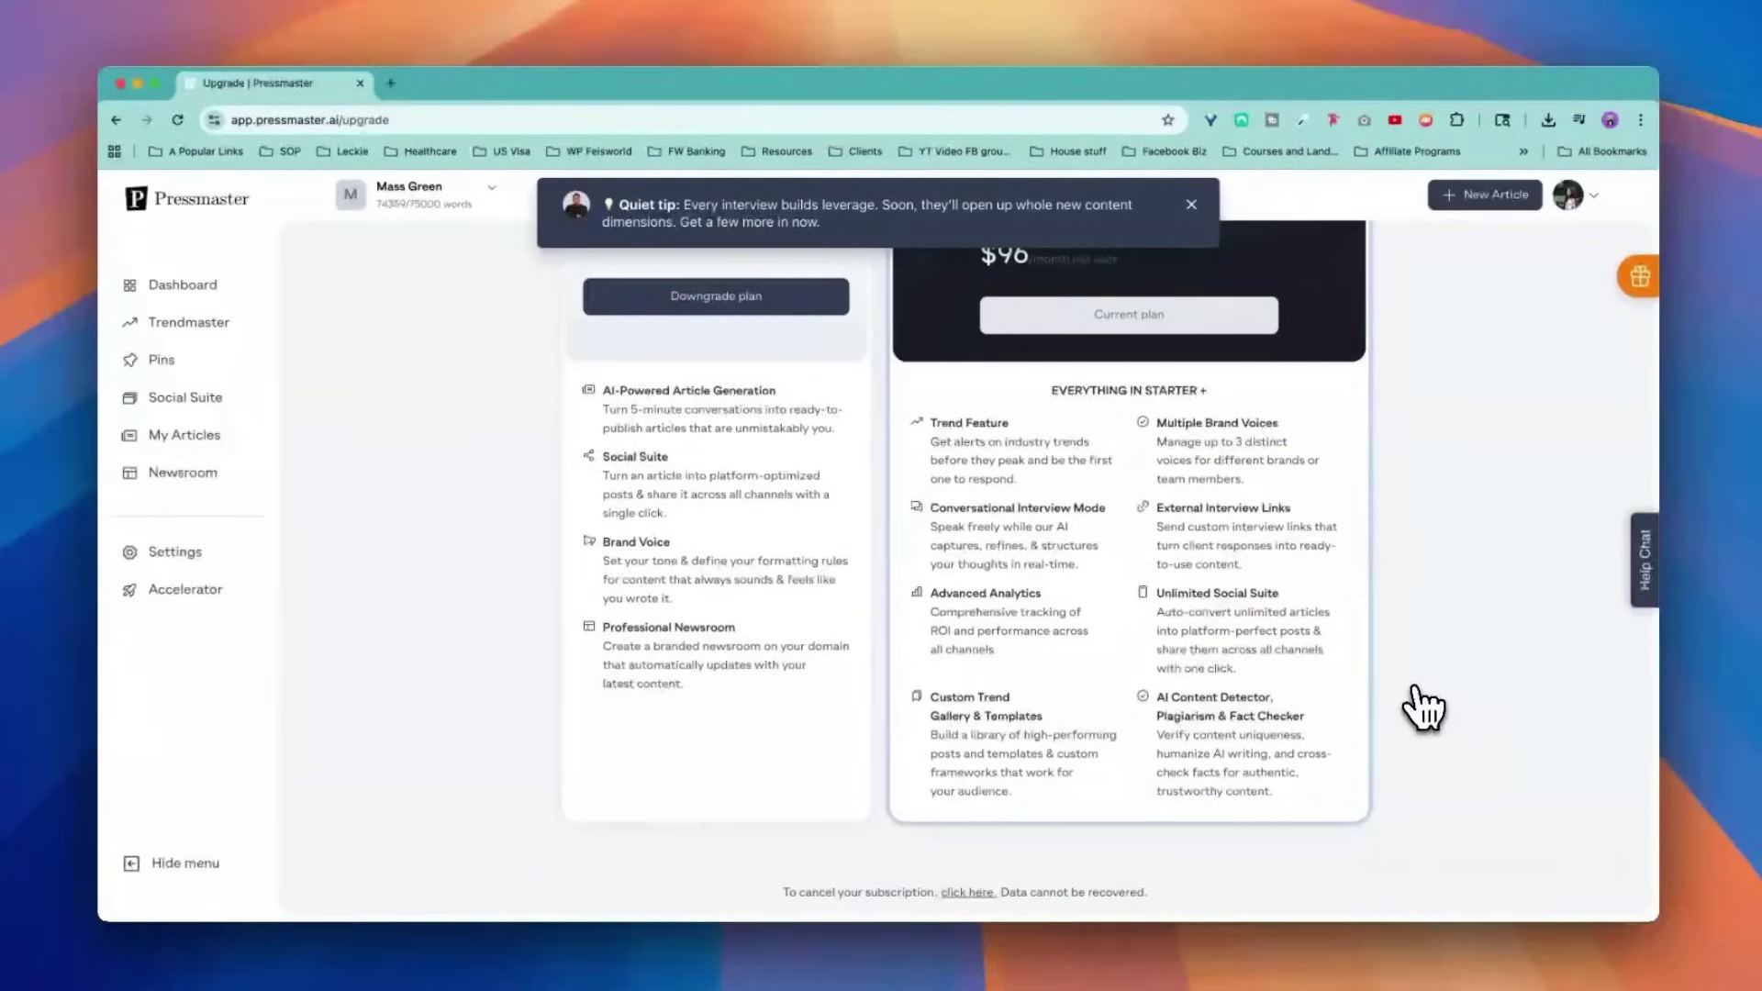
scroll(1418, 707, up, 5)
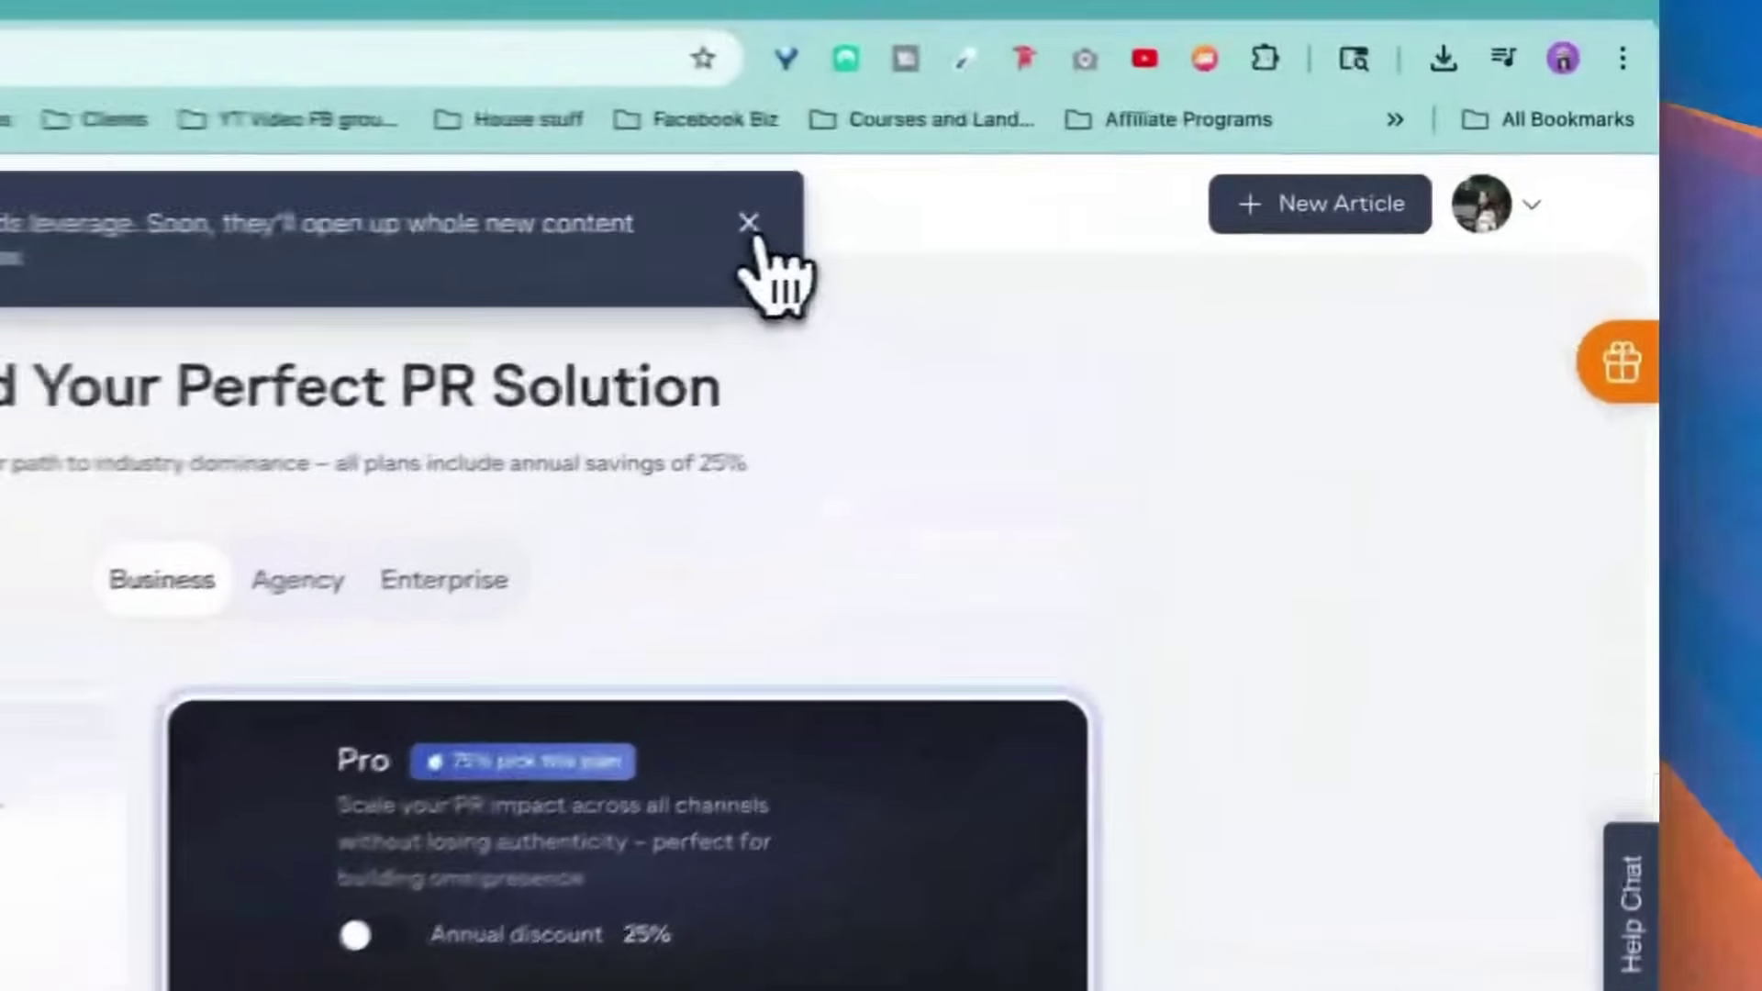
click(751, 227)
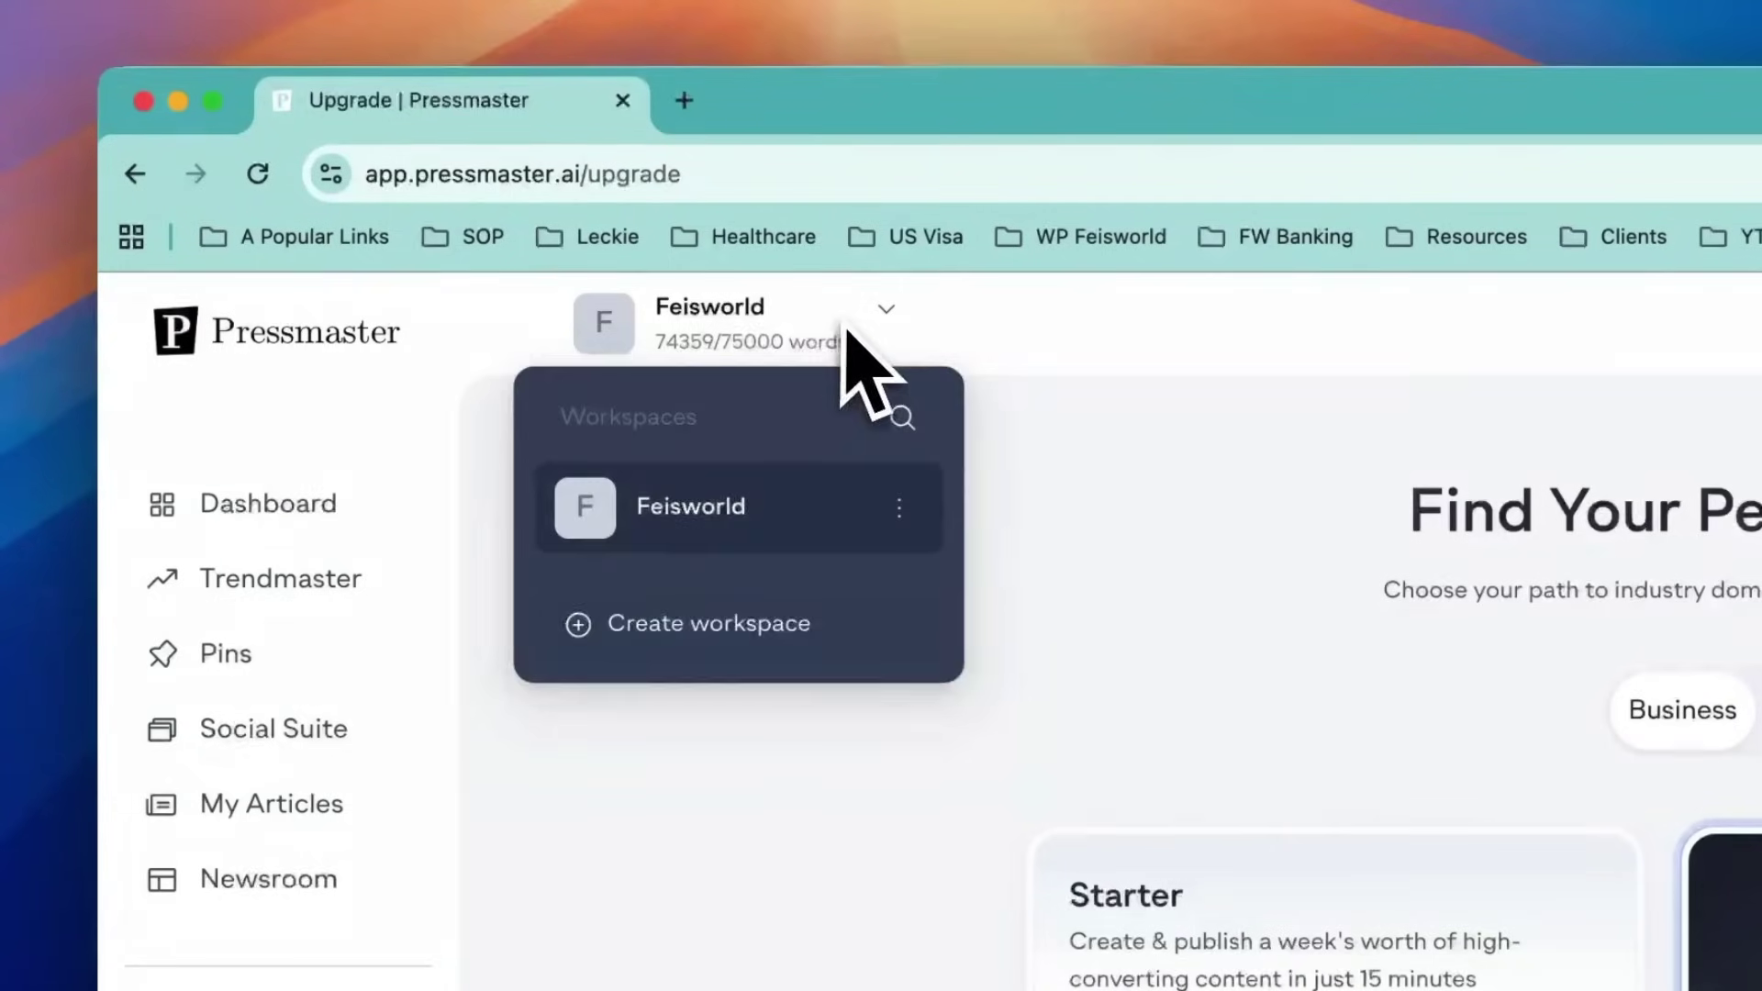
click(441, 698)
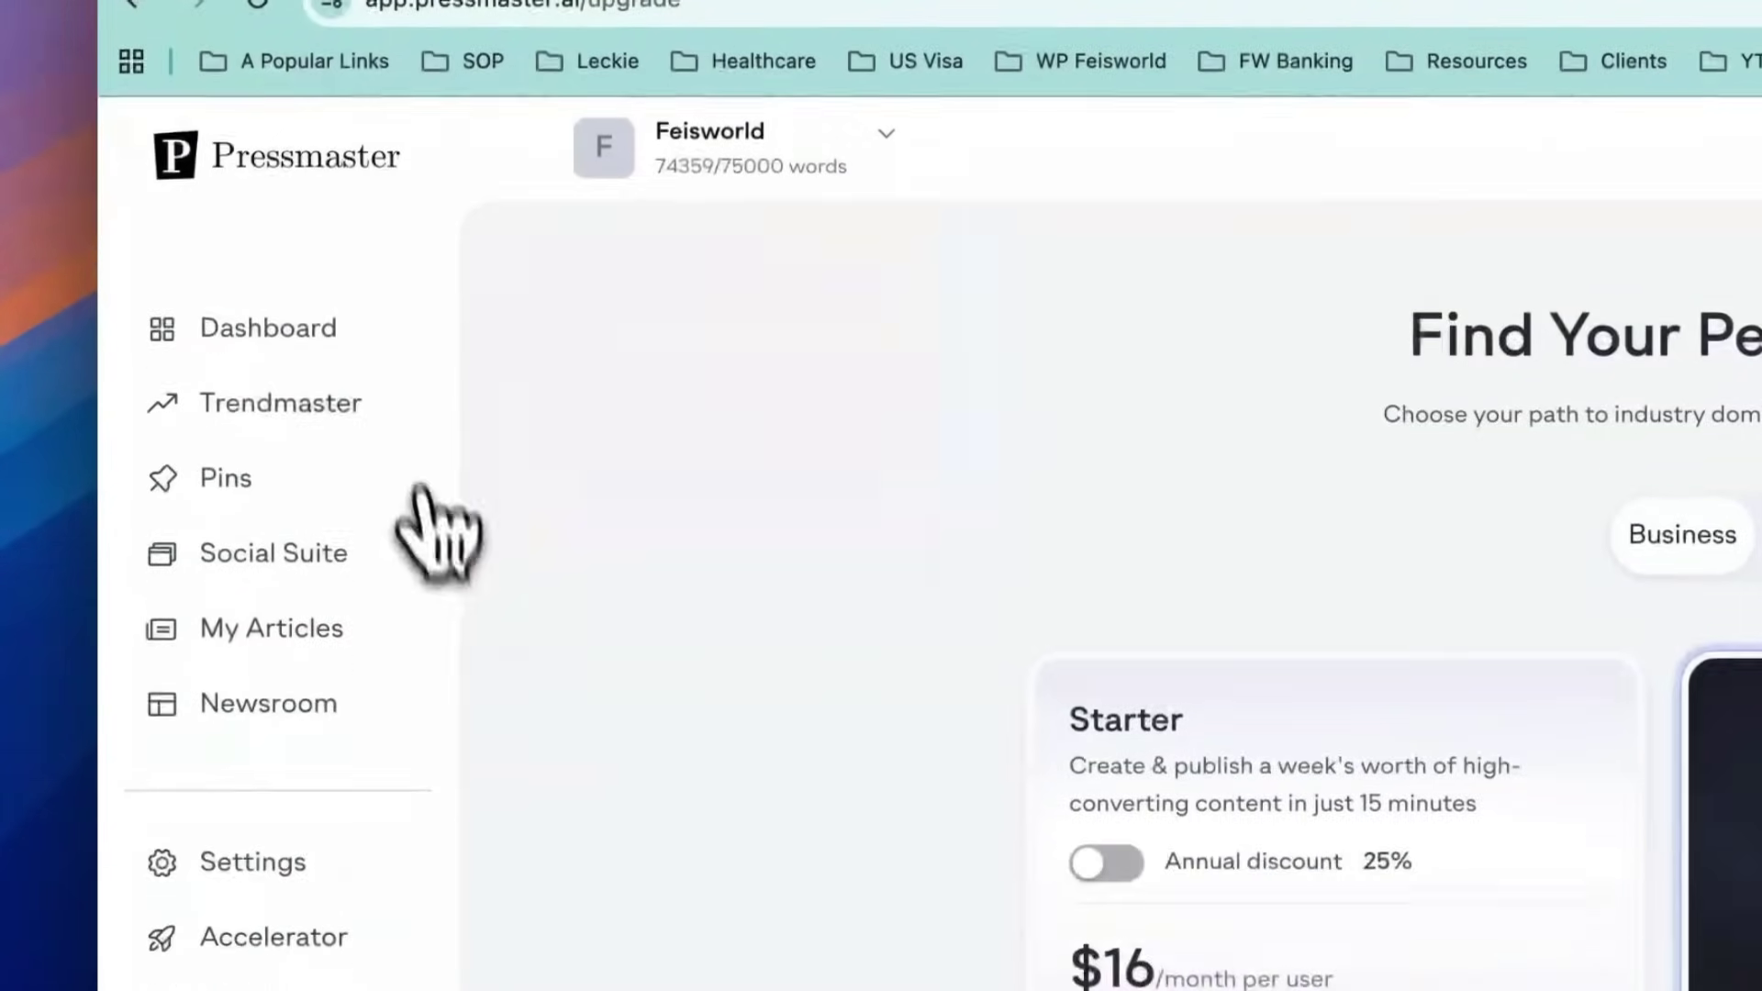
click(262, 335)
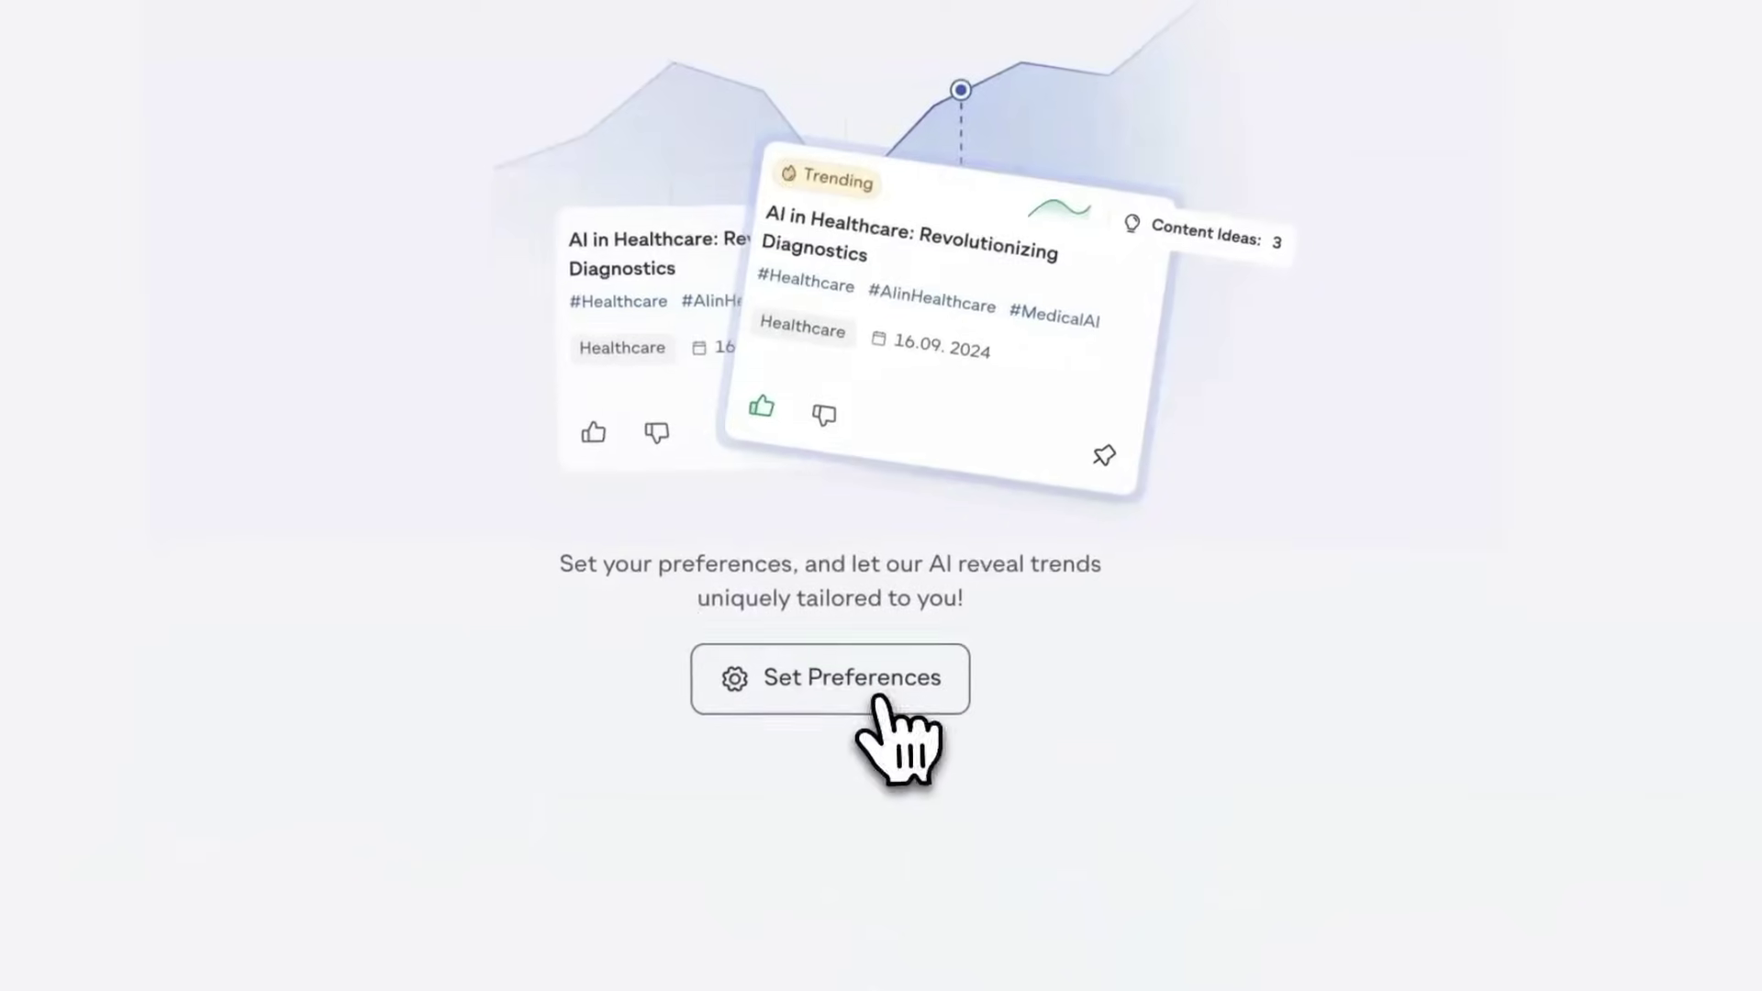
Begin setting trend preferences by clicking into the industries box.
click(877, 701)
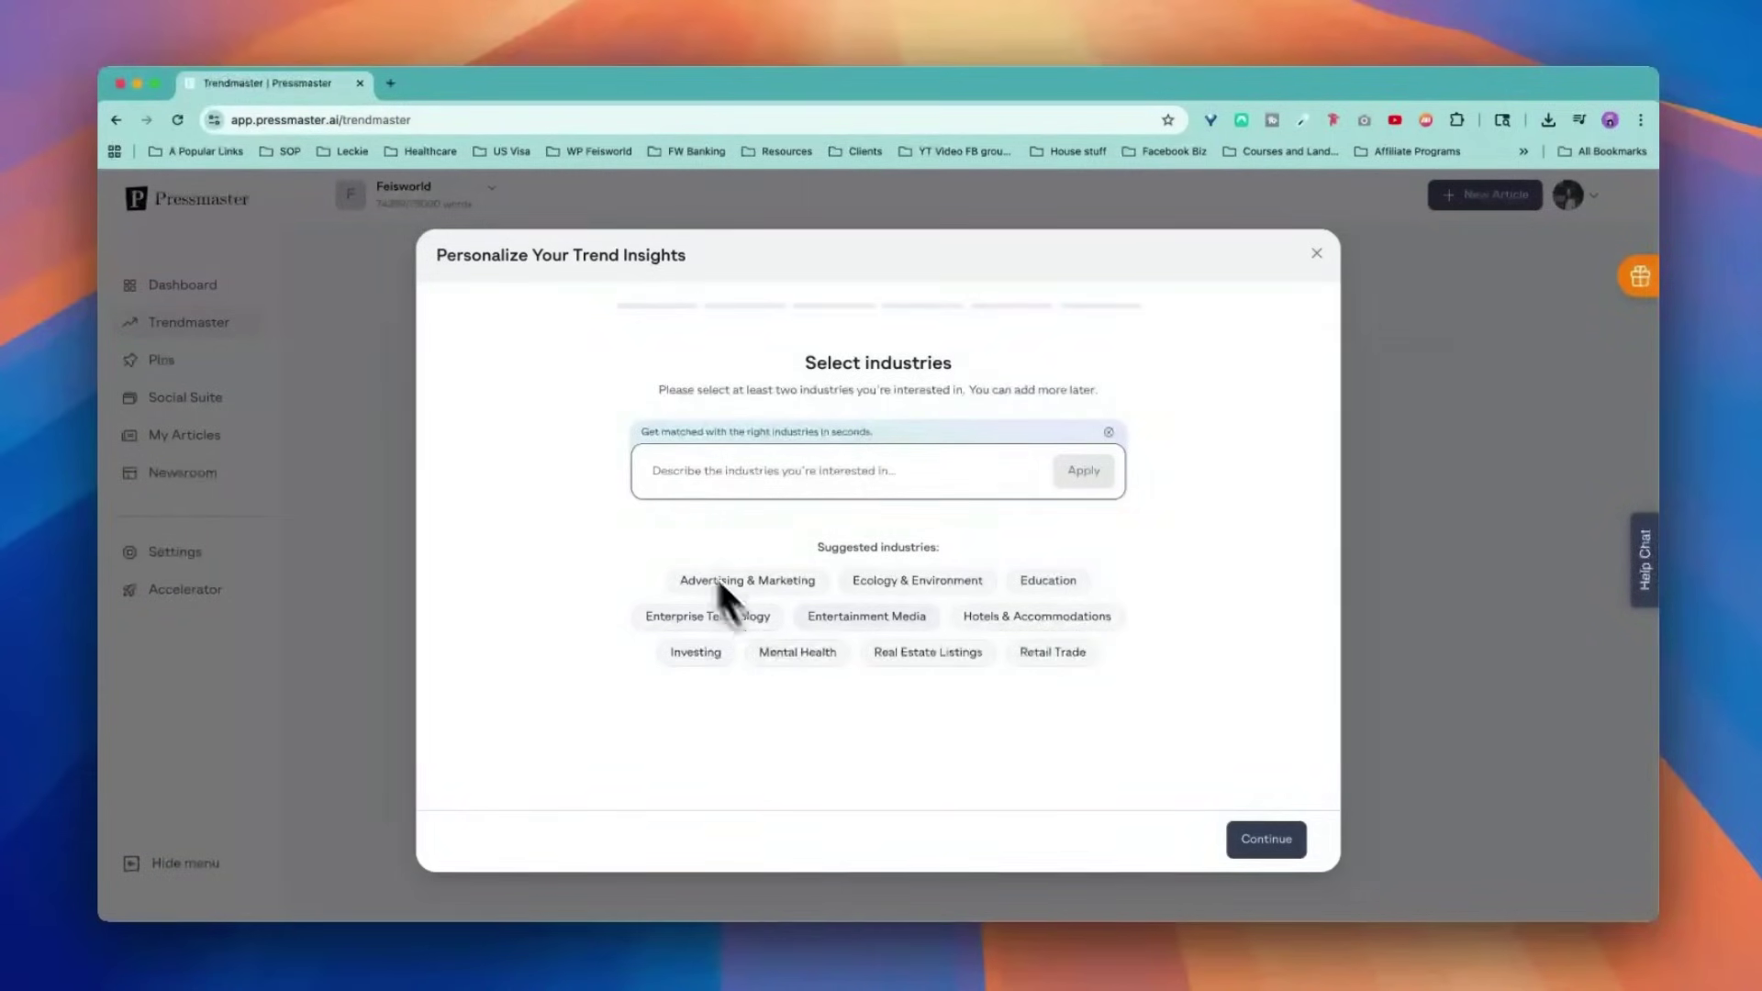
click(681, 472)
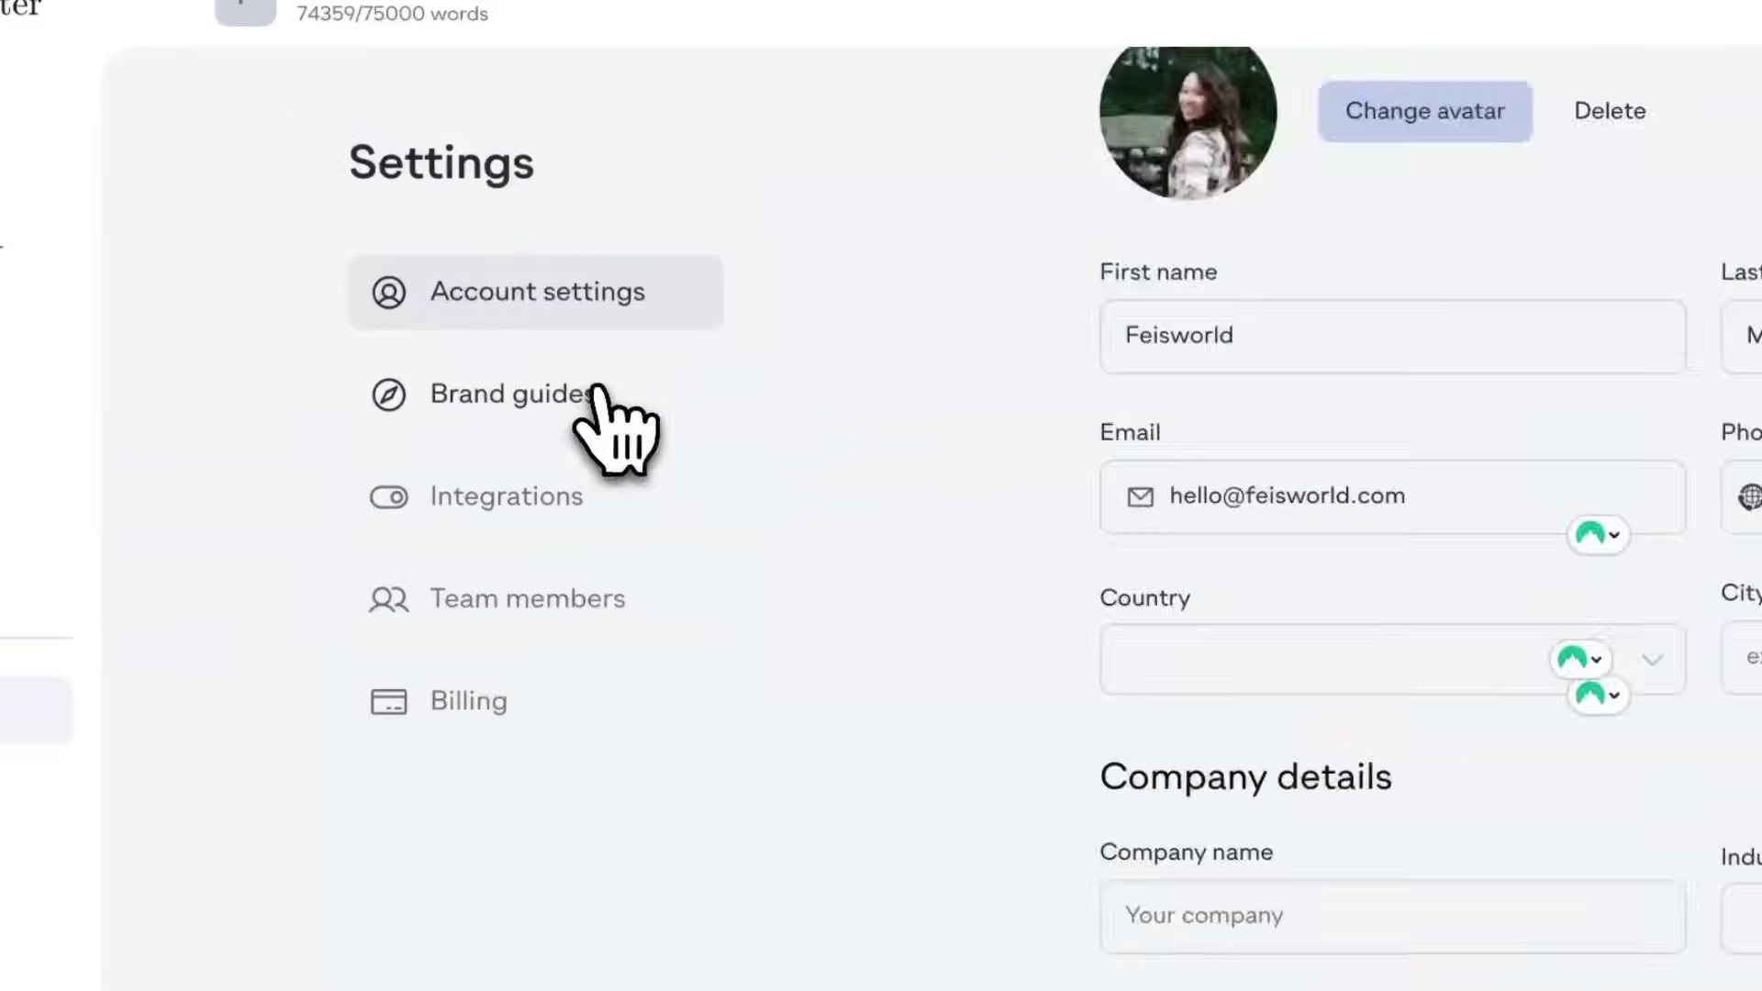
Open Brand guides, start a new brand voice, and dismiss the onboarding video.
click(784, 323)
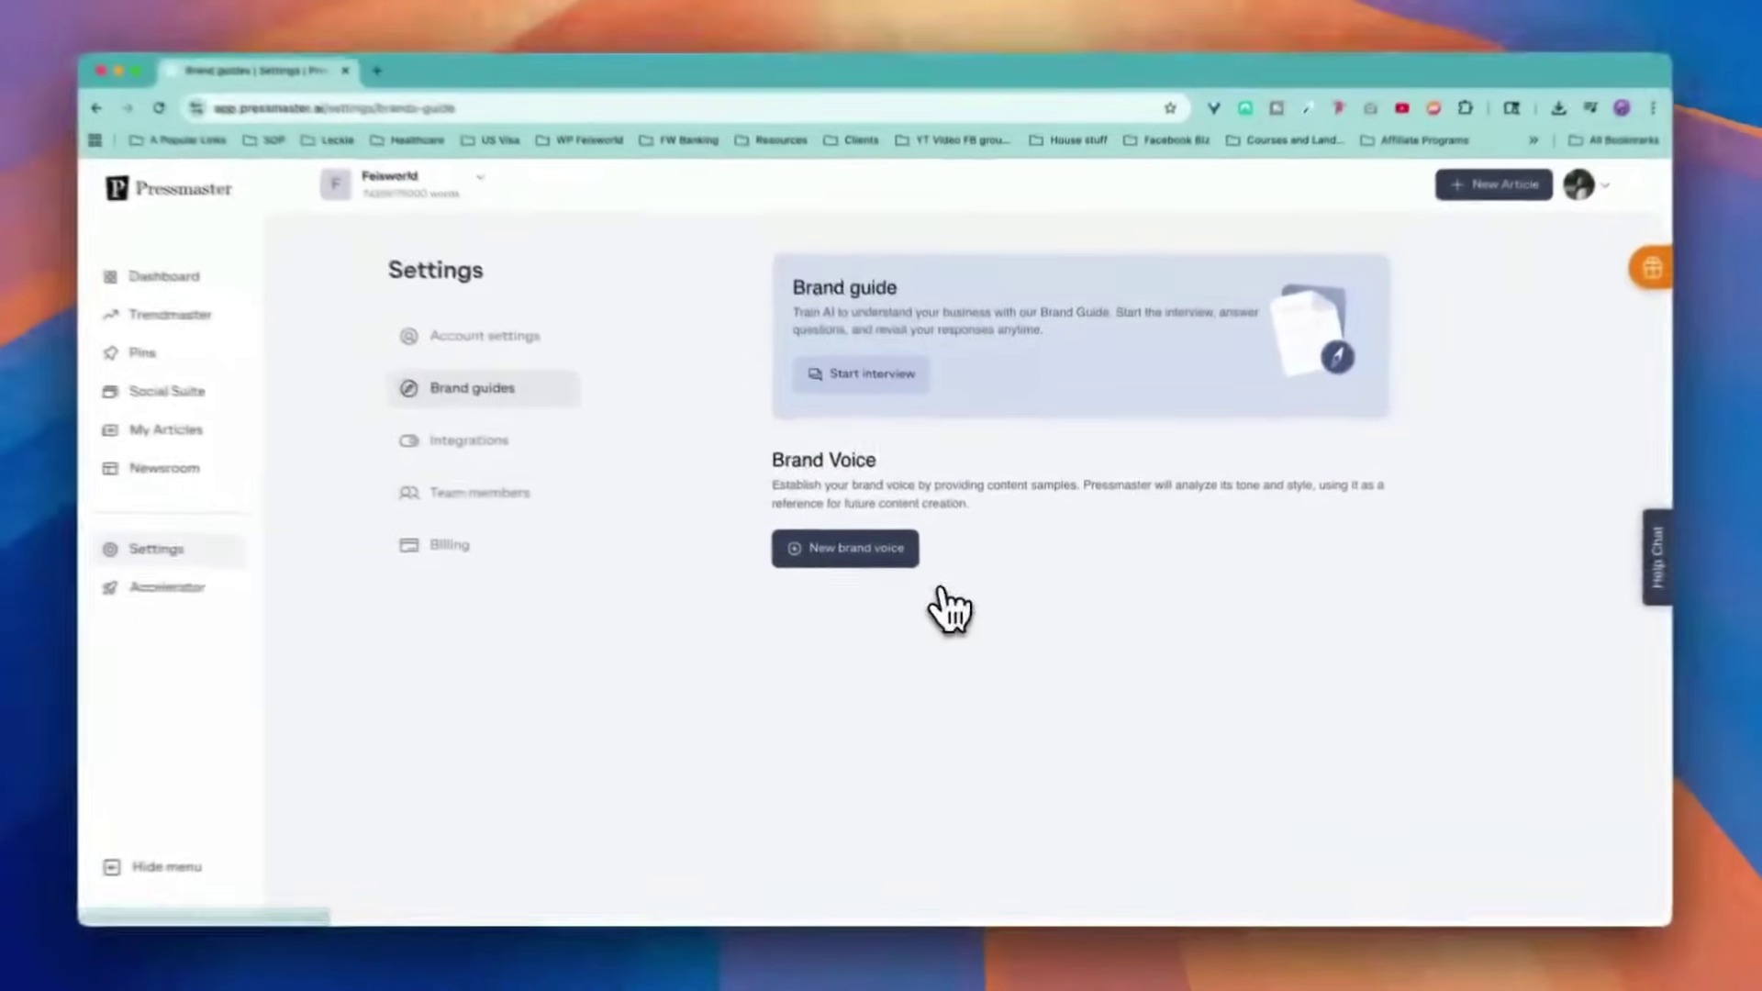
click(918, 565)
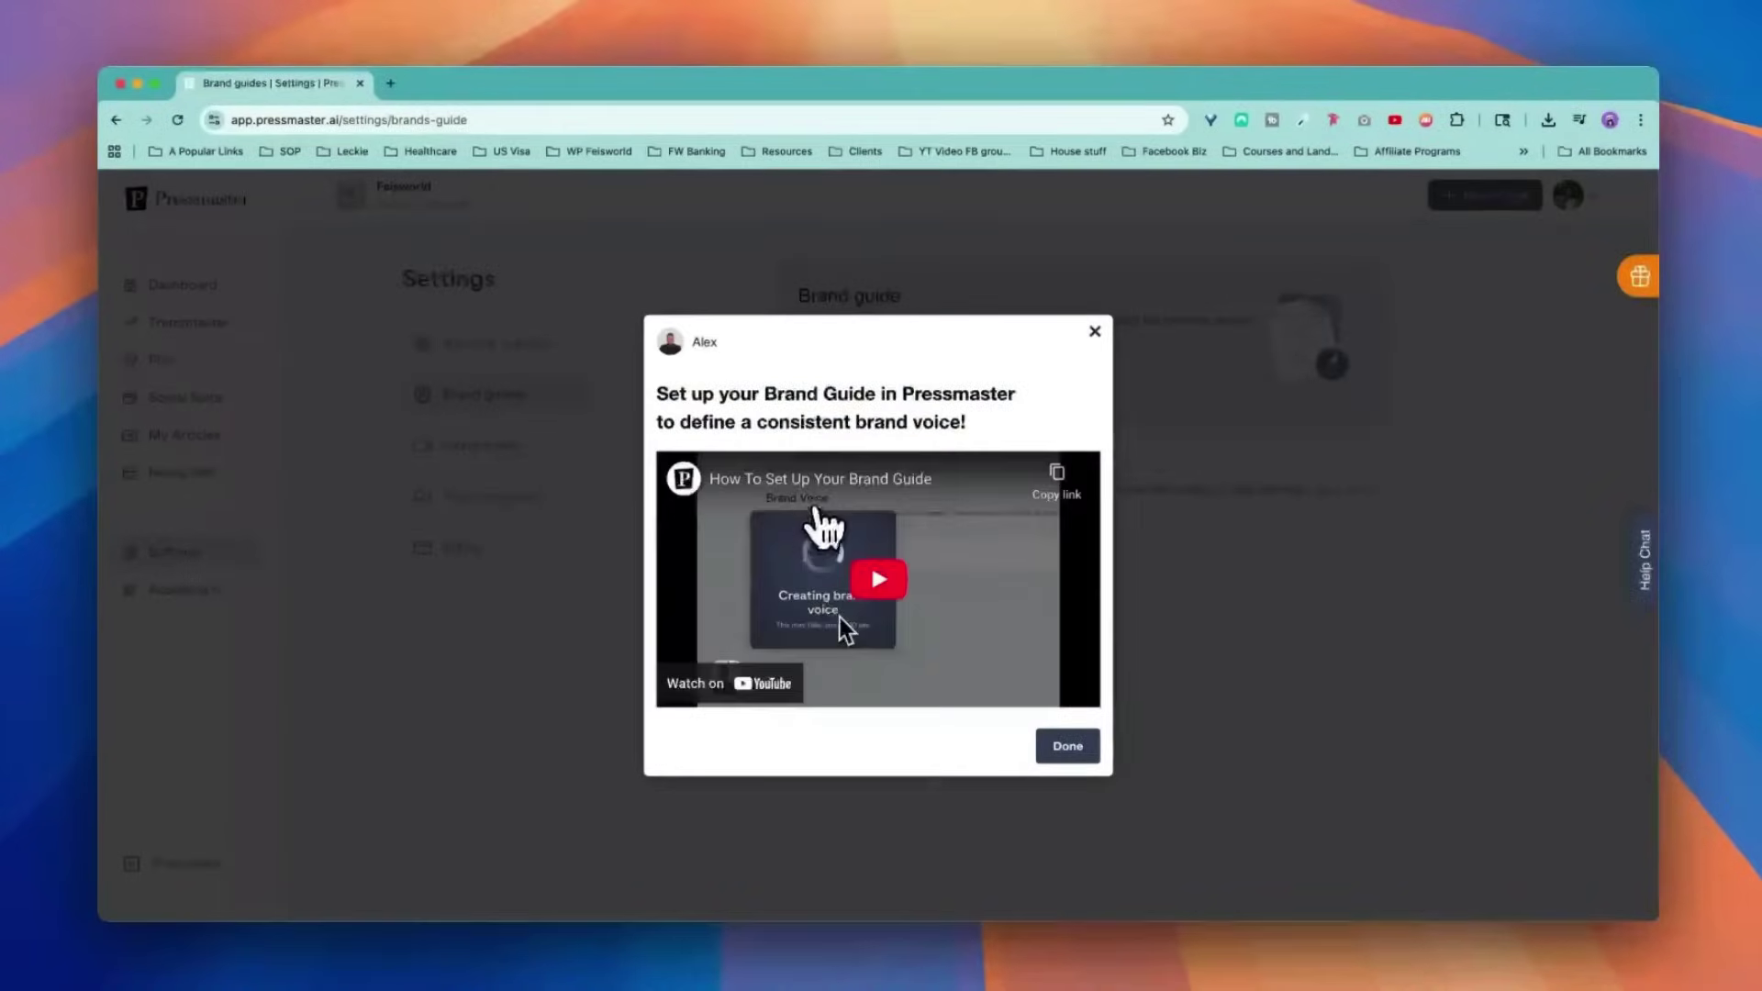
click(1094, 331)
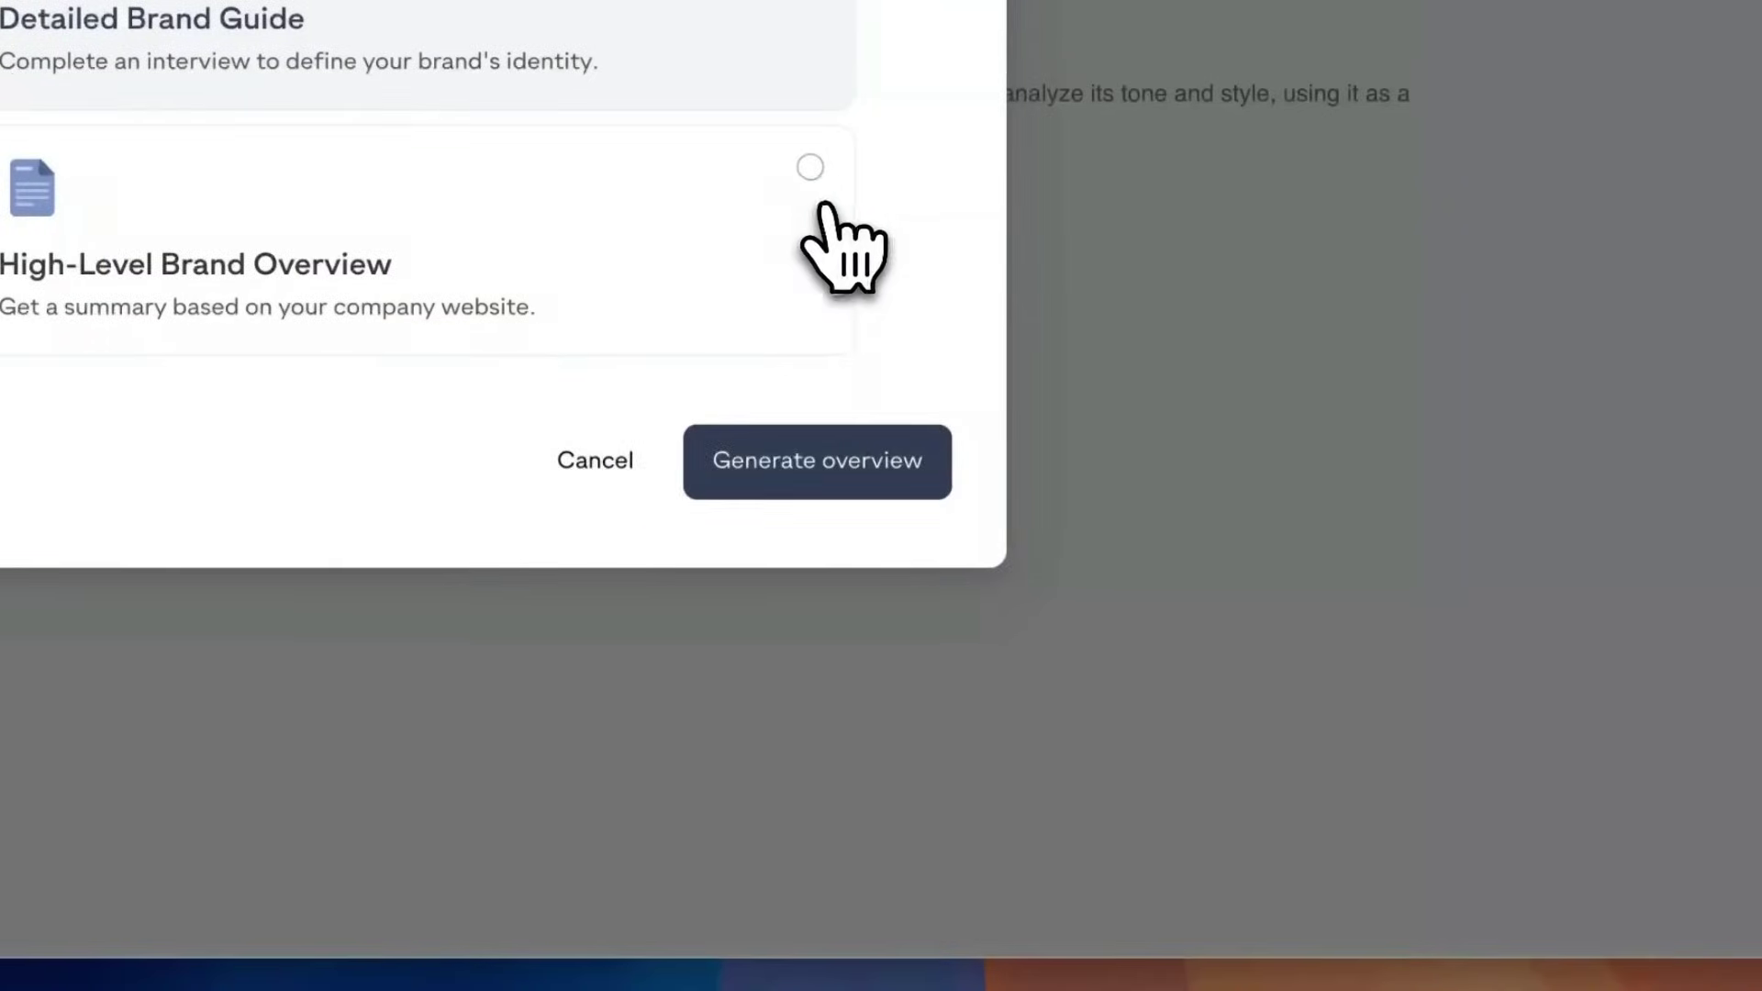
Generate a High-Level Brand Overview from the suggested company website address.
click(1080, 542)
click(630, 464)
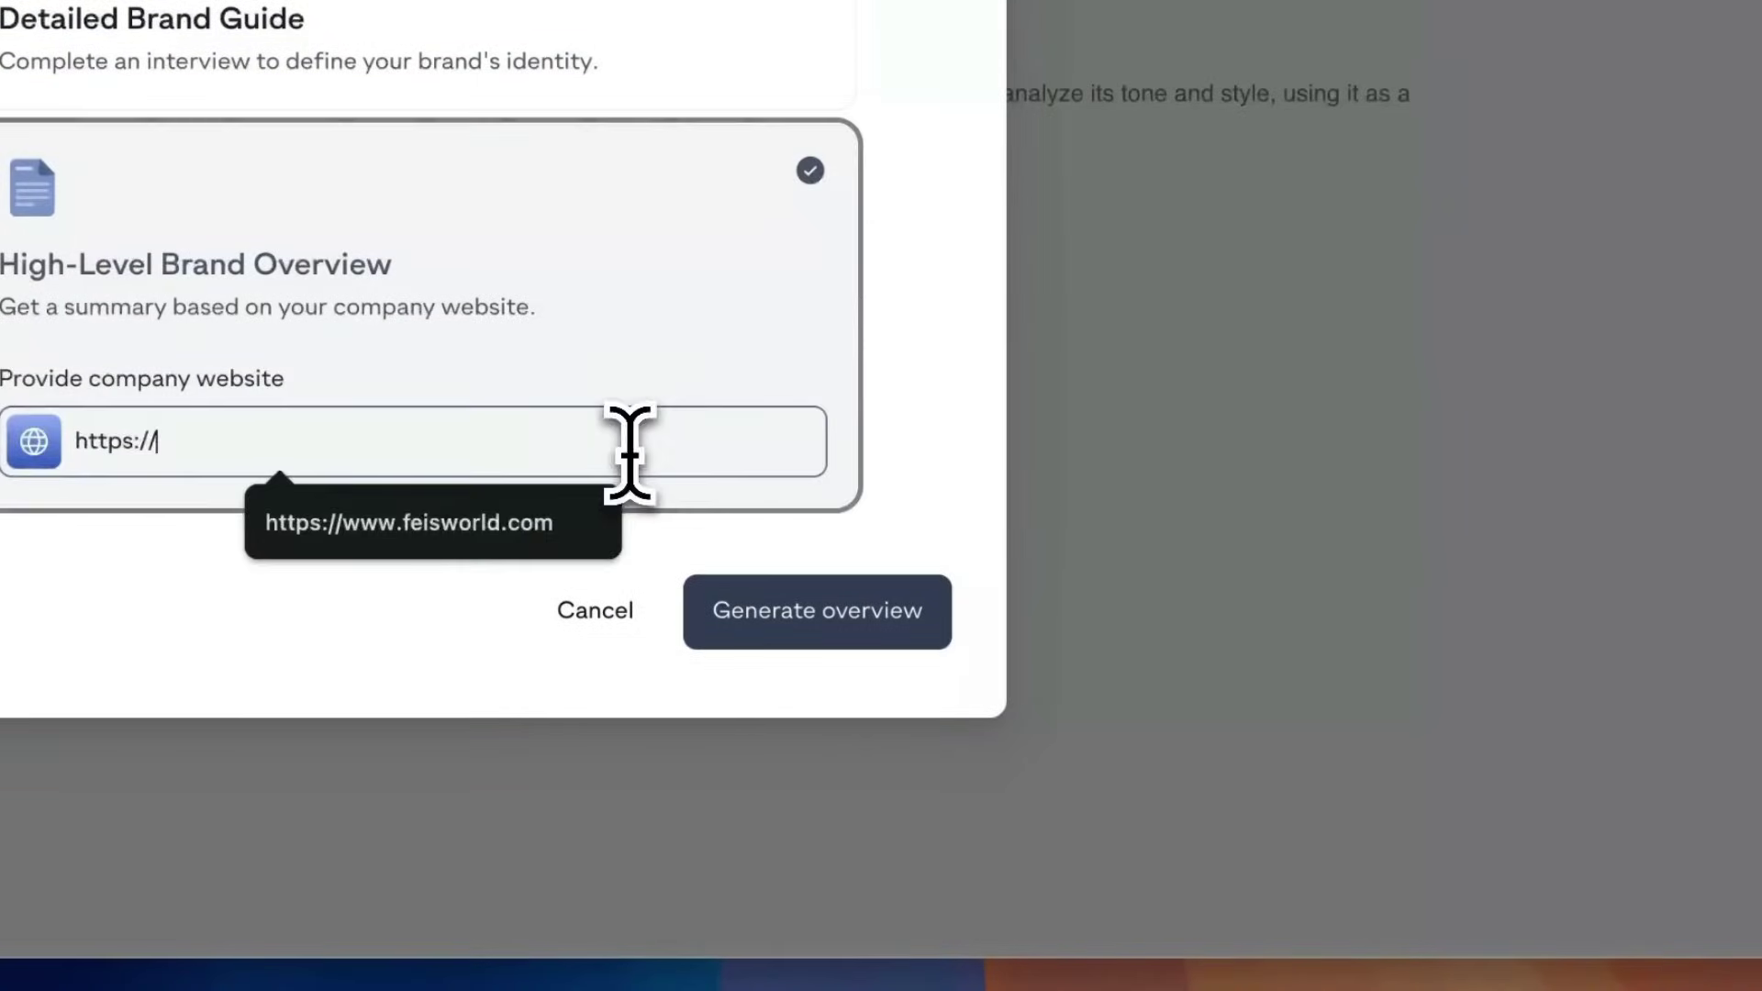
key(Down)
key(Return)
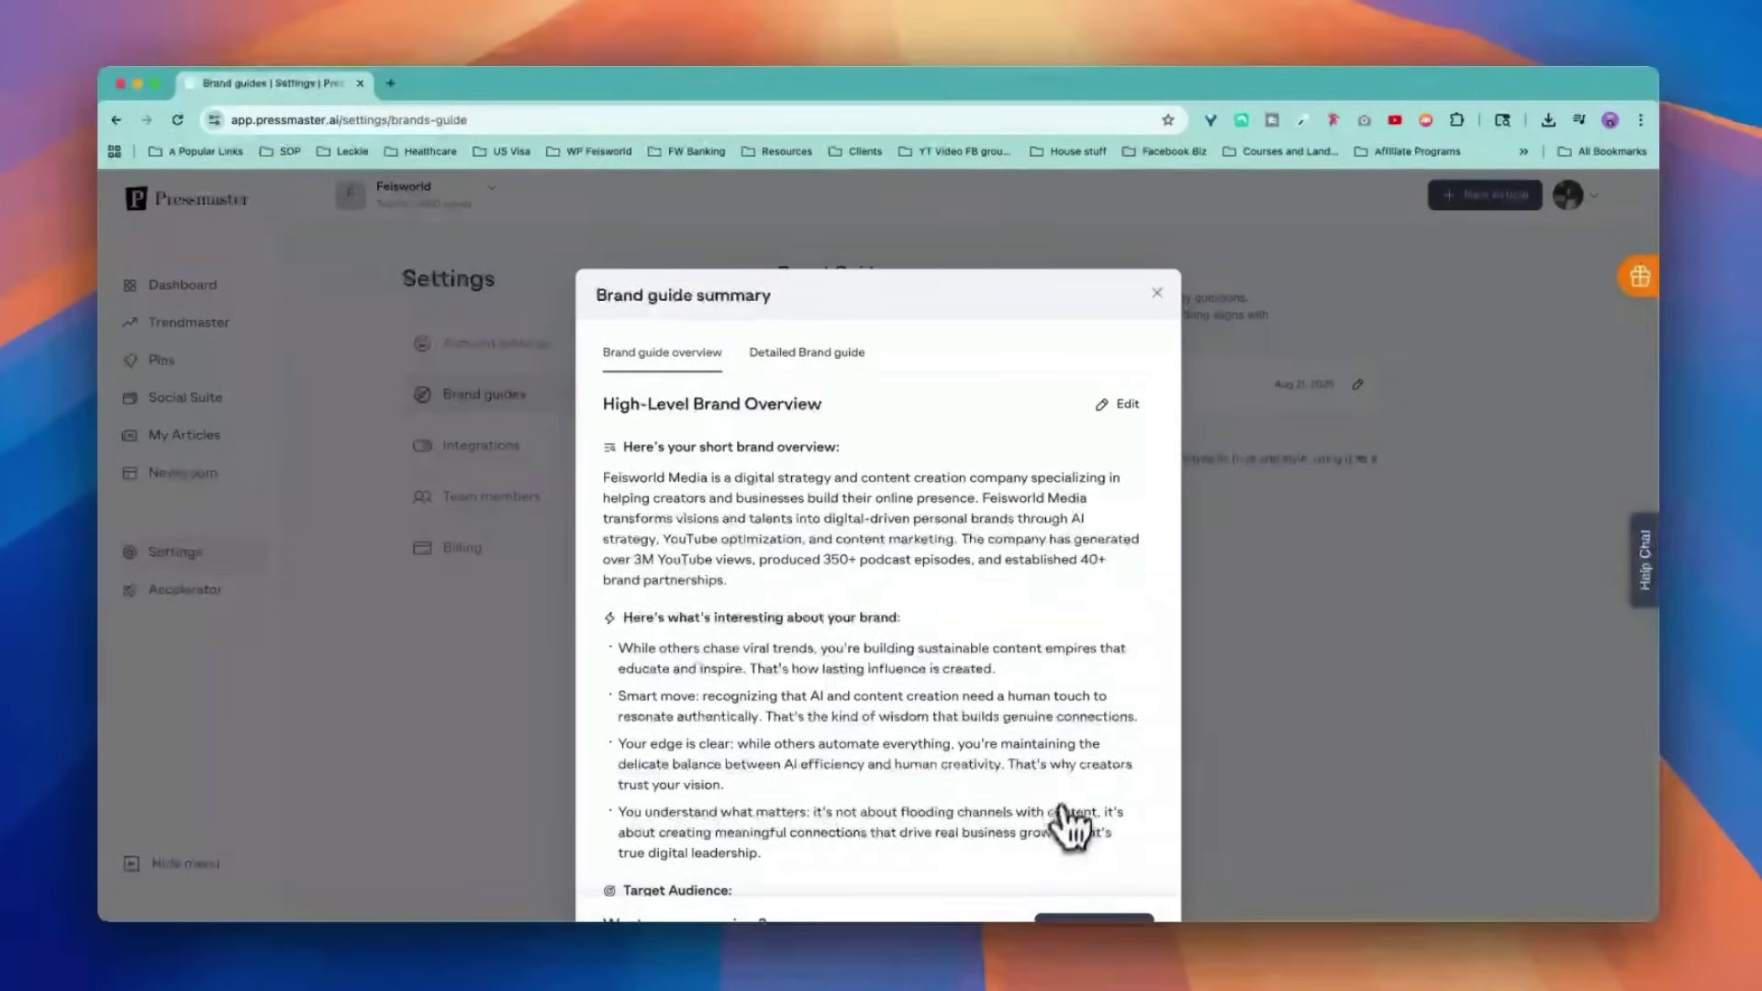
Read the brand insights and five target audiences, then switch to the Detailed Brand guide.
scroll(1097, 734, down, 2)
scroll(1114, 690, up, 2)
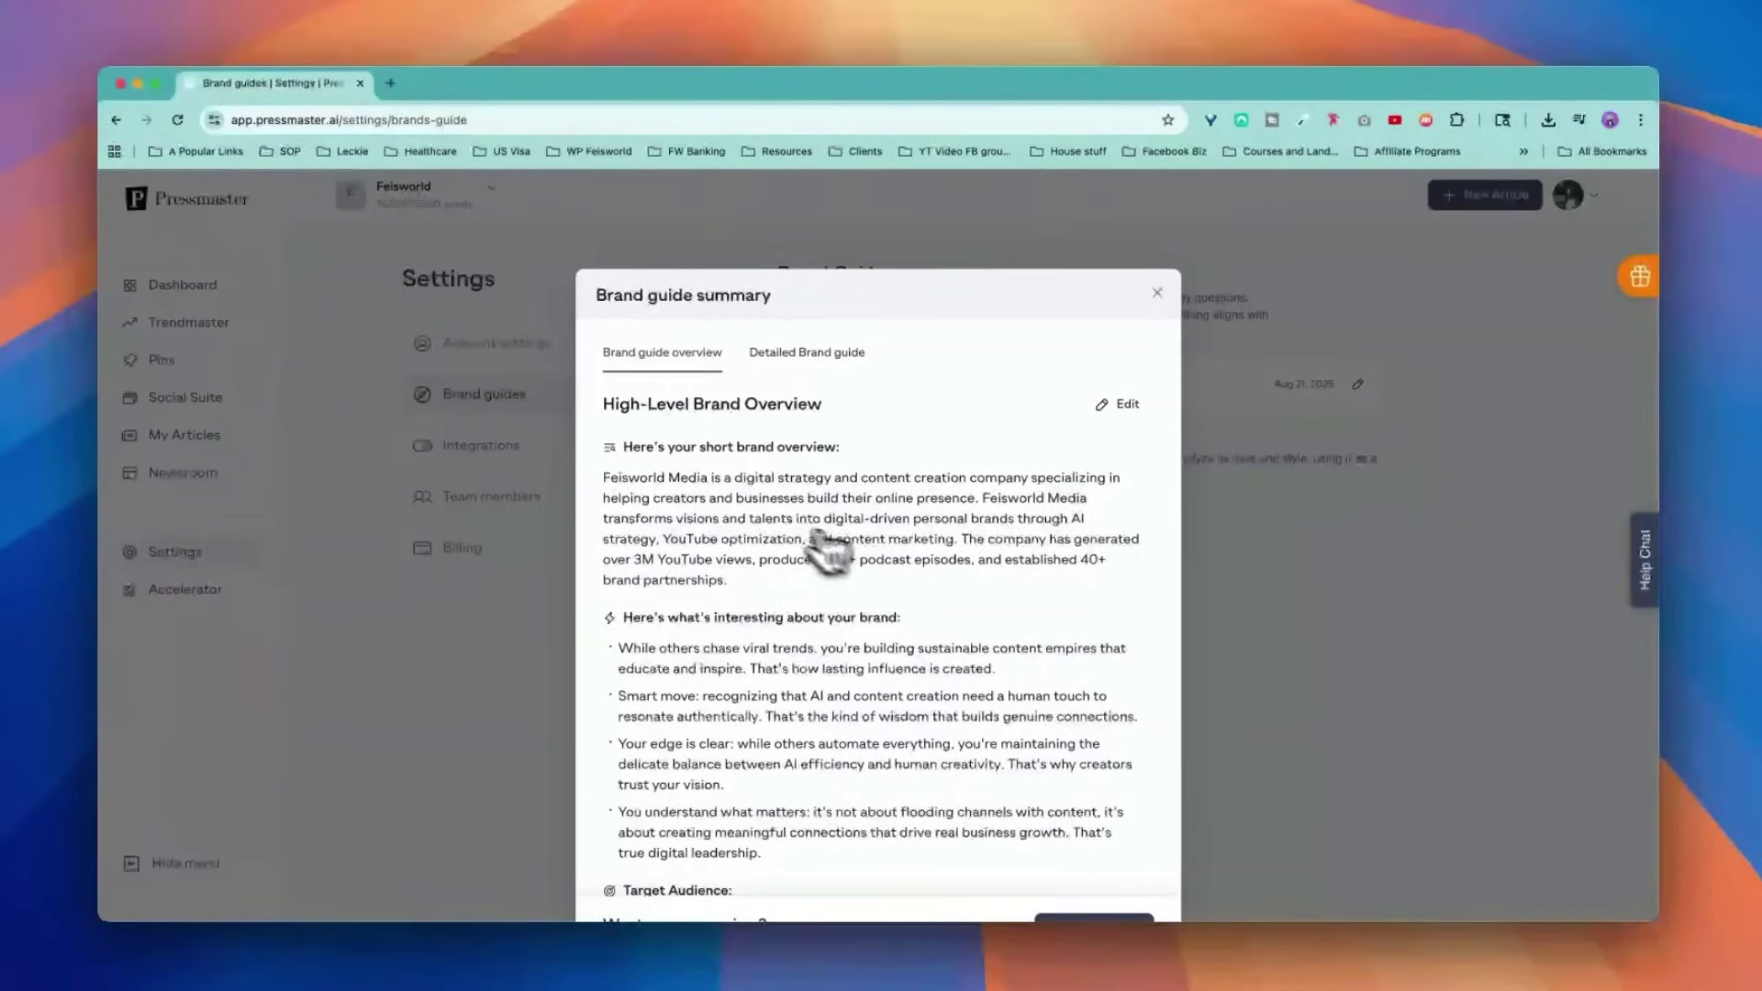
scroll(918, 588, down, 1)
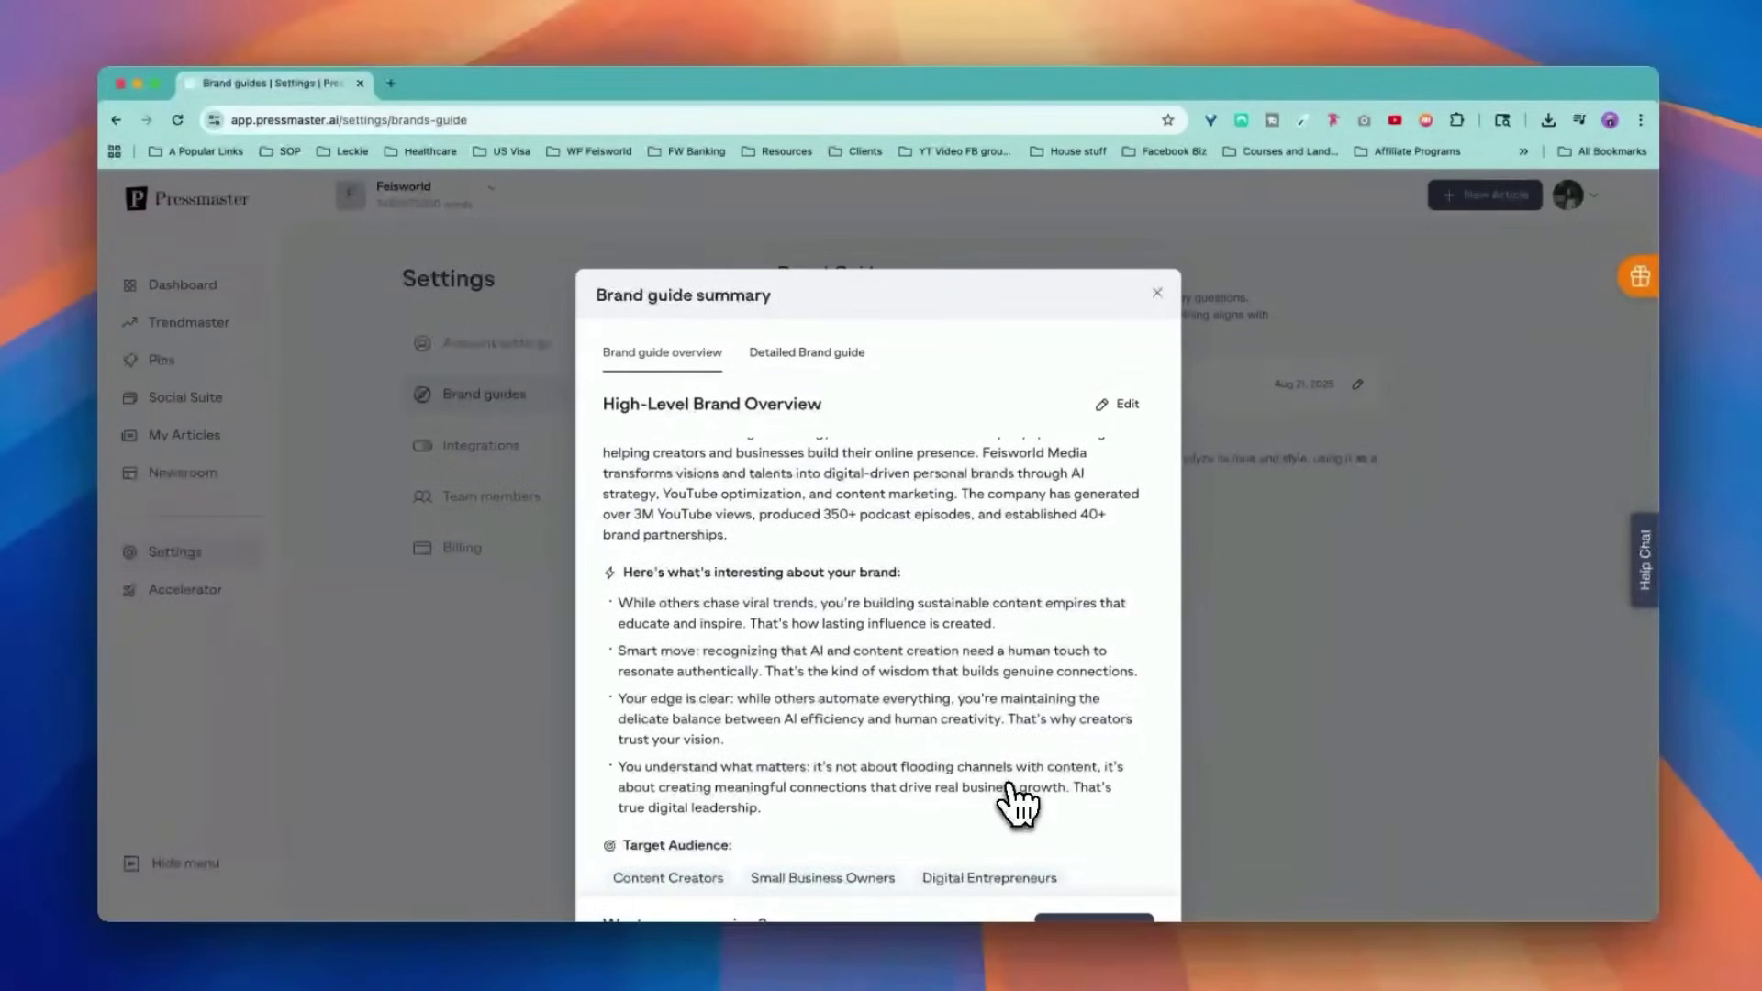
scroll(1011, 786, down, 3)
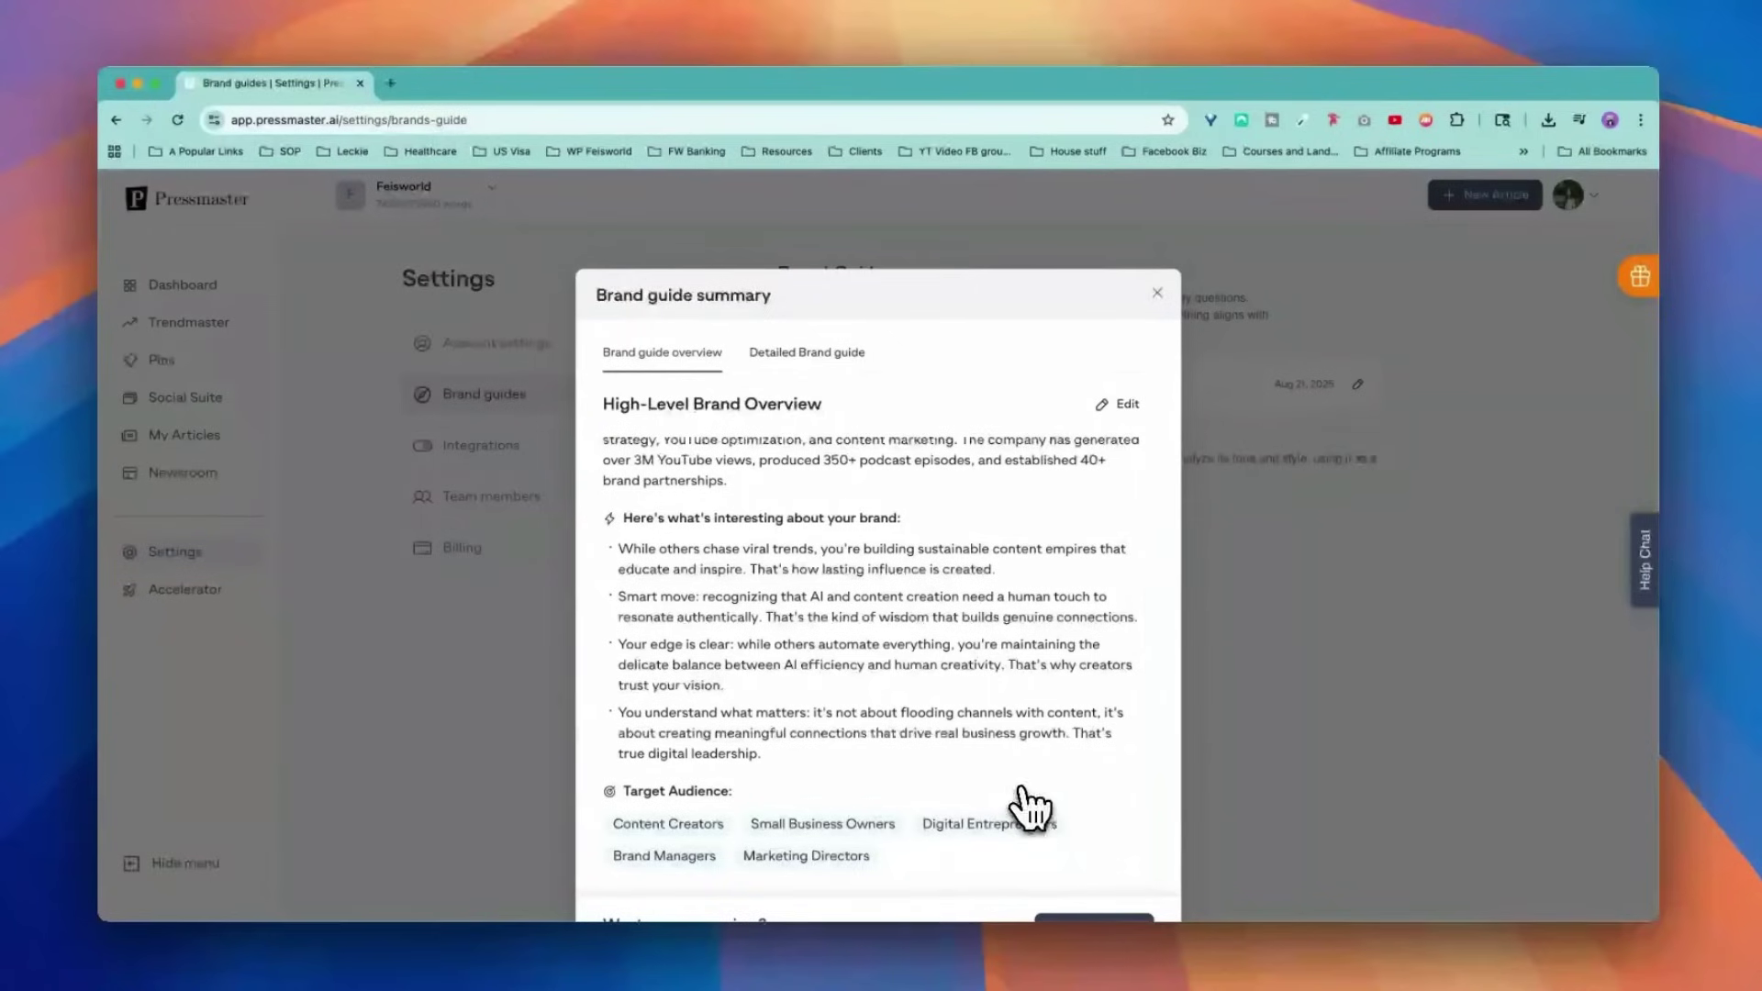
scroll(1033, 808, down, 1)
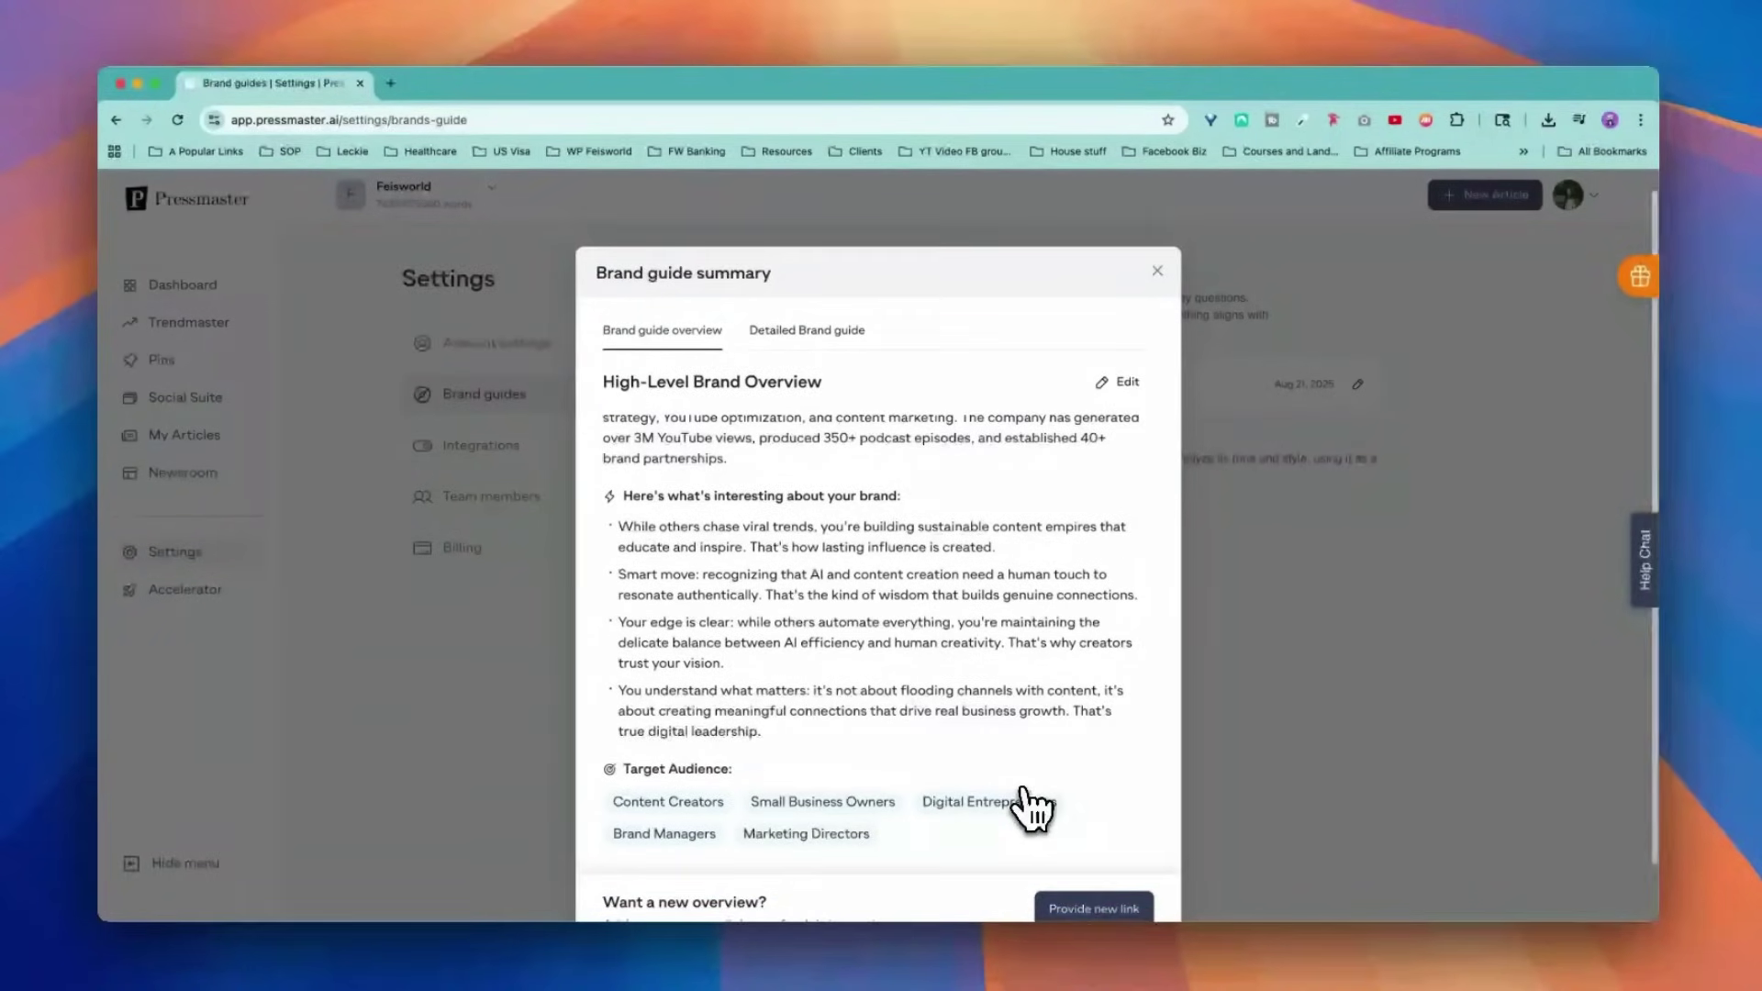
scroll(1032, 807, down, 1)
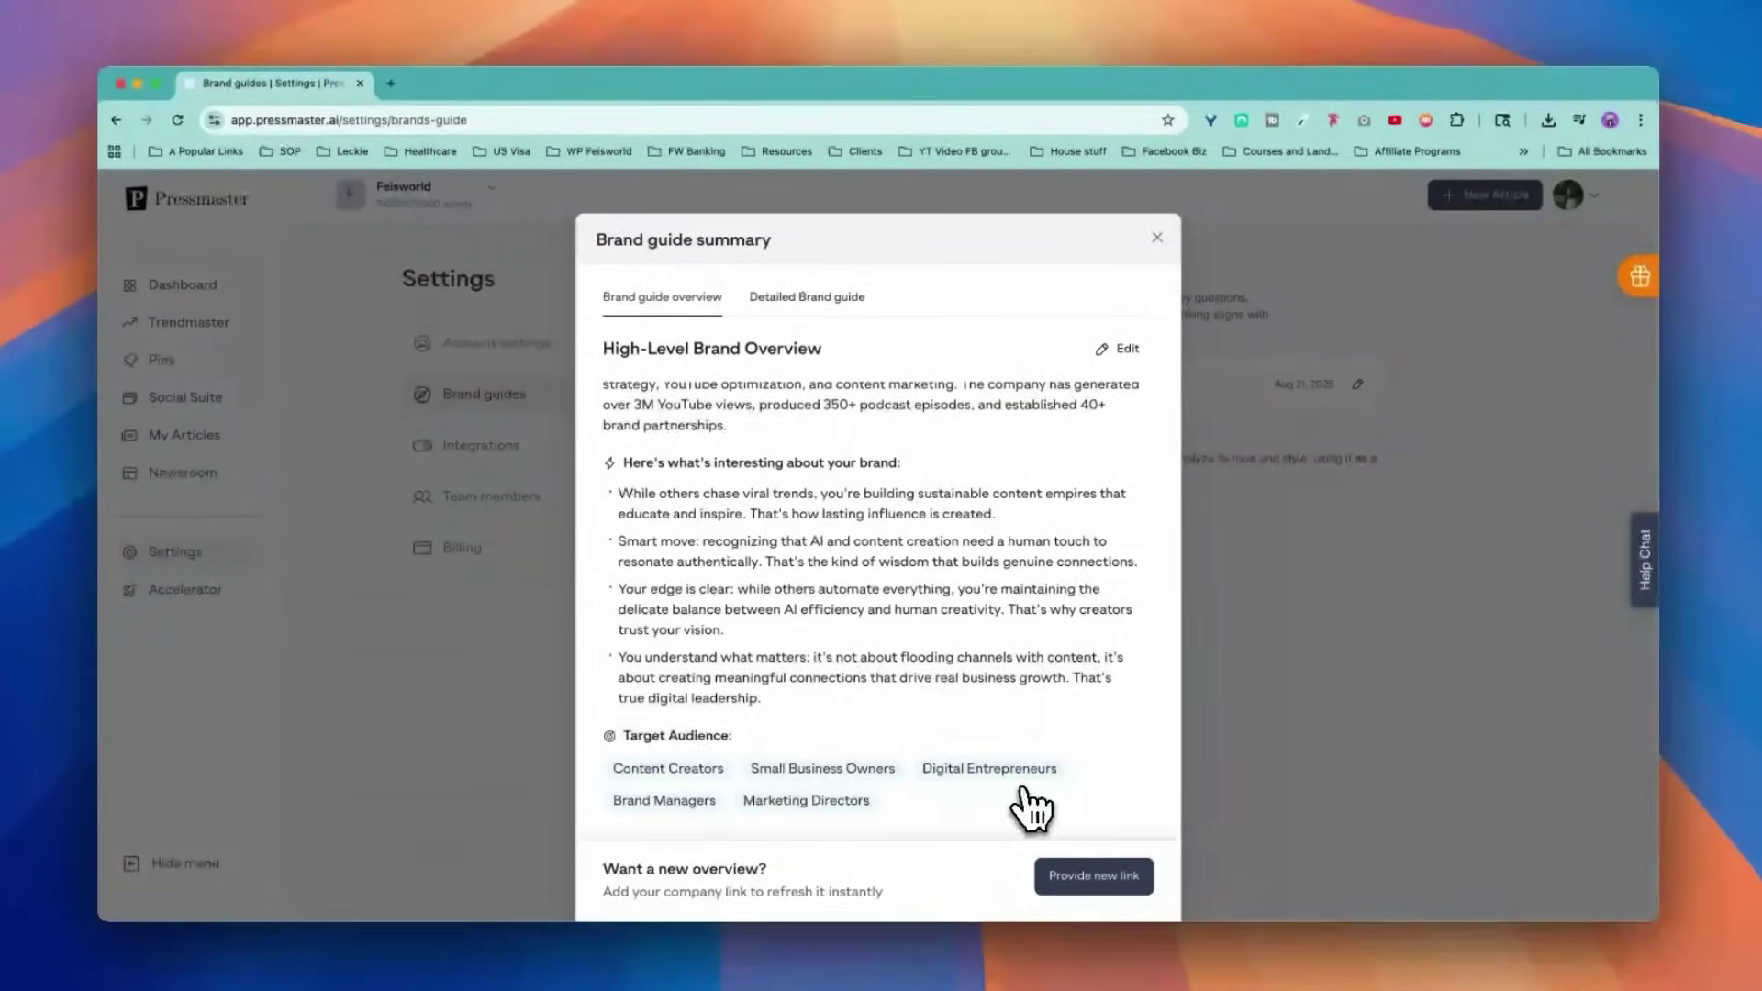
scroll(1056, 797, down, 1)
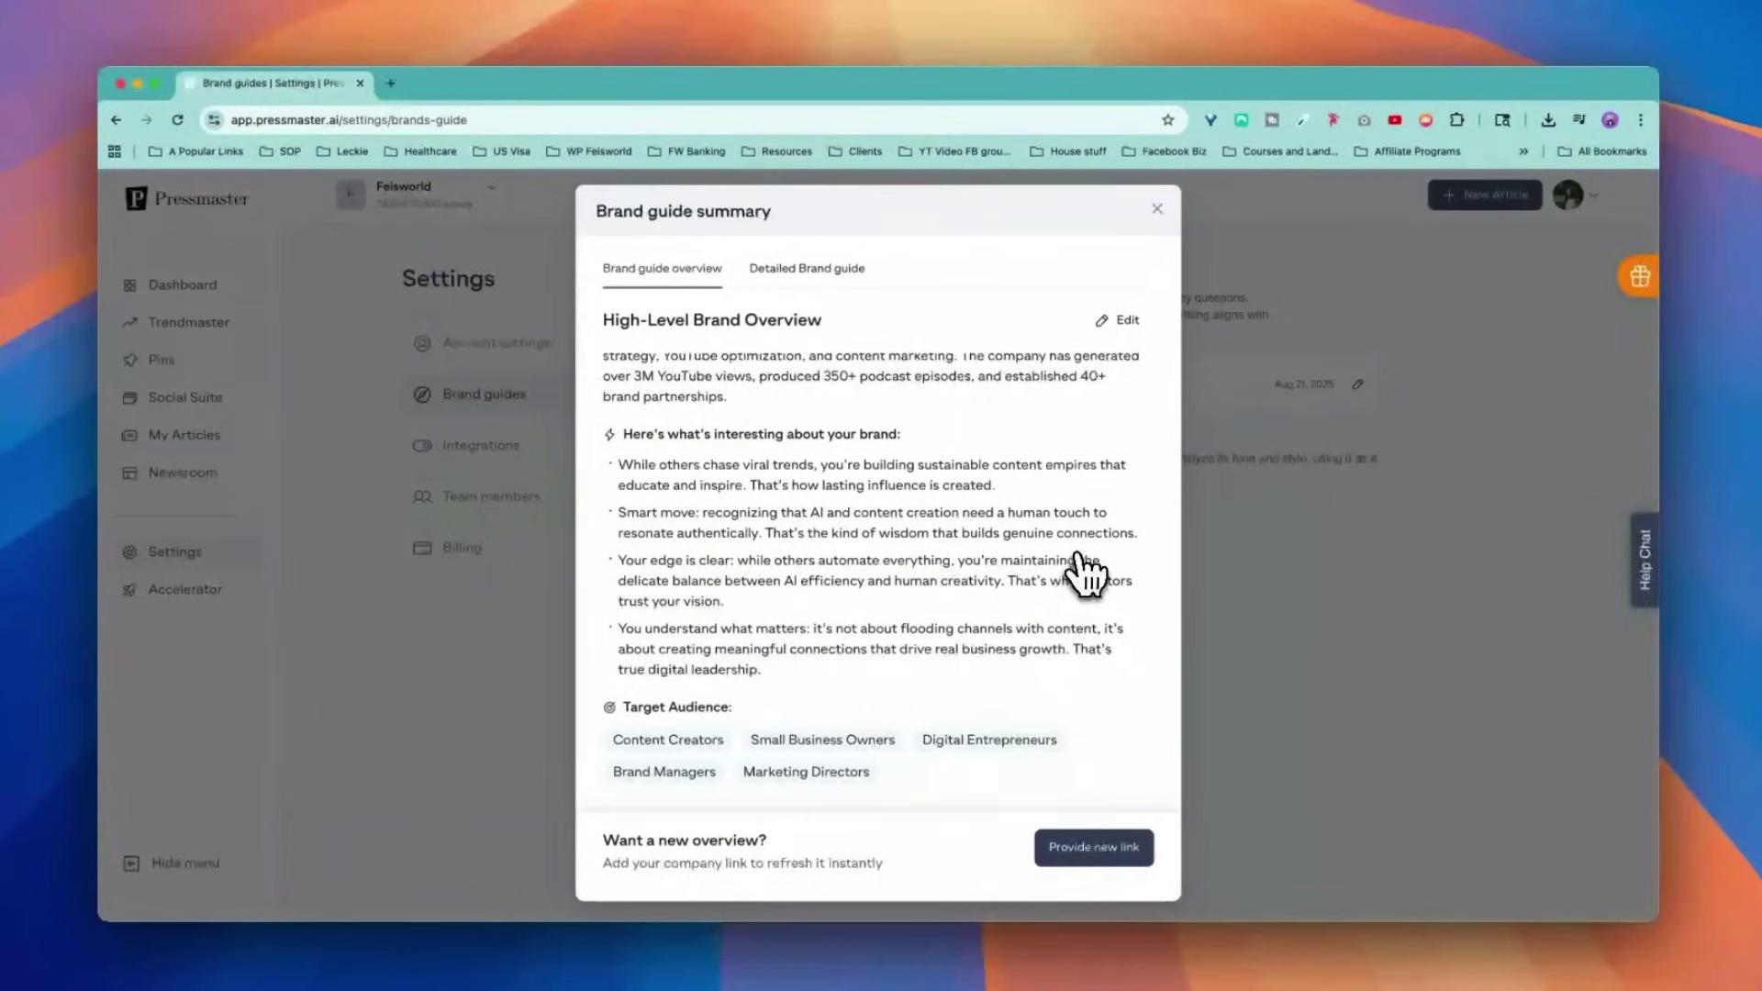
scroll(1071, 642, up, 3)
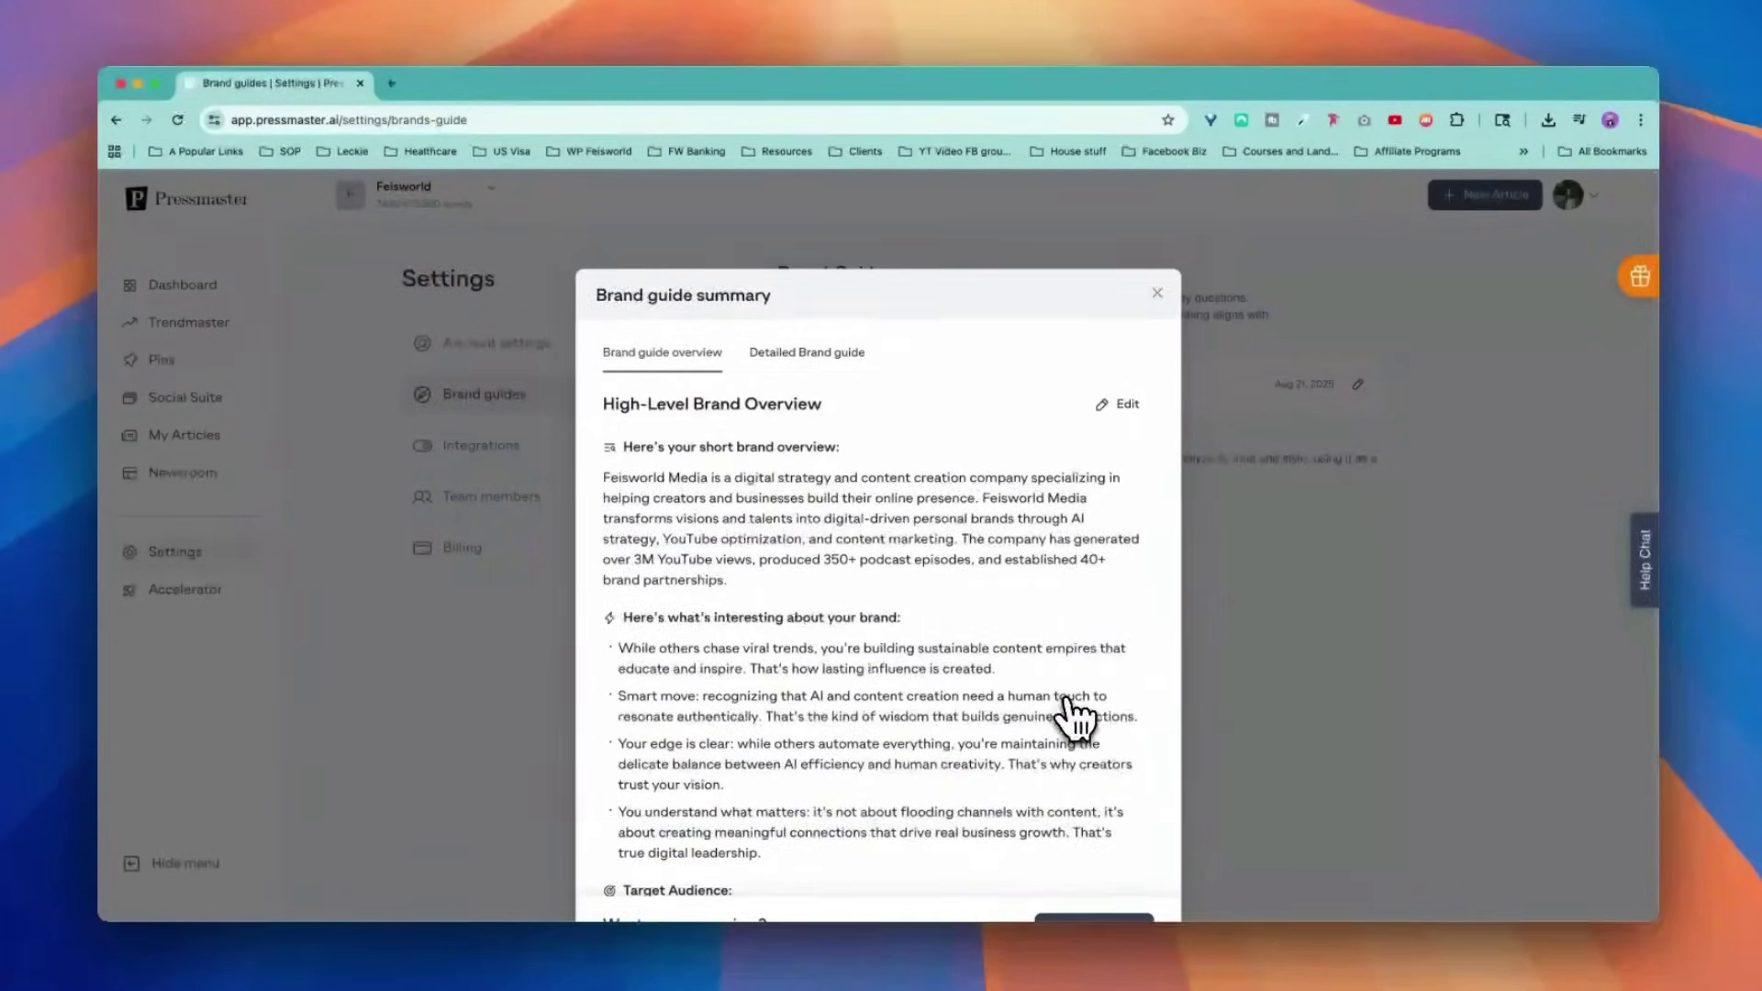
scroll(1070, 720, down, 3)
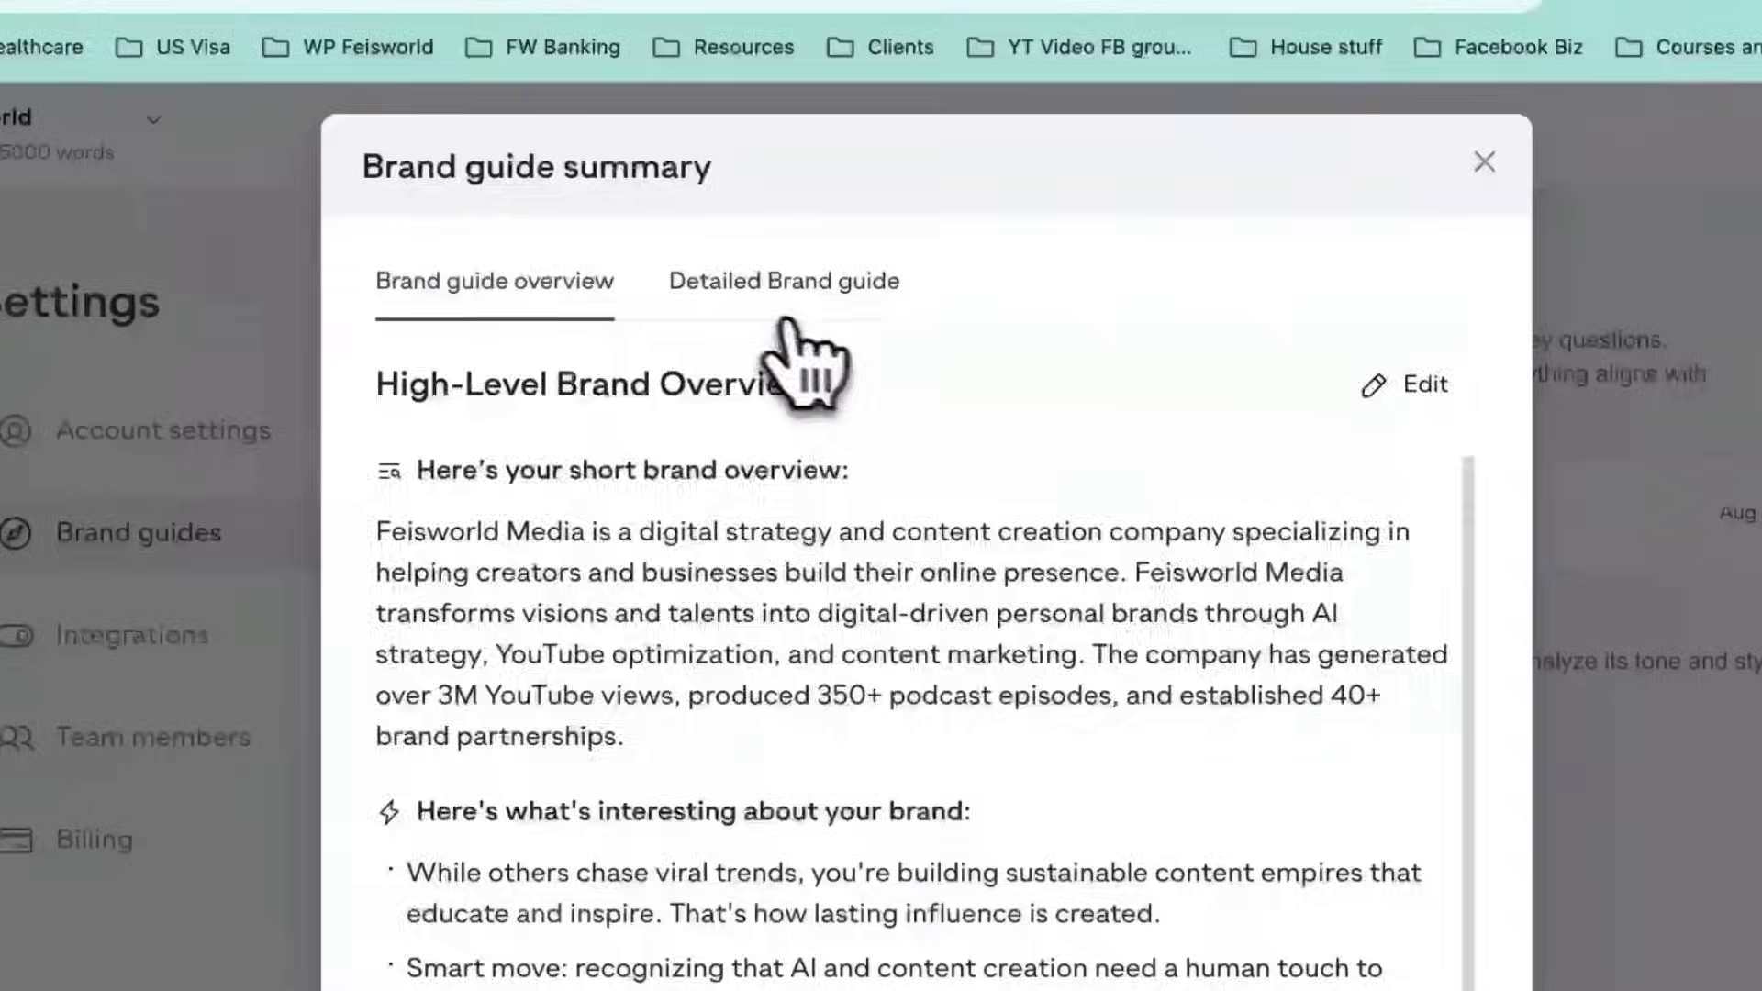
click(806, 273)
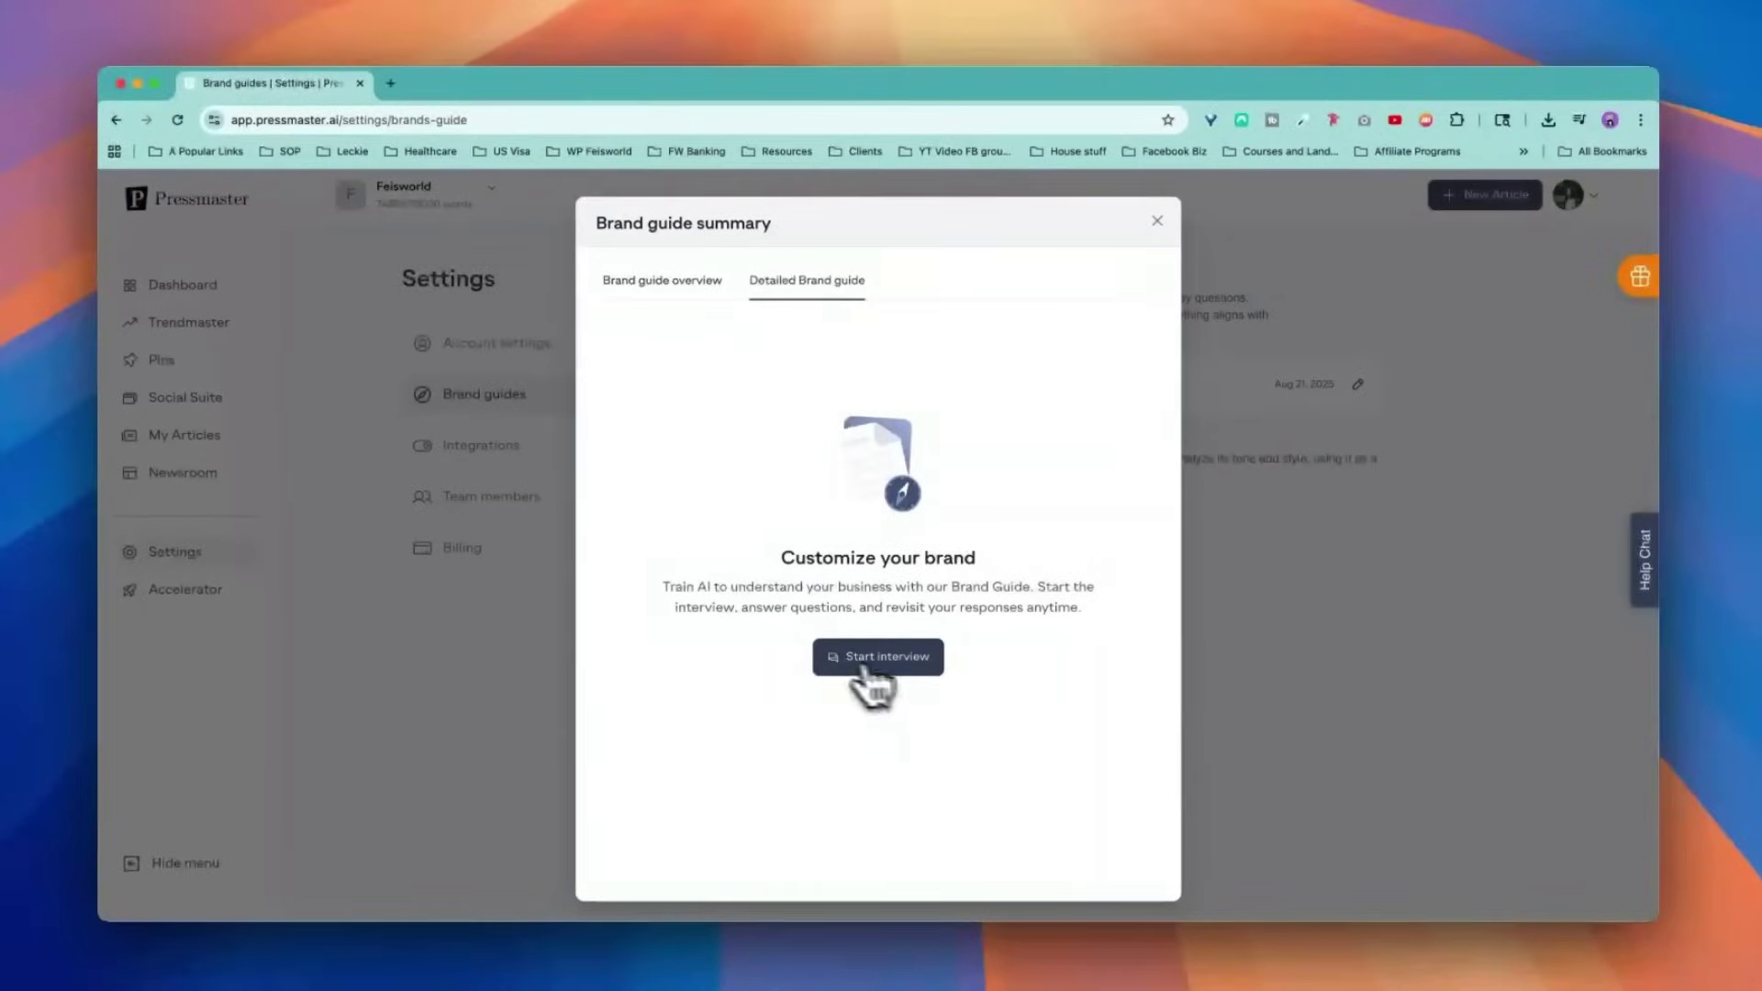
Start the Detailed Brand guide interview and complete it.
click(878, 657)
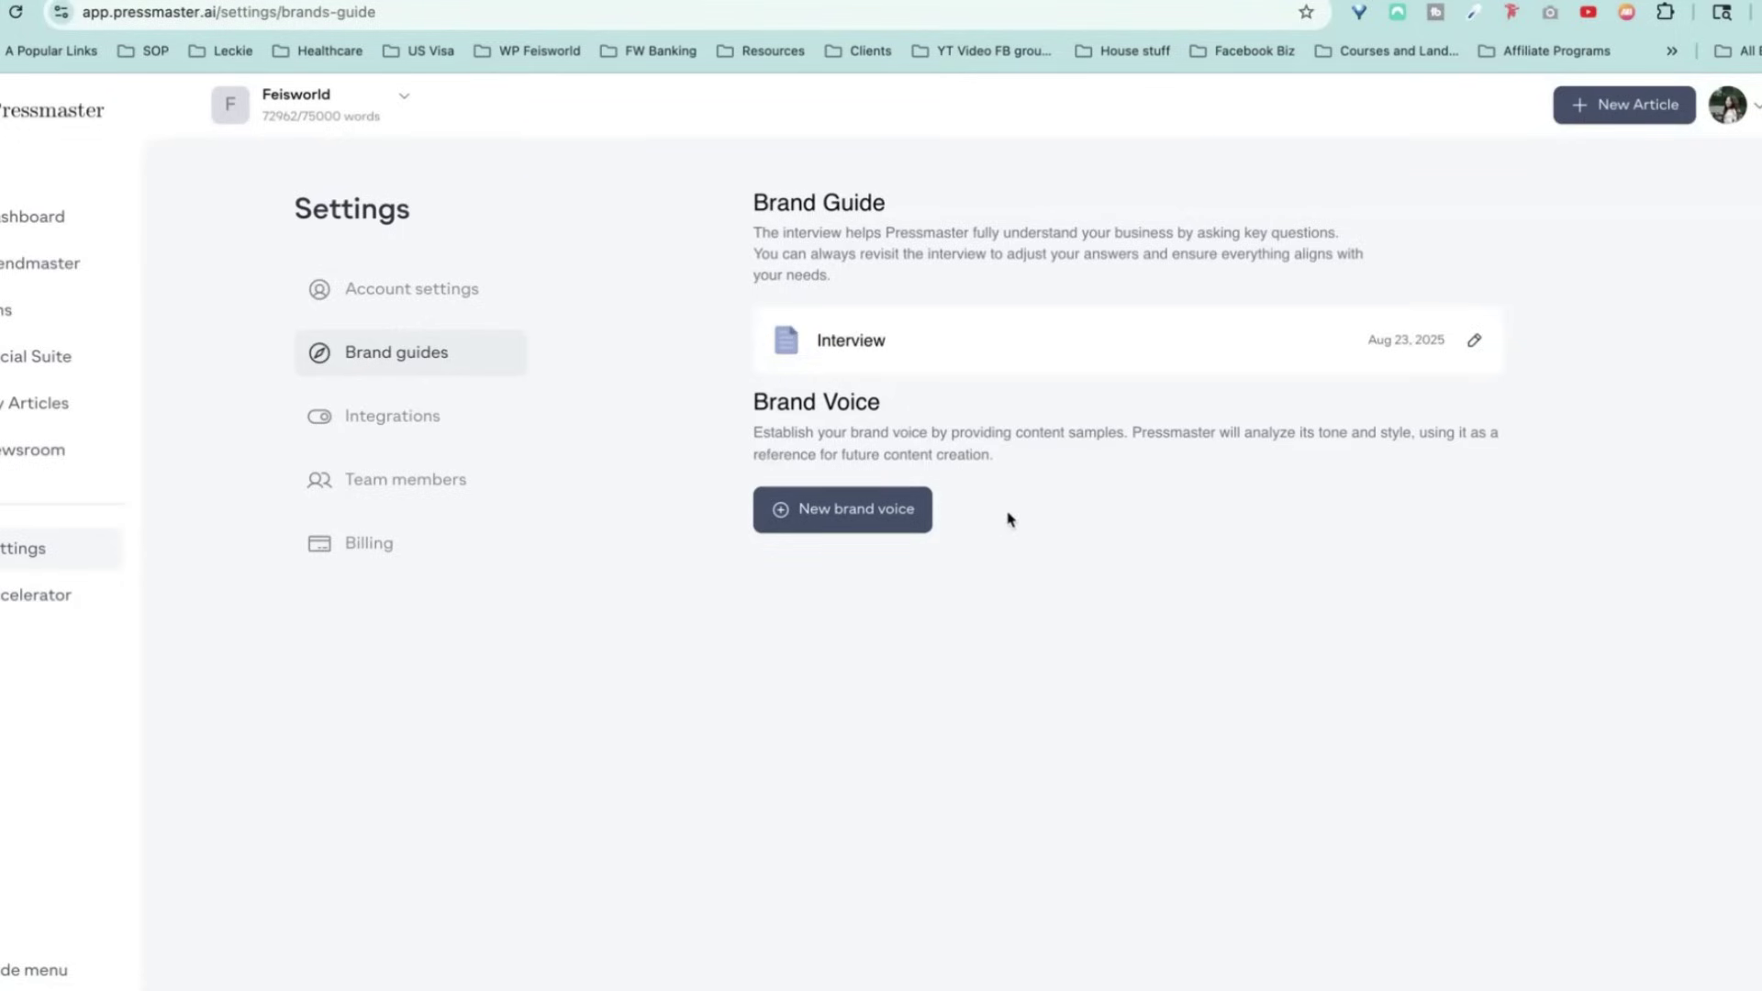
Name a new brand voice Feisworld, then switch to the CNET Adobe Express article.
click(858, 514)
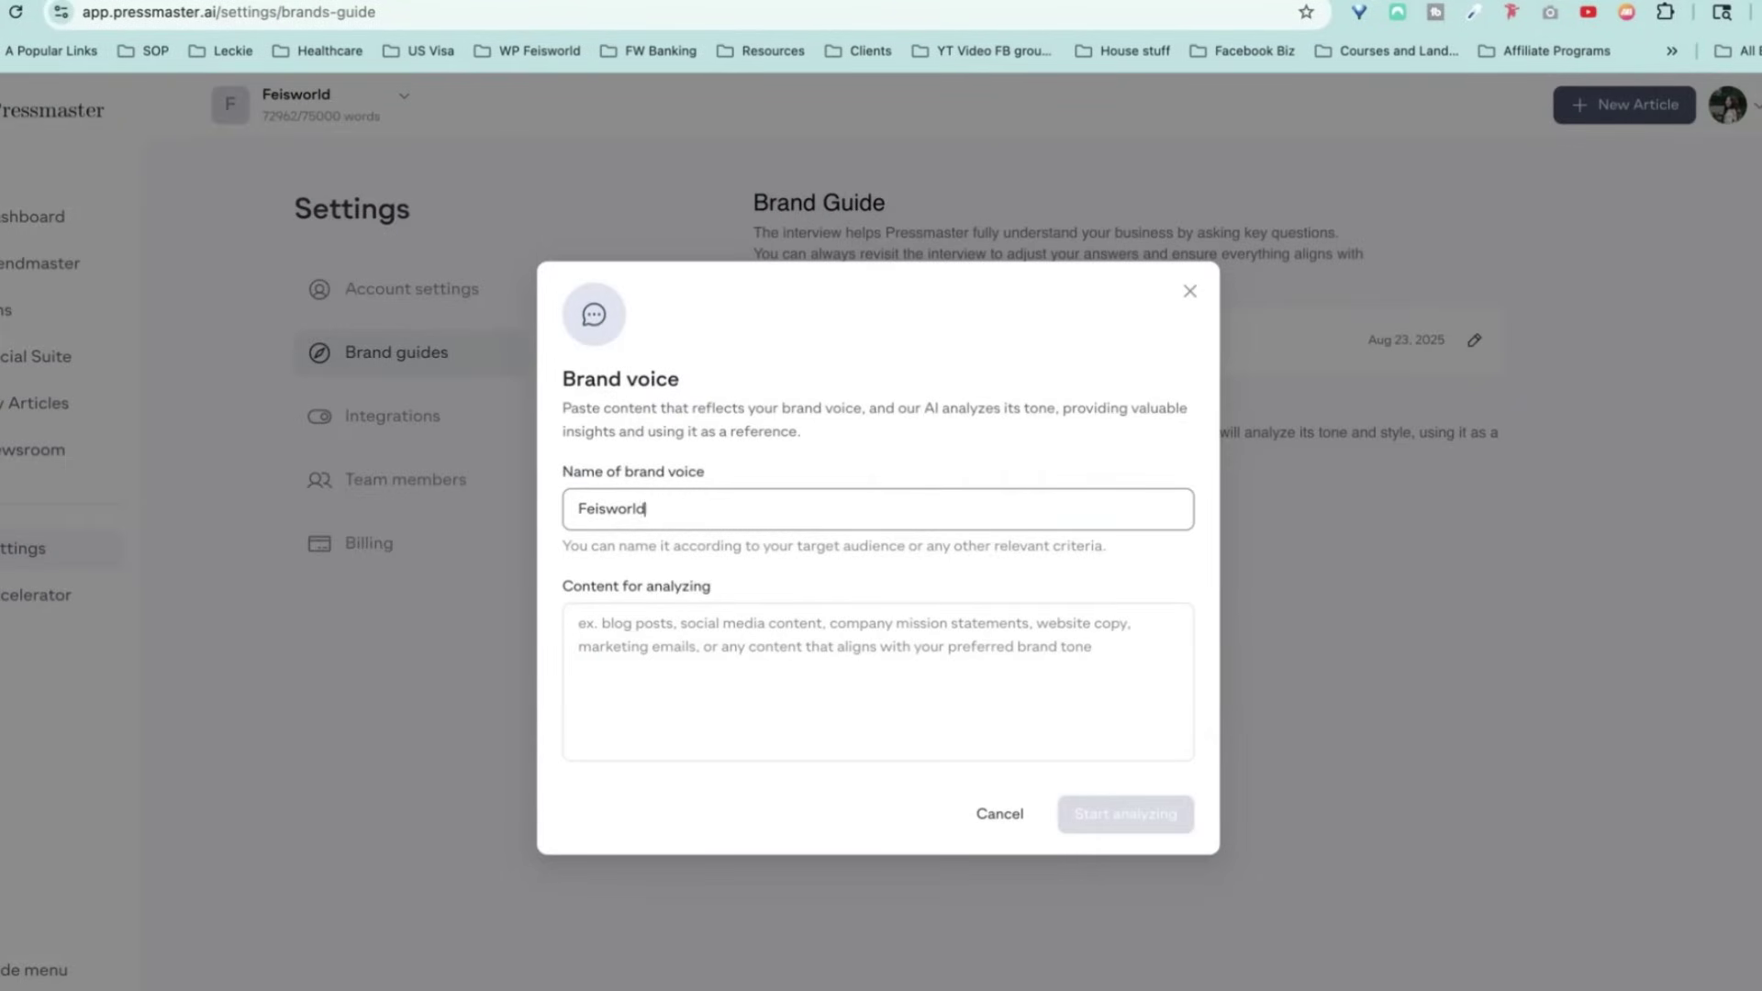
click(914, 643)
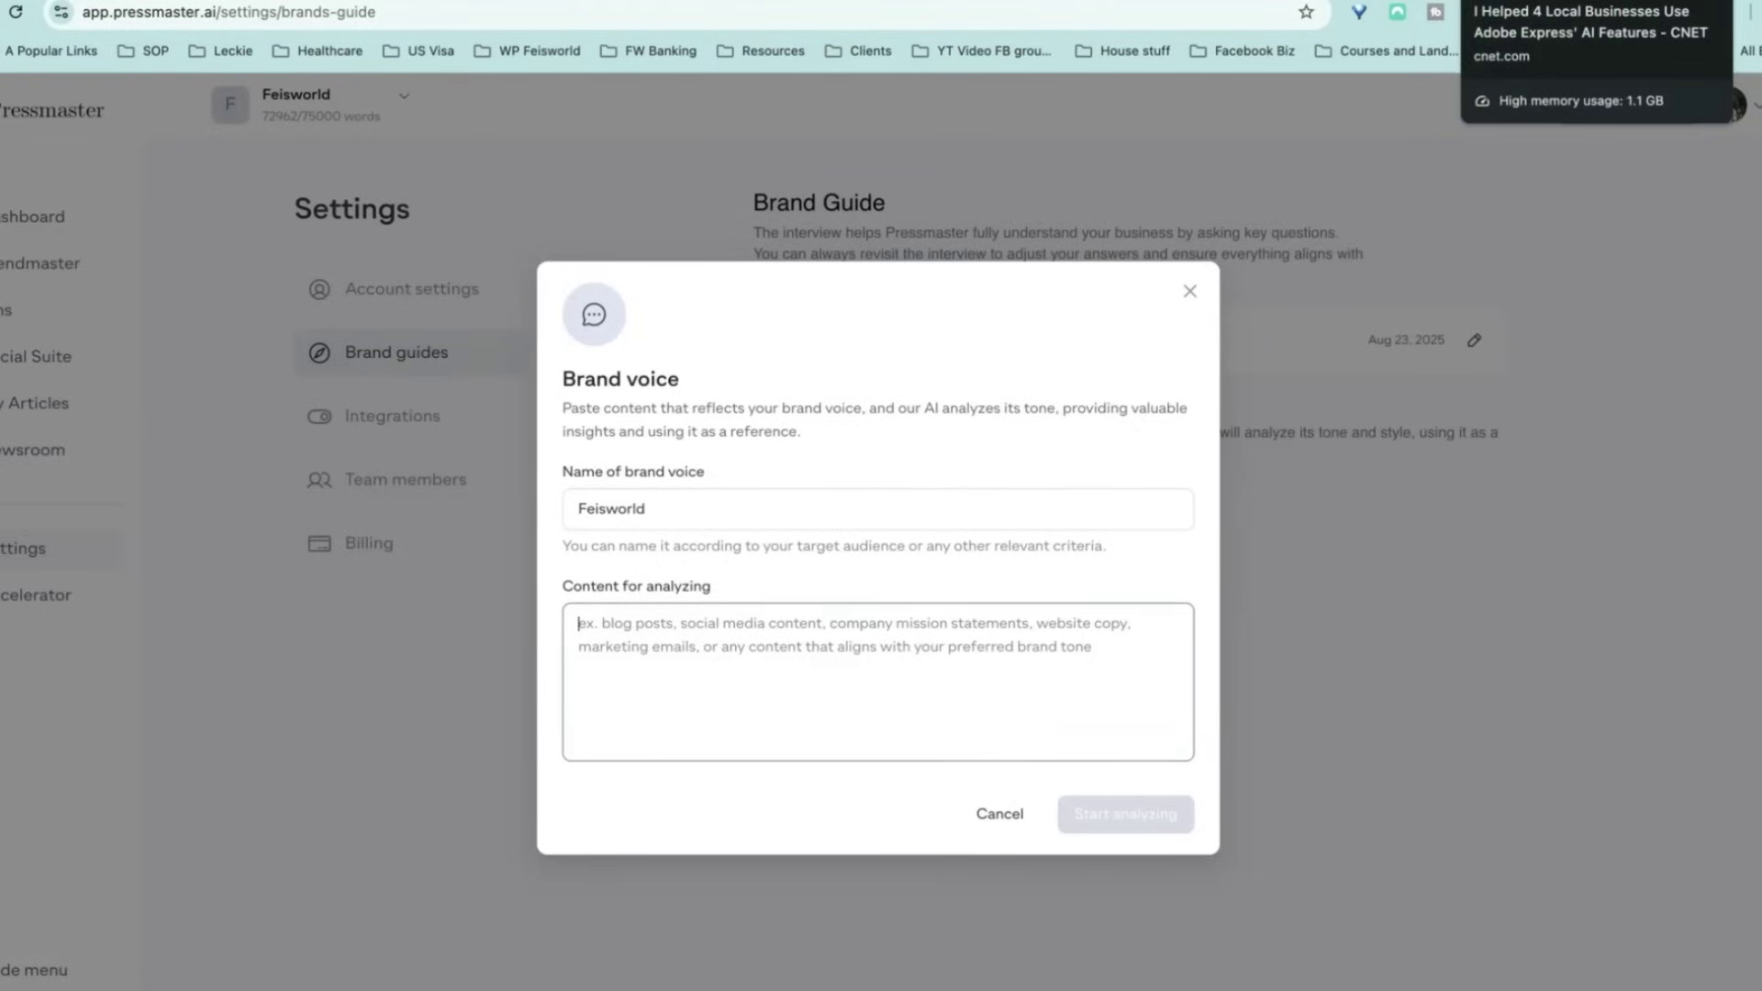
right_click(1492, 34)
key(Escape)
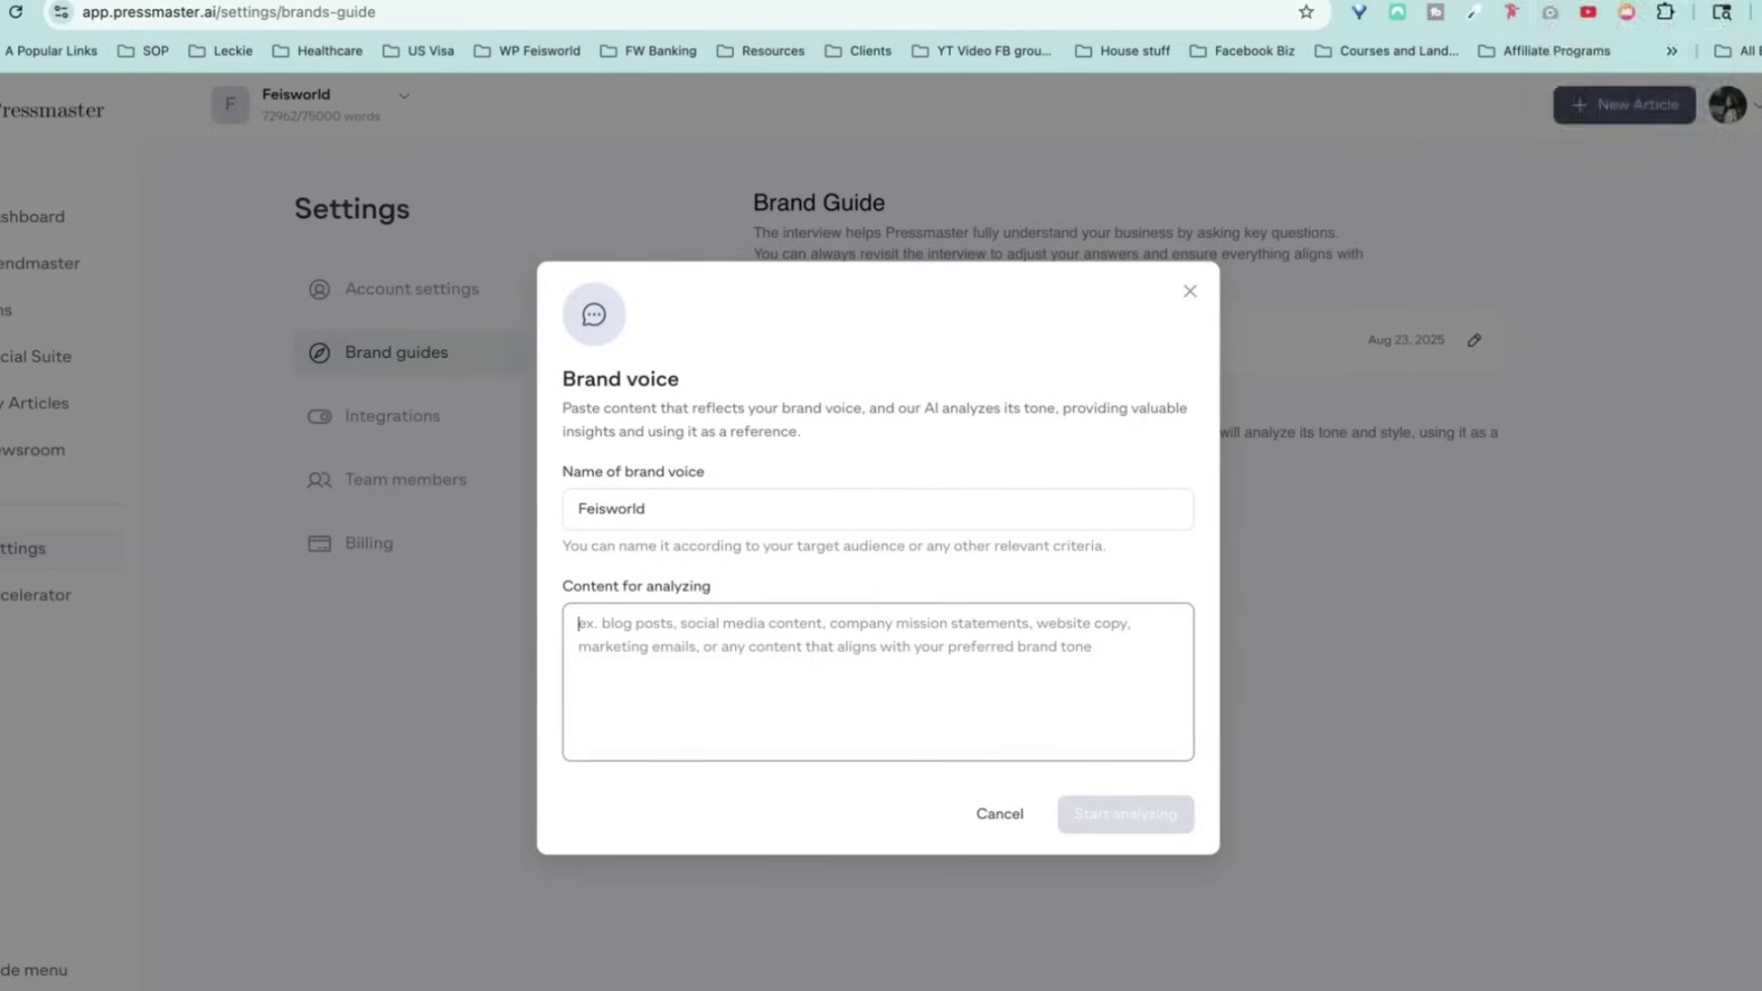
key(ctrl+Tab)
Select the whole CNET Adobe Express AI article, from title to closing recommendation.
scroll(1035, 441, down, 4)
scroll(393, 700, up, 5)
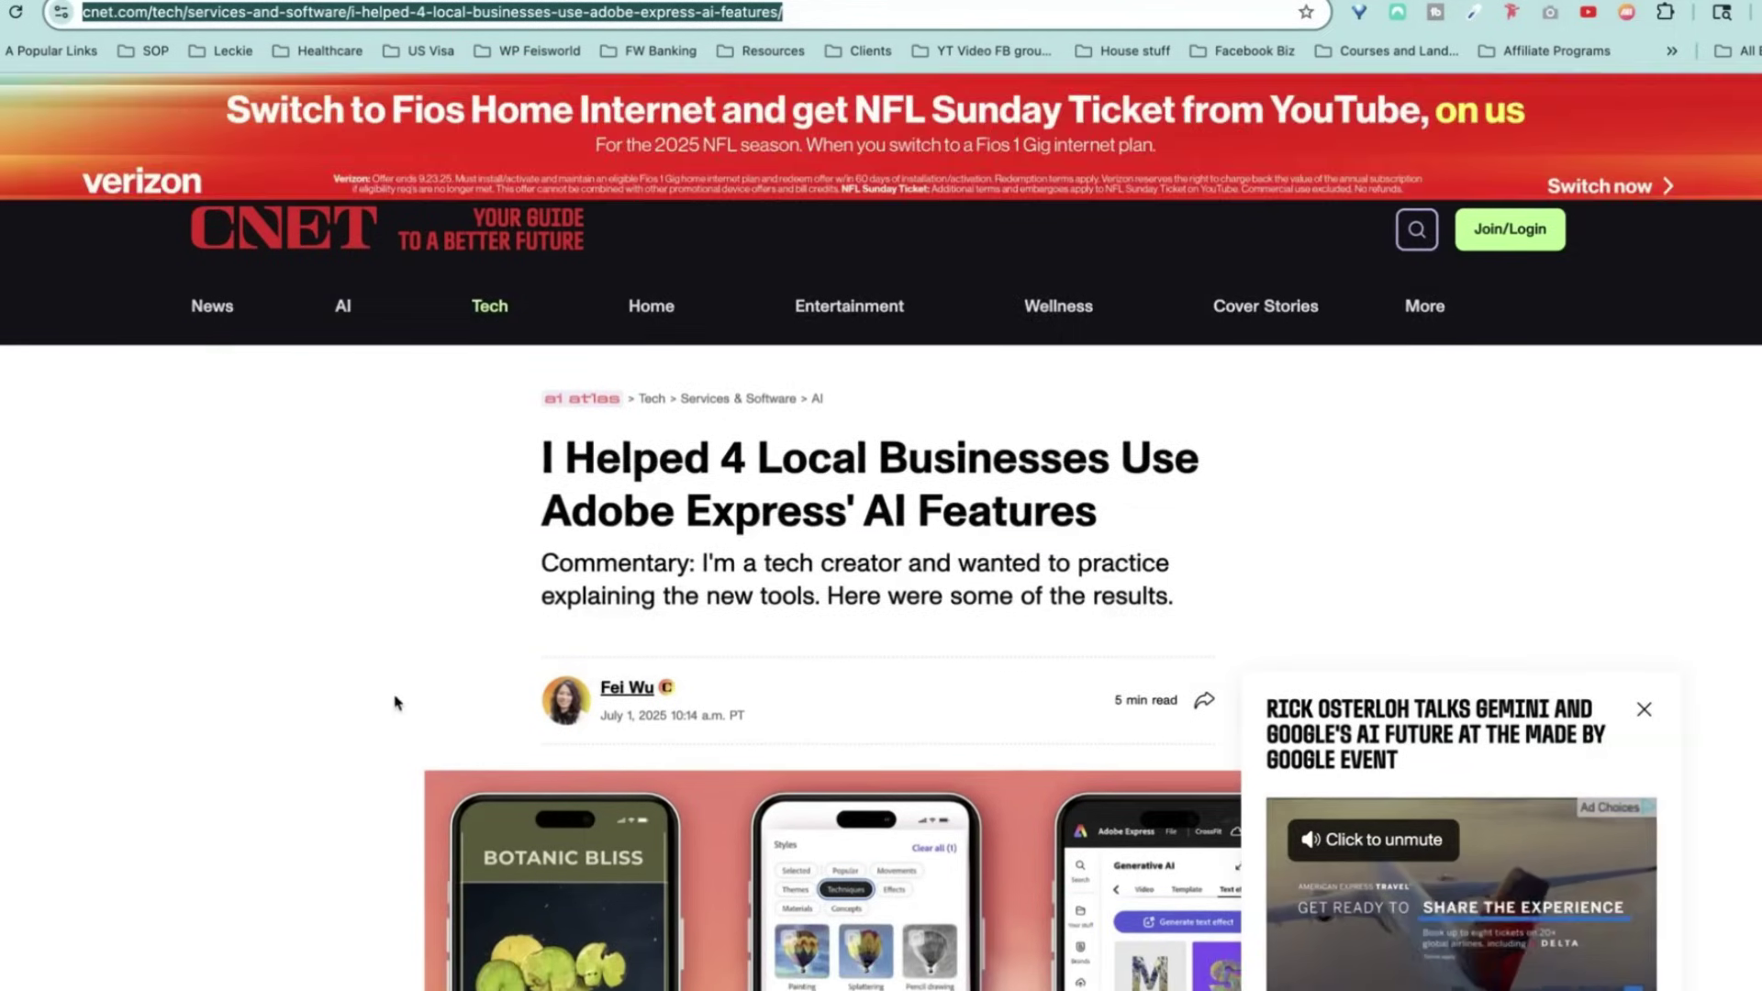
scroll(535, 716, down, 10)
scroll(535, 716, up, 10)
drag(542, 468, 1174, 633)
click(546, 505)
scroll(826, 747, down, 20)
drag(546, 504, 1535, 191)
key(super+c)
scroll(831, 758, down, 15)
scroll(830, 758, down, 15)
scroll(895, 758, down, 15)
scroll(831, 825, down, 5)
scroll(832, 814, up, 5)
scroll(834, 814, down, 15)
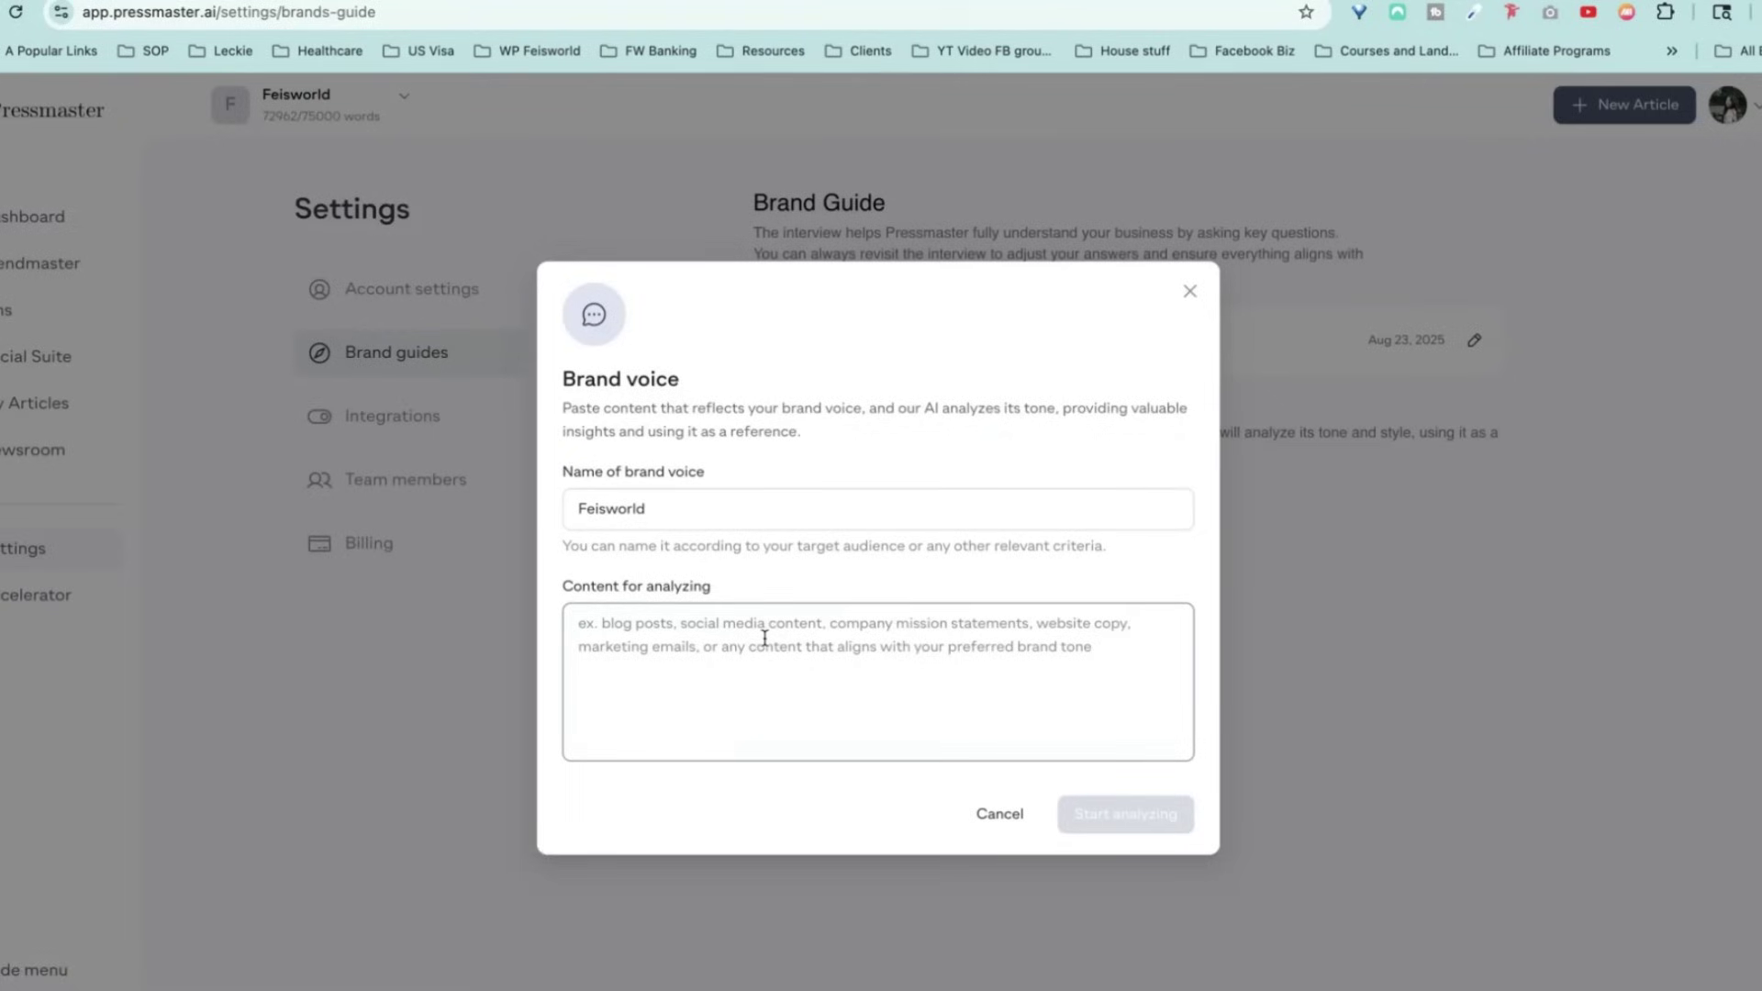
Paste the CNET article as Feisworld's sample content and analyze it.
key(super+v)
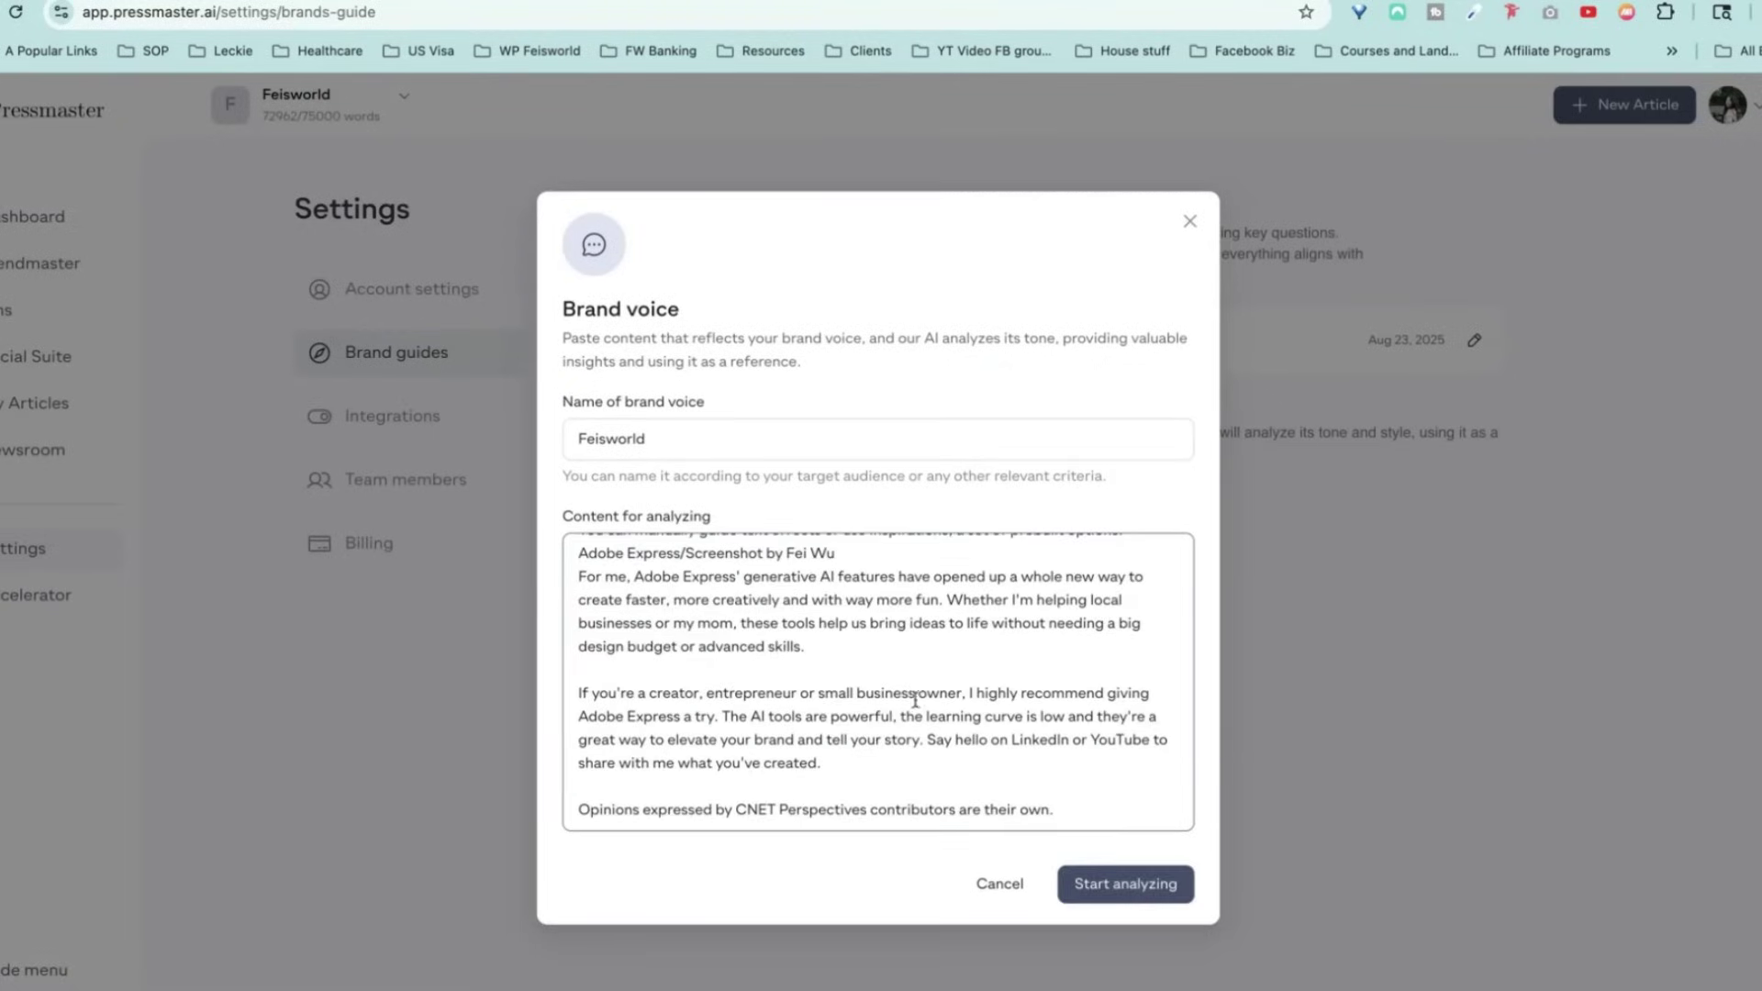
click(1154, 894)
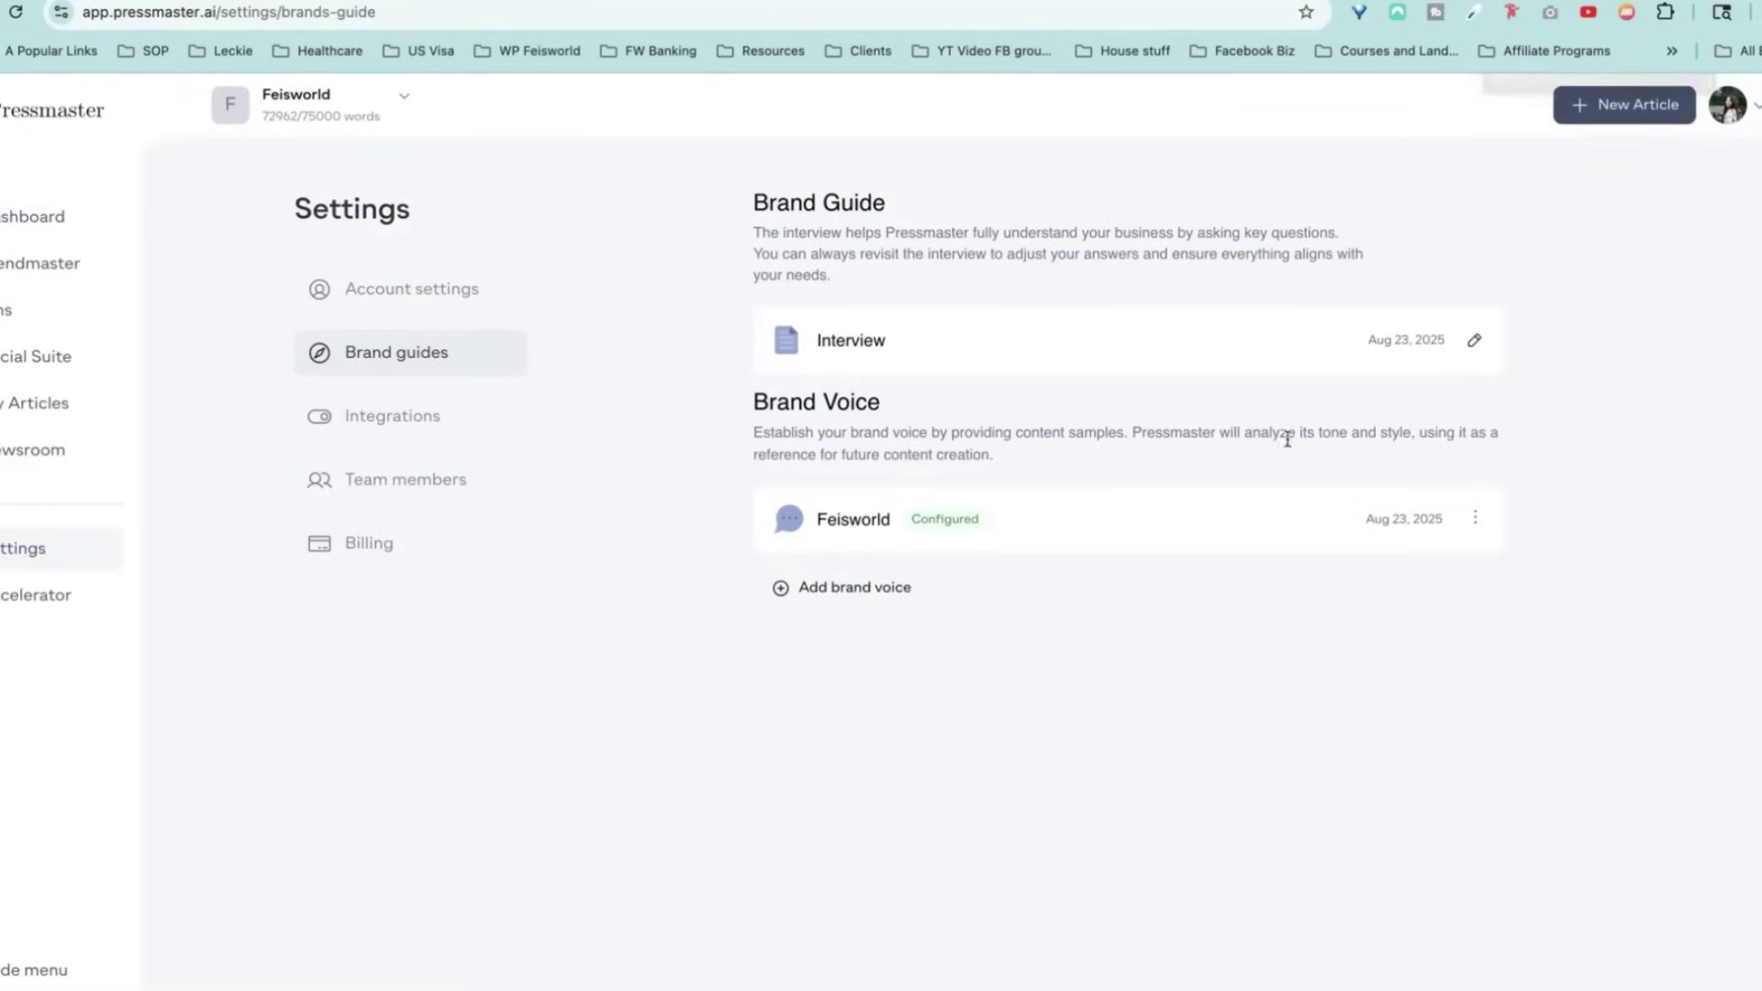
Edit the Feisworld (CNET) brand voice, review its tone and language analysis, and apply it.
click(1481, 519)
click(1494, 564)
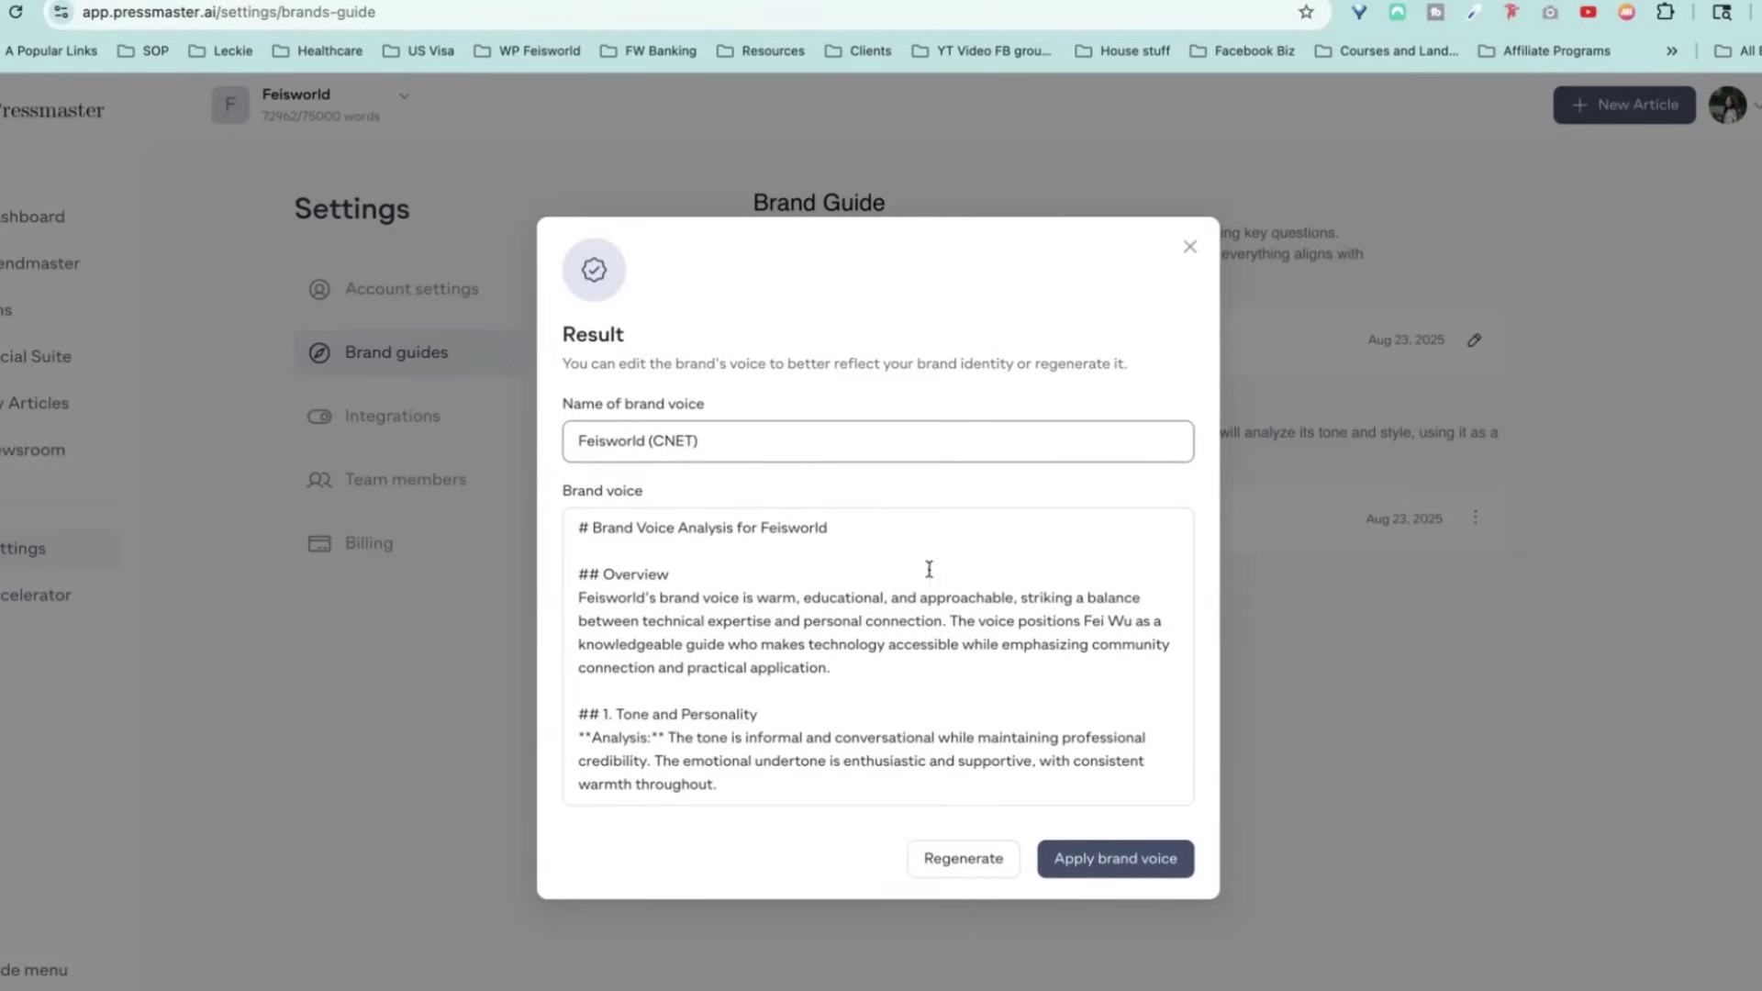
scroll(850, 641, down, 1)
scroll(1146, 706, up, 1)
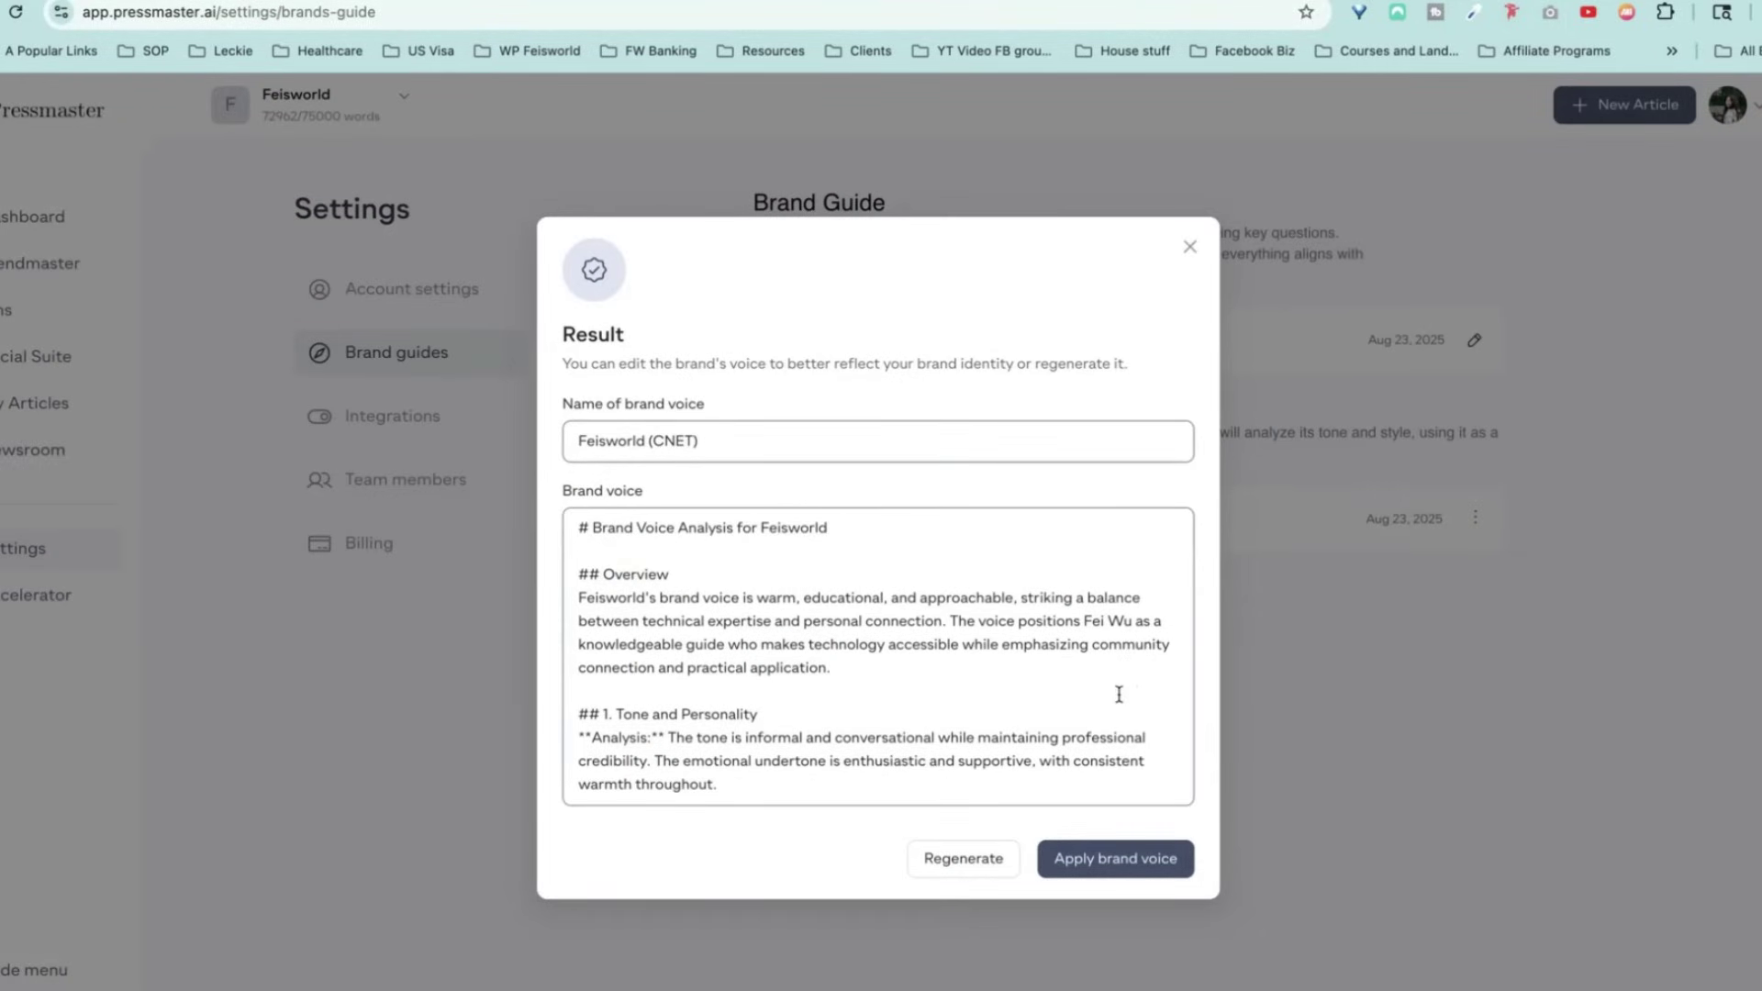
scroll(899, 687, down, 1)
scroll(1000, 605, down, 1)
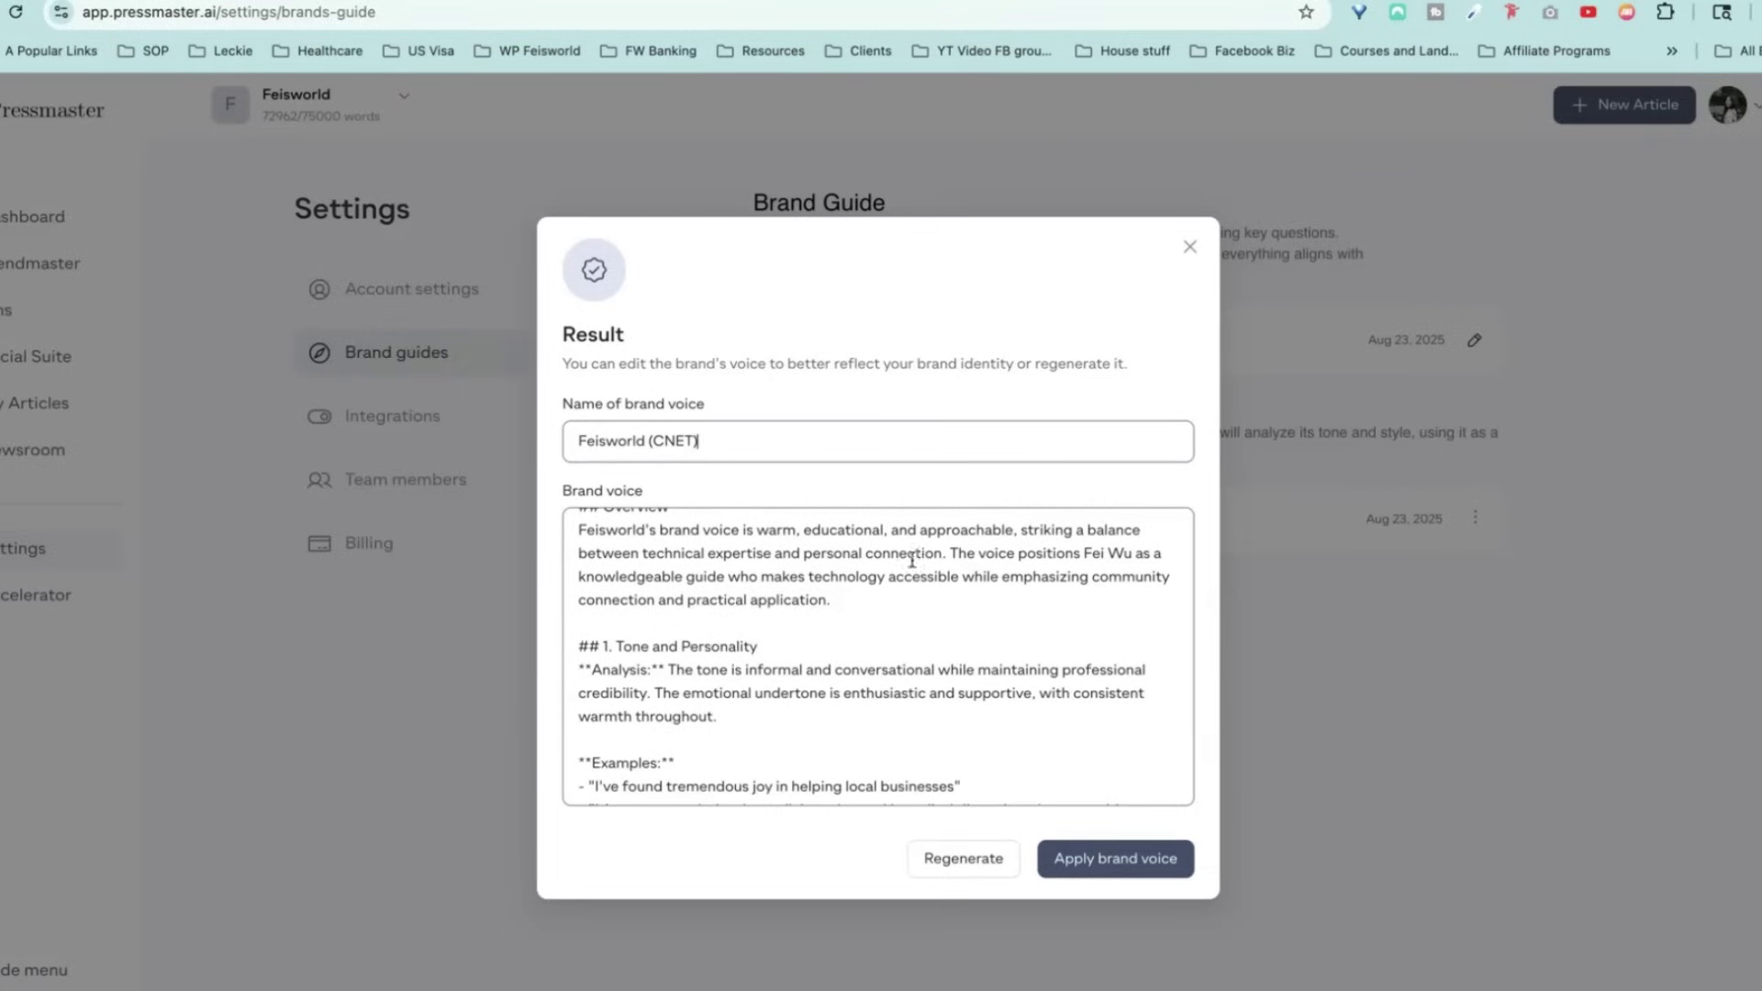
scroll(983, 701, down, 6)
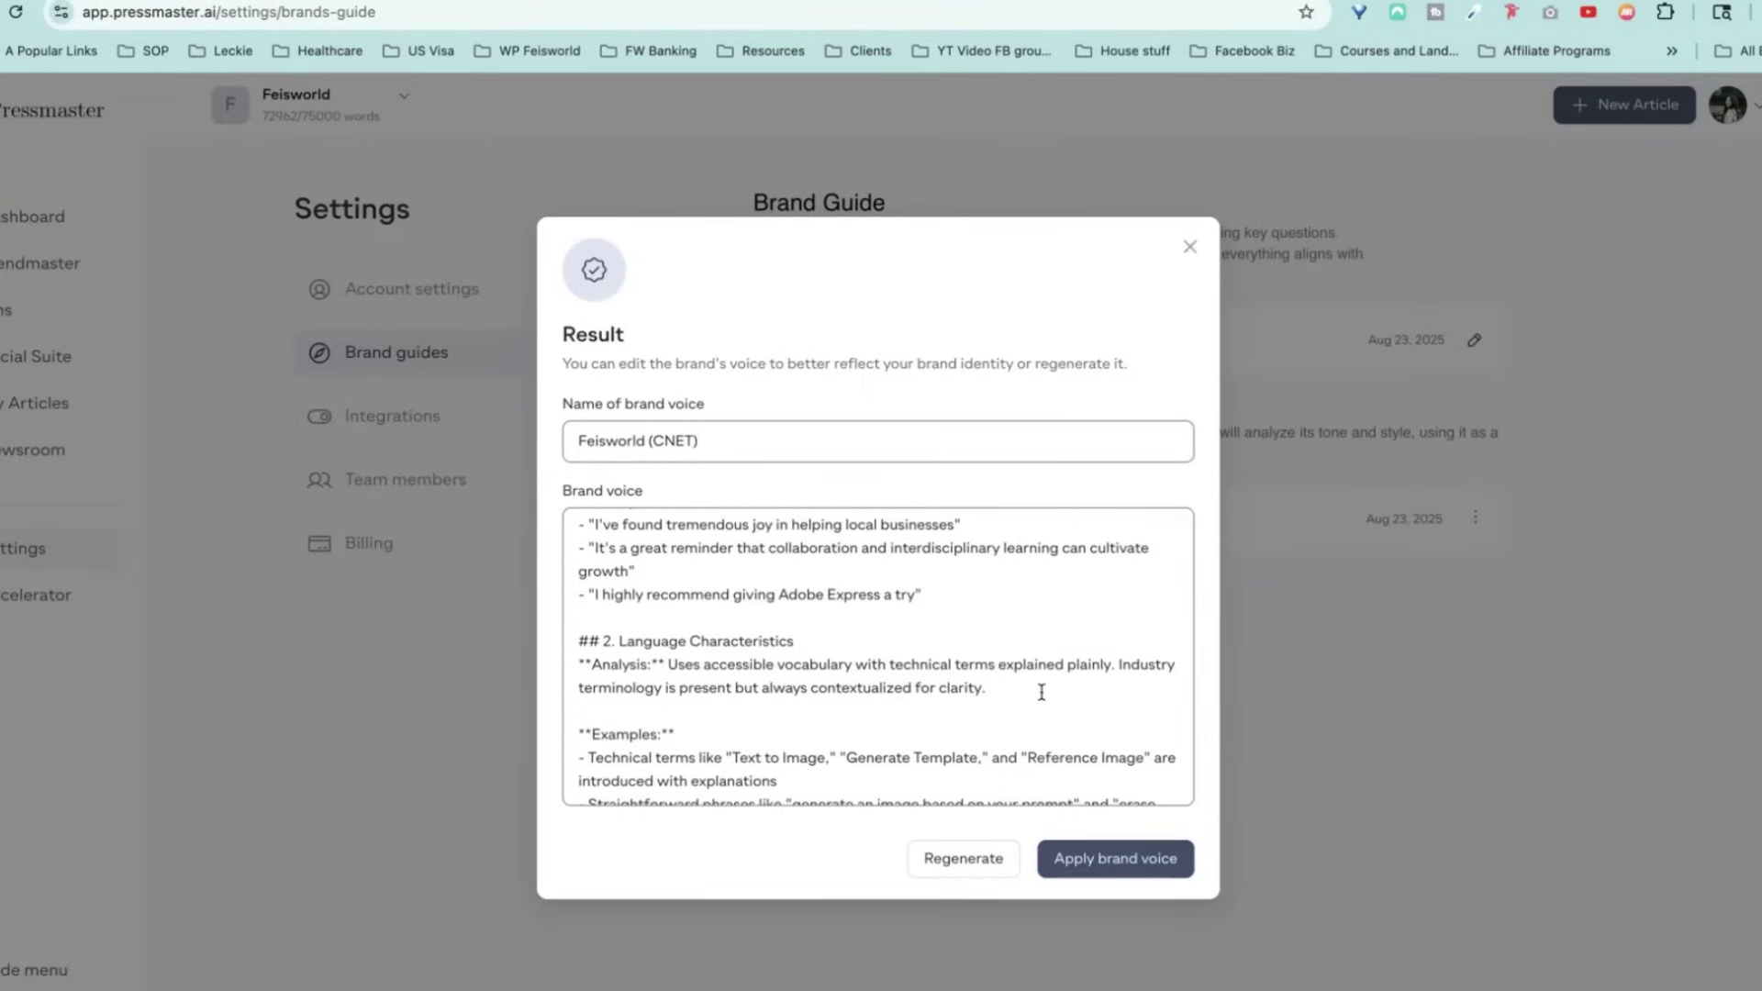
scroll(1055, 692, down, 3)
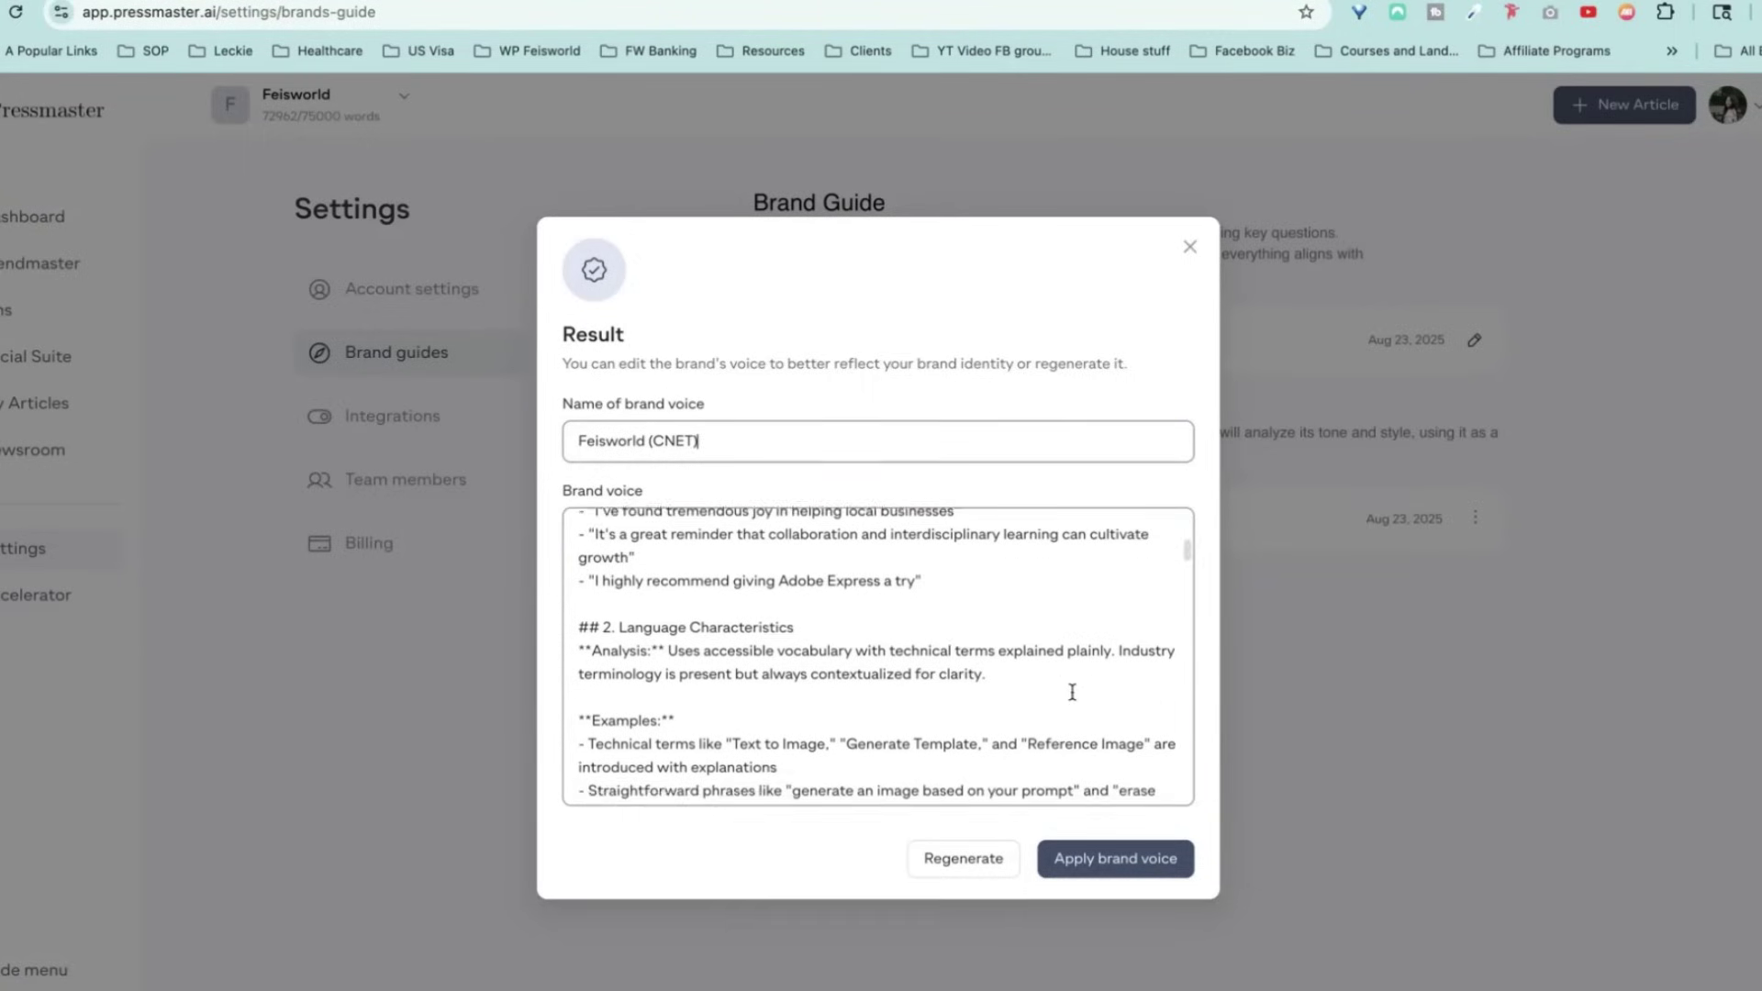
click(1120, 867)
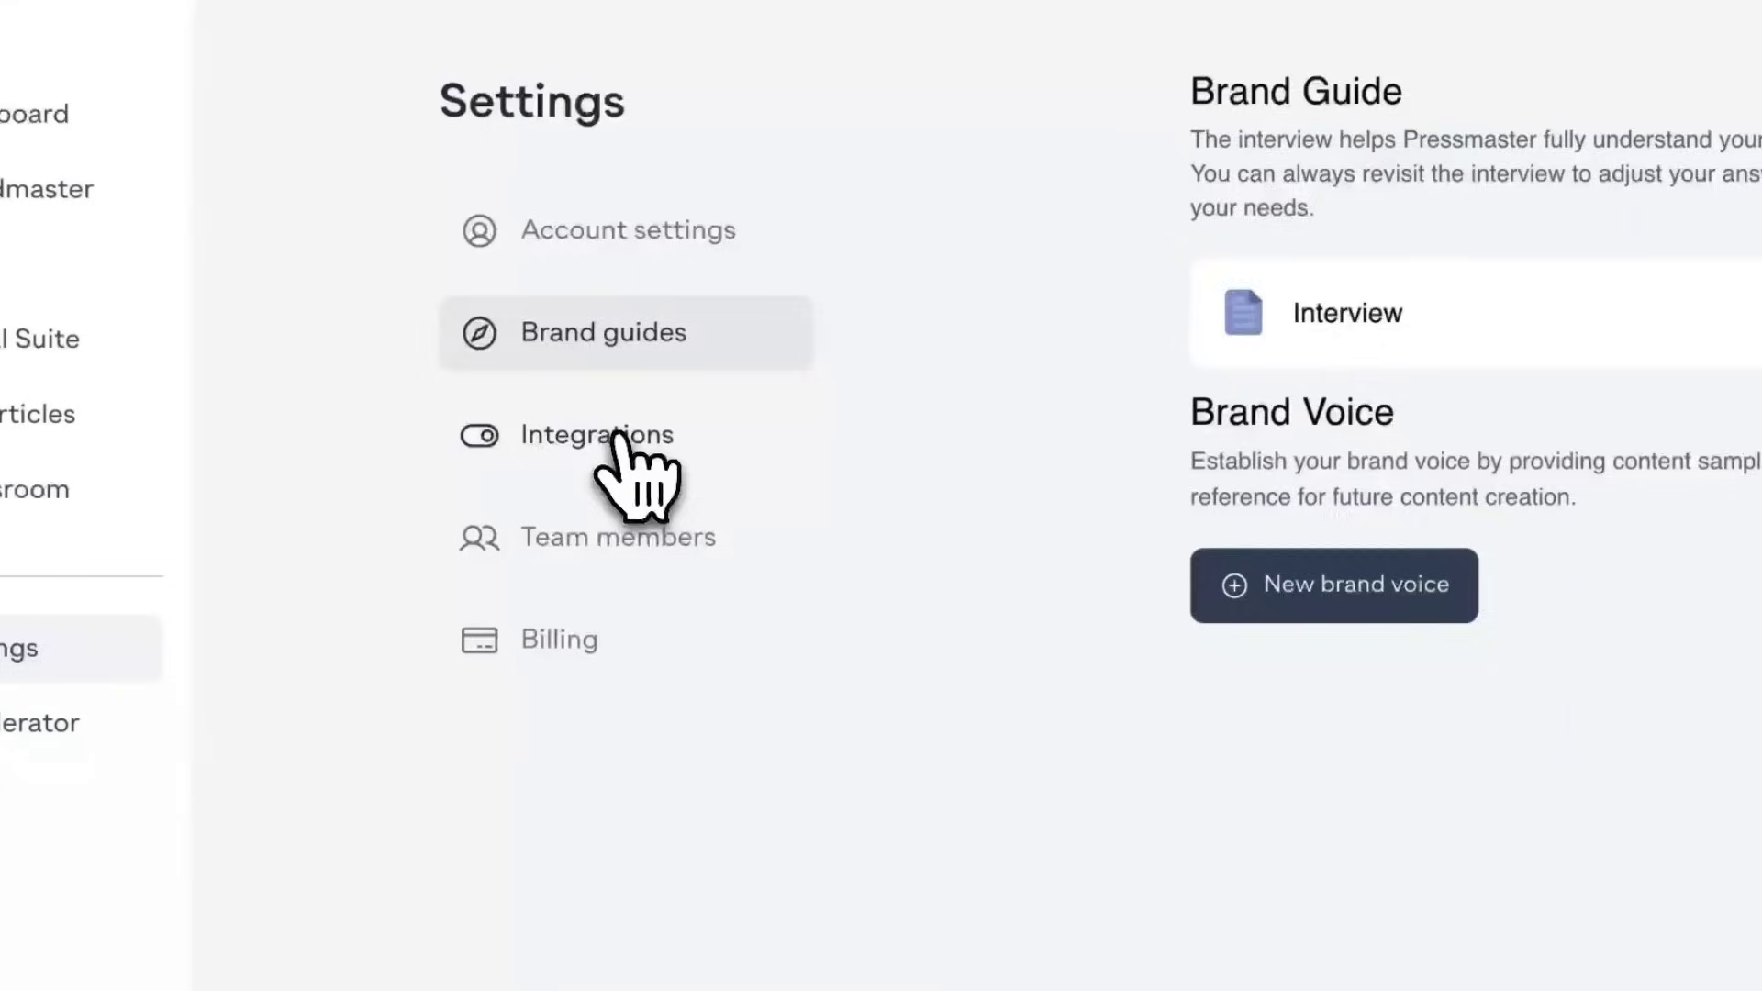
Look over the Social Media and New Sites integration cards, all switched off.
click(617, 439)
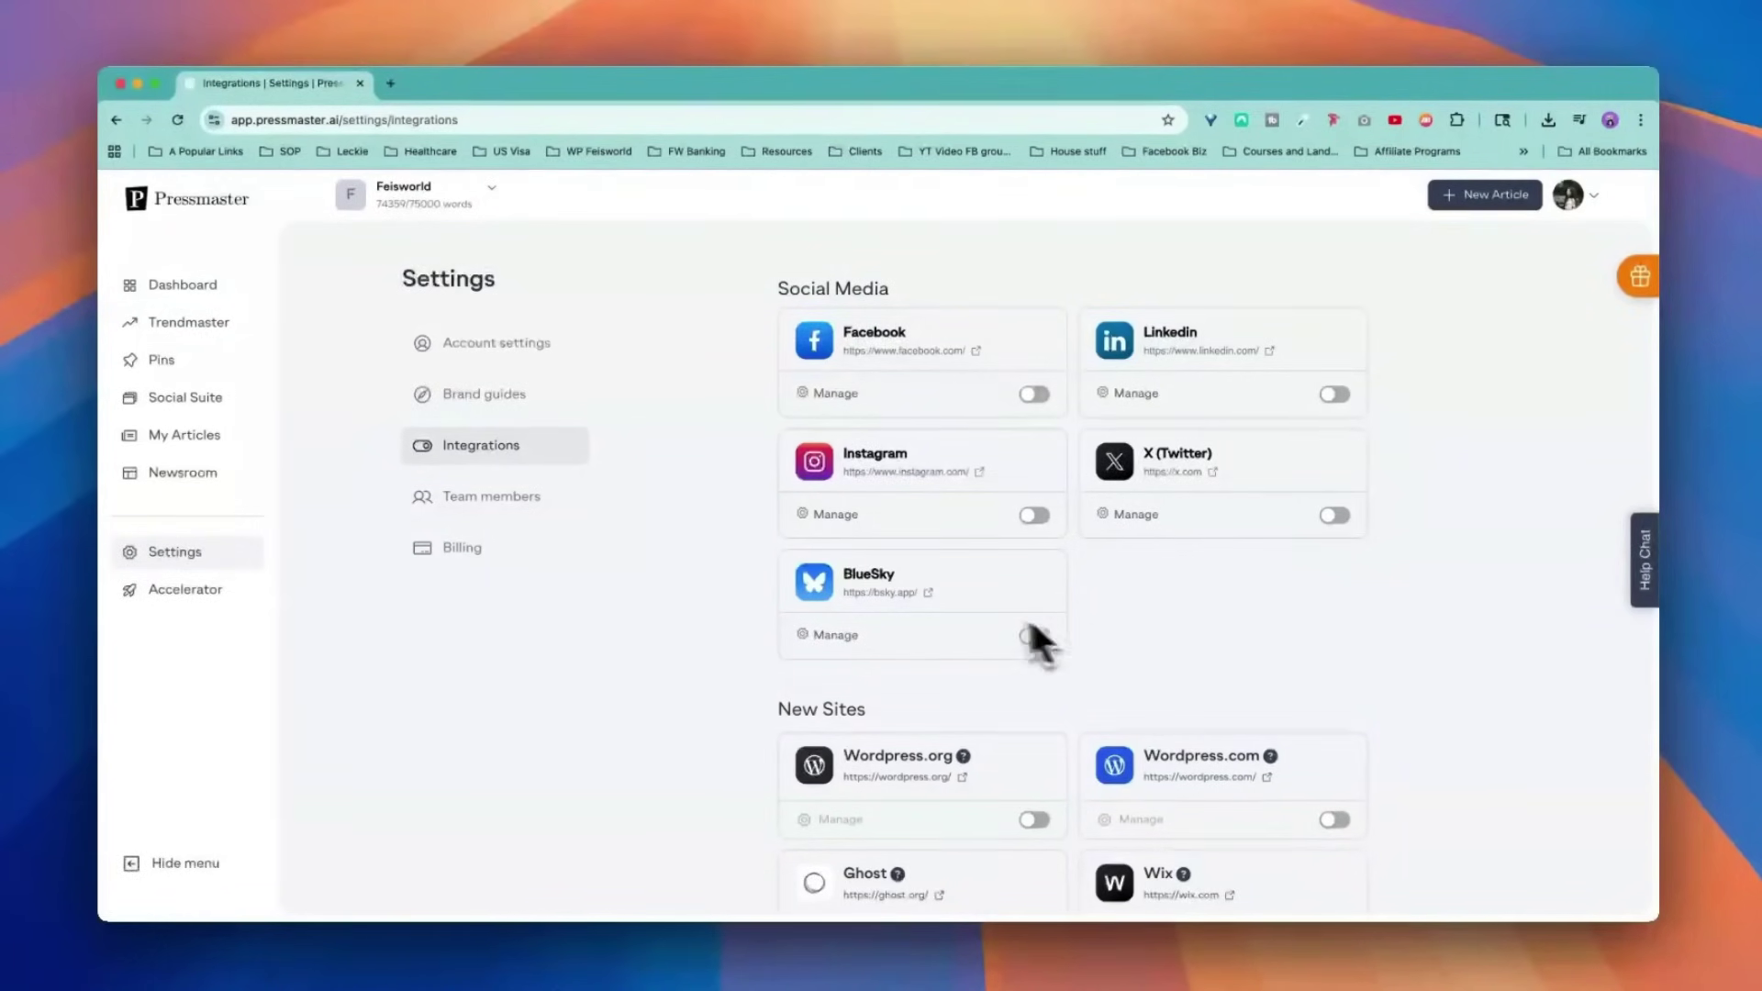
scroll(1531, 789, down, 5)
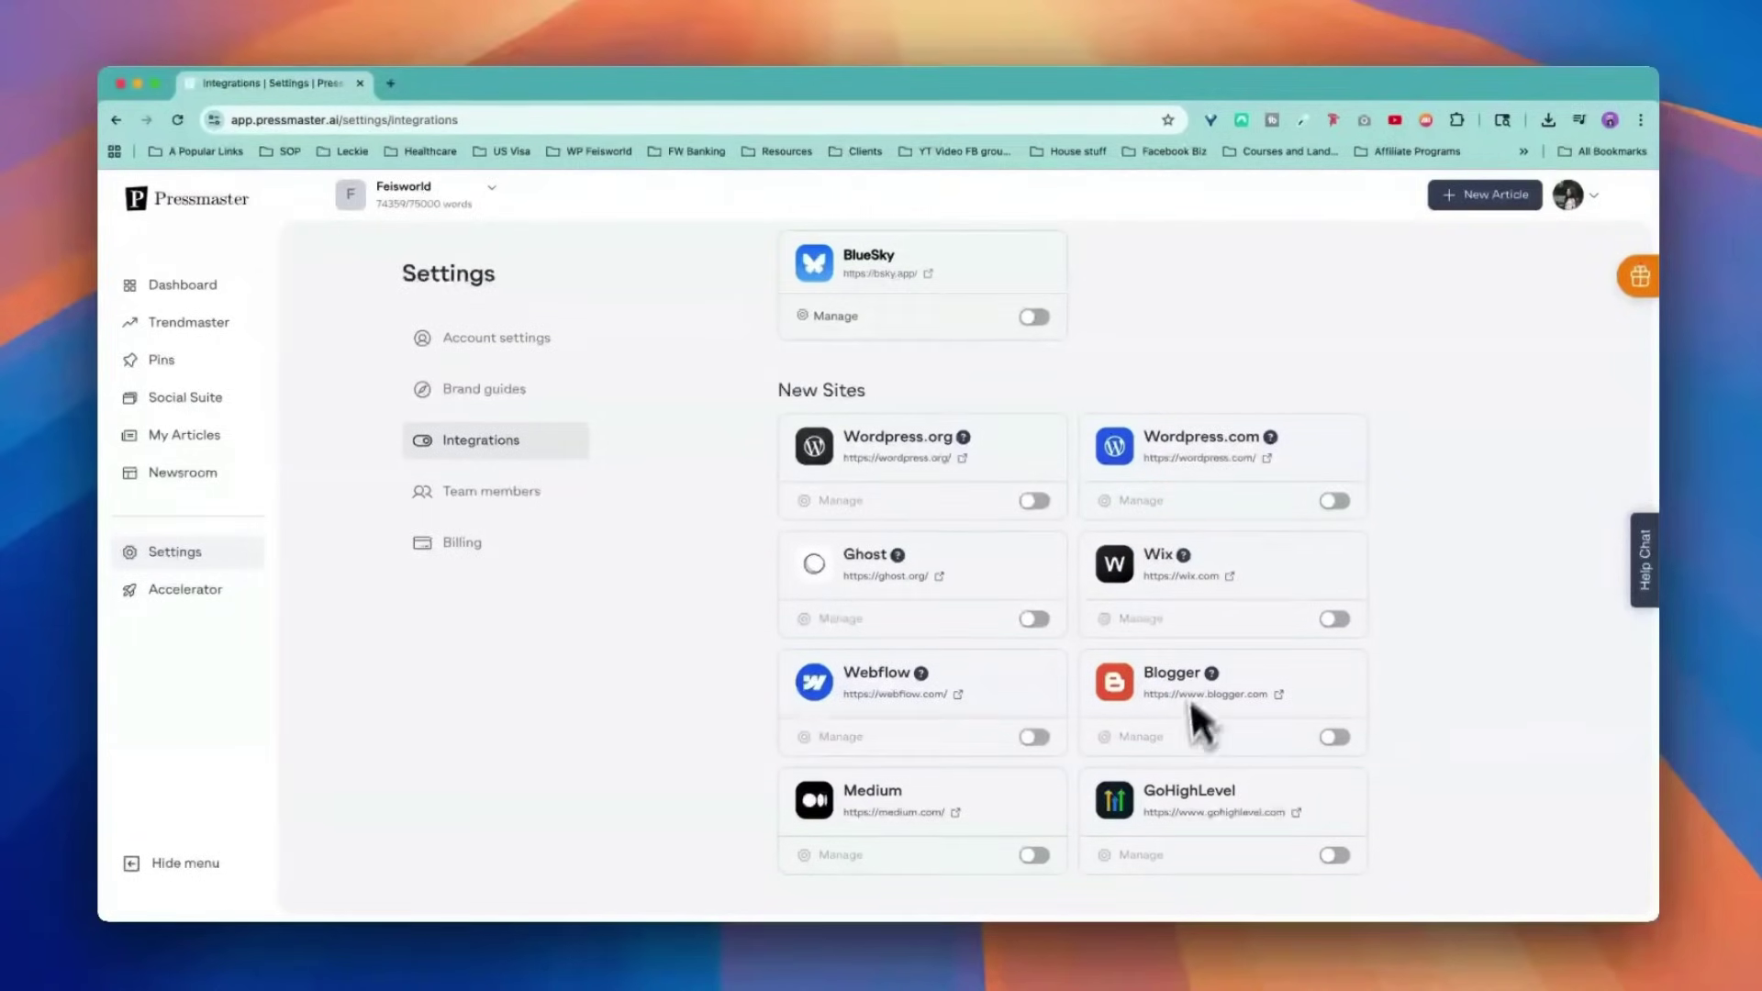
scroll(1385, 826, down, 1)
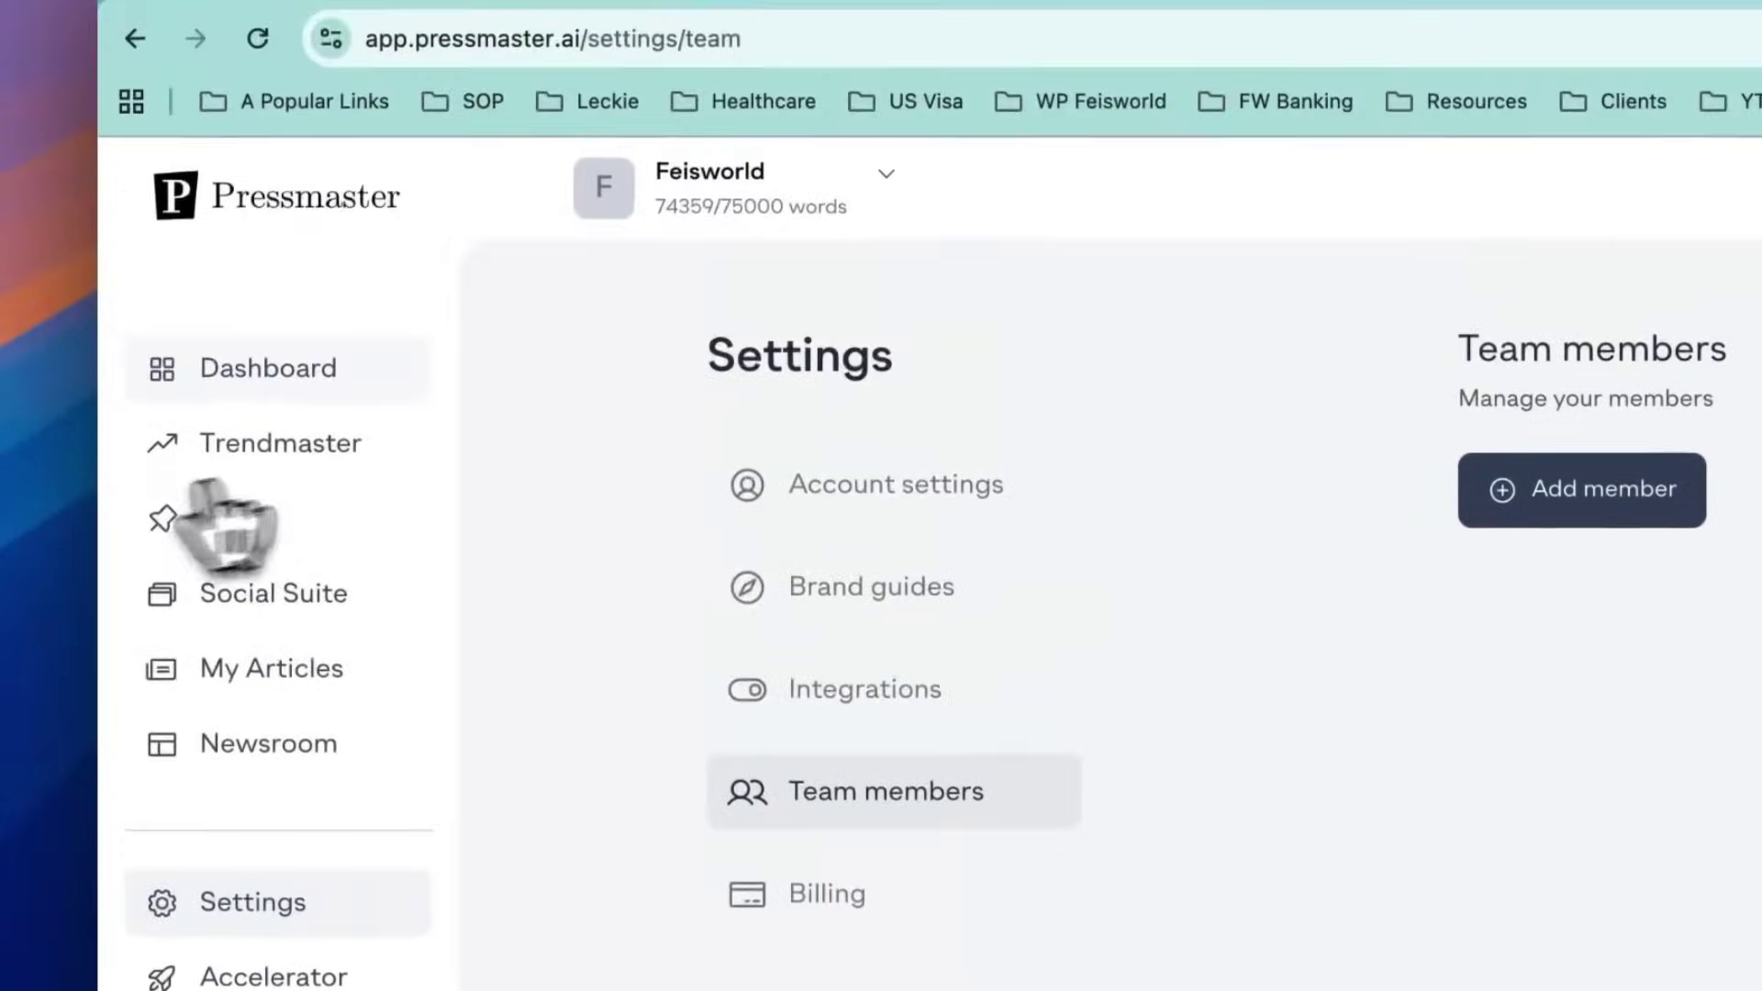
Show the Trendmaster list of trending news headlines.
click(220, 290)
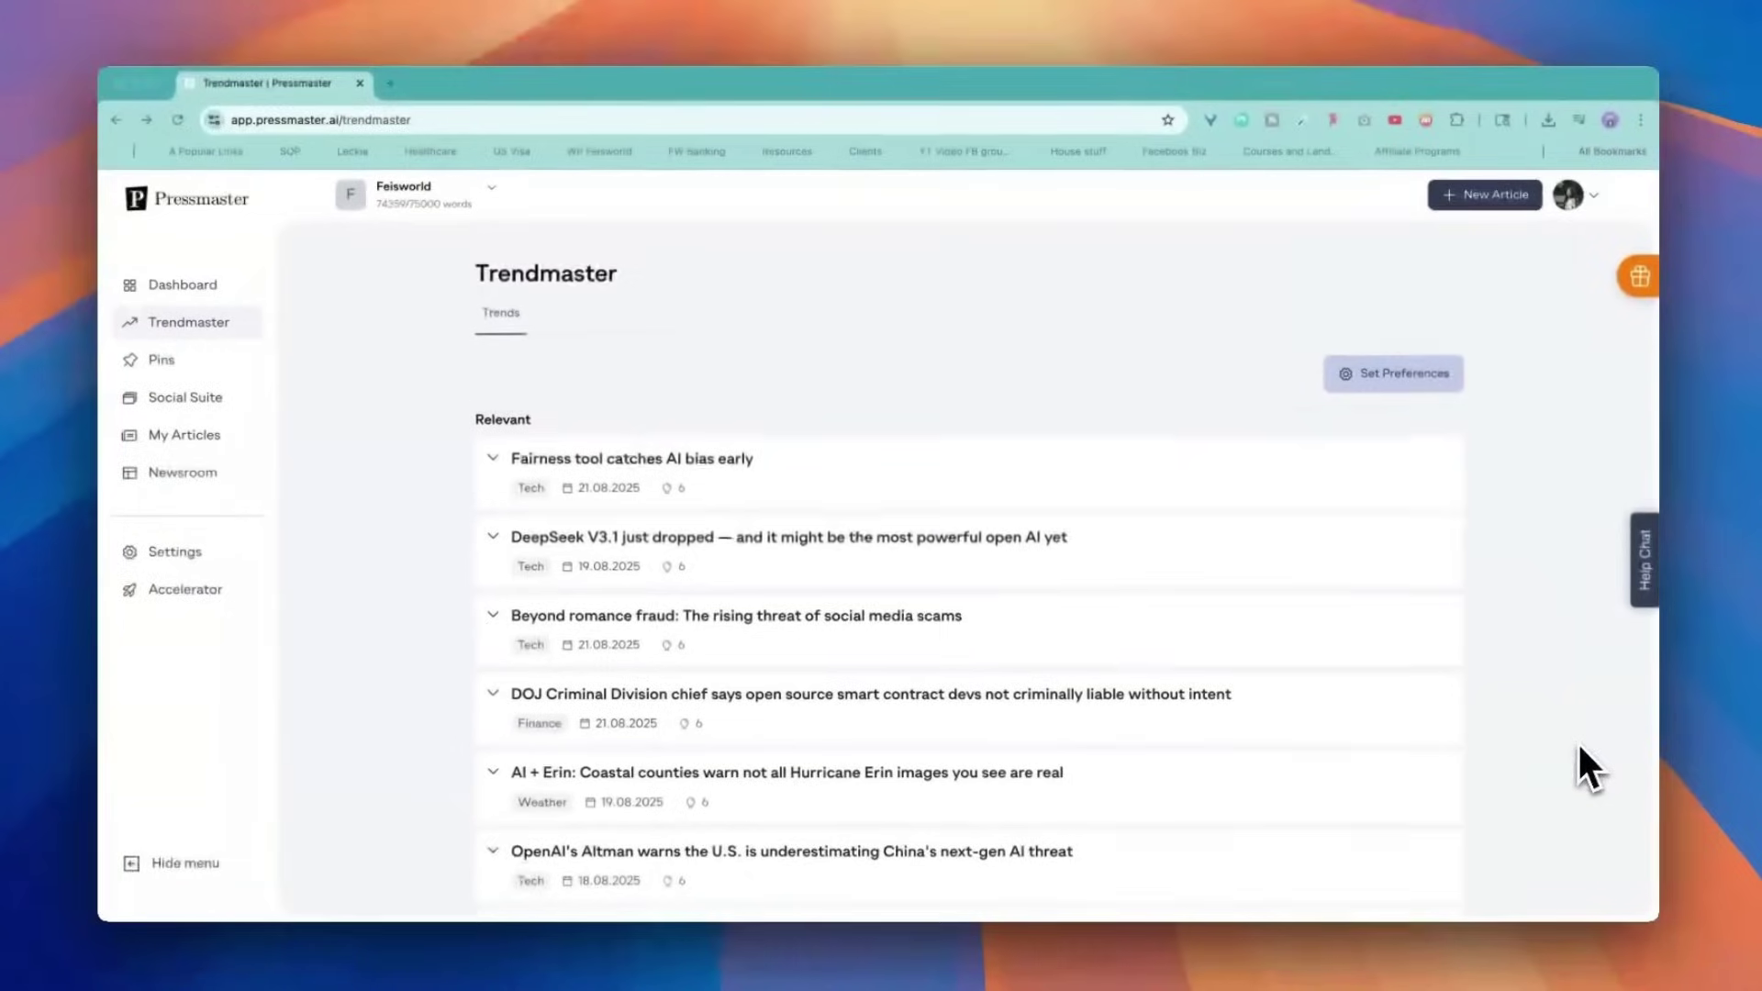
Expand the 'Fairness tool catches AI bias early' trend to read its summary and six content ideas.
scroll(1499, 567, down, 1)
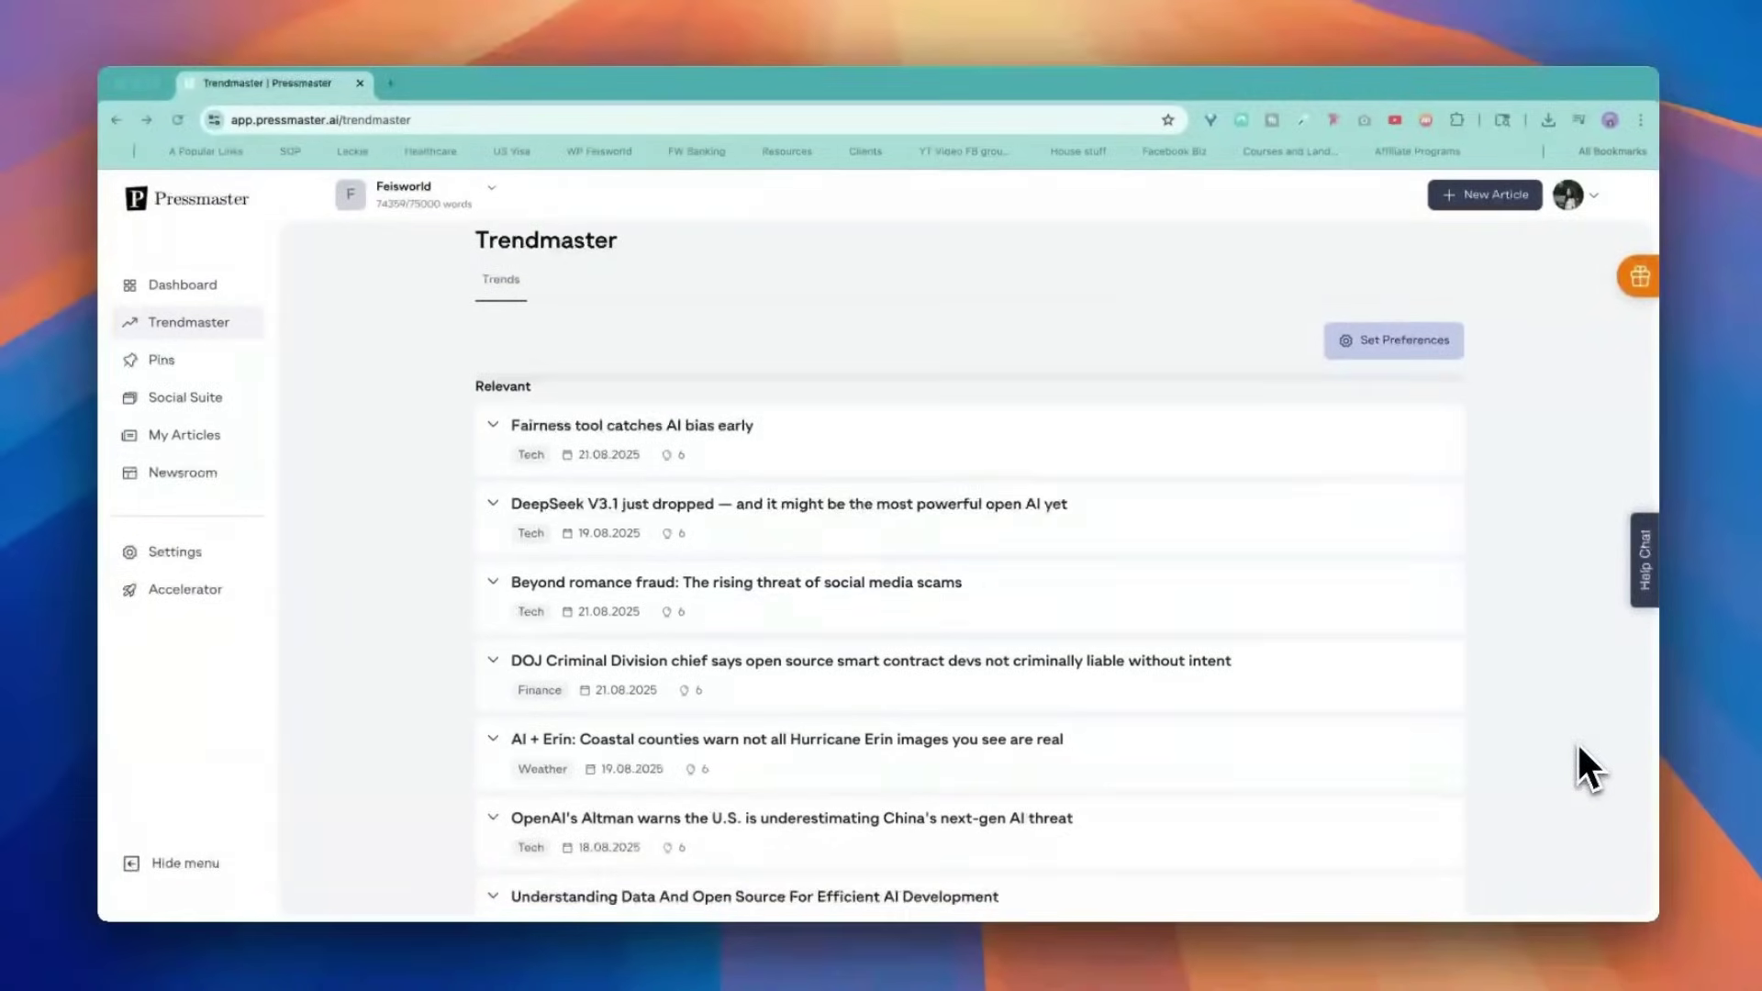
scroll(518, 365, down, 2)
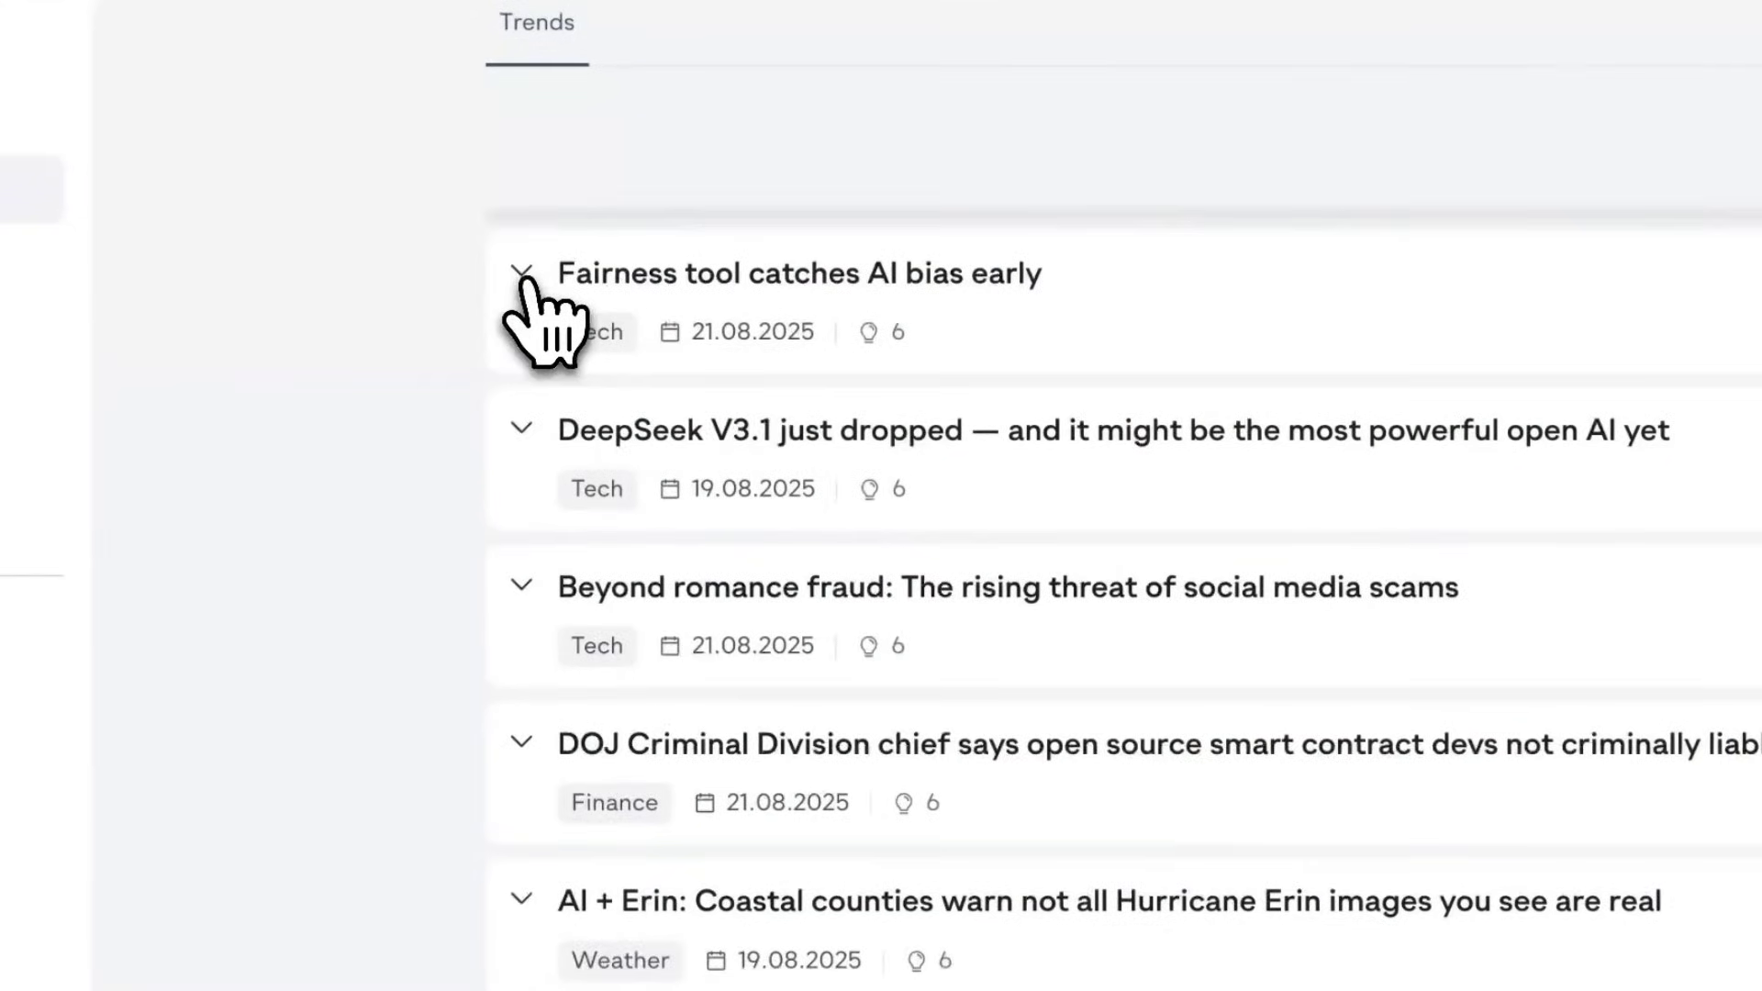
click(522, 273)
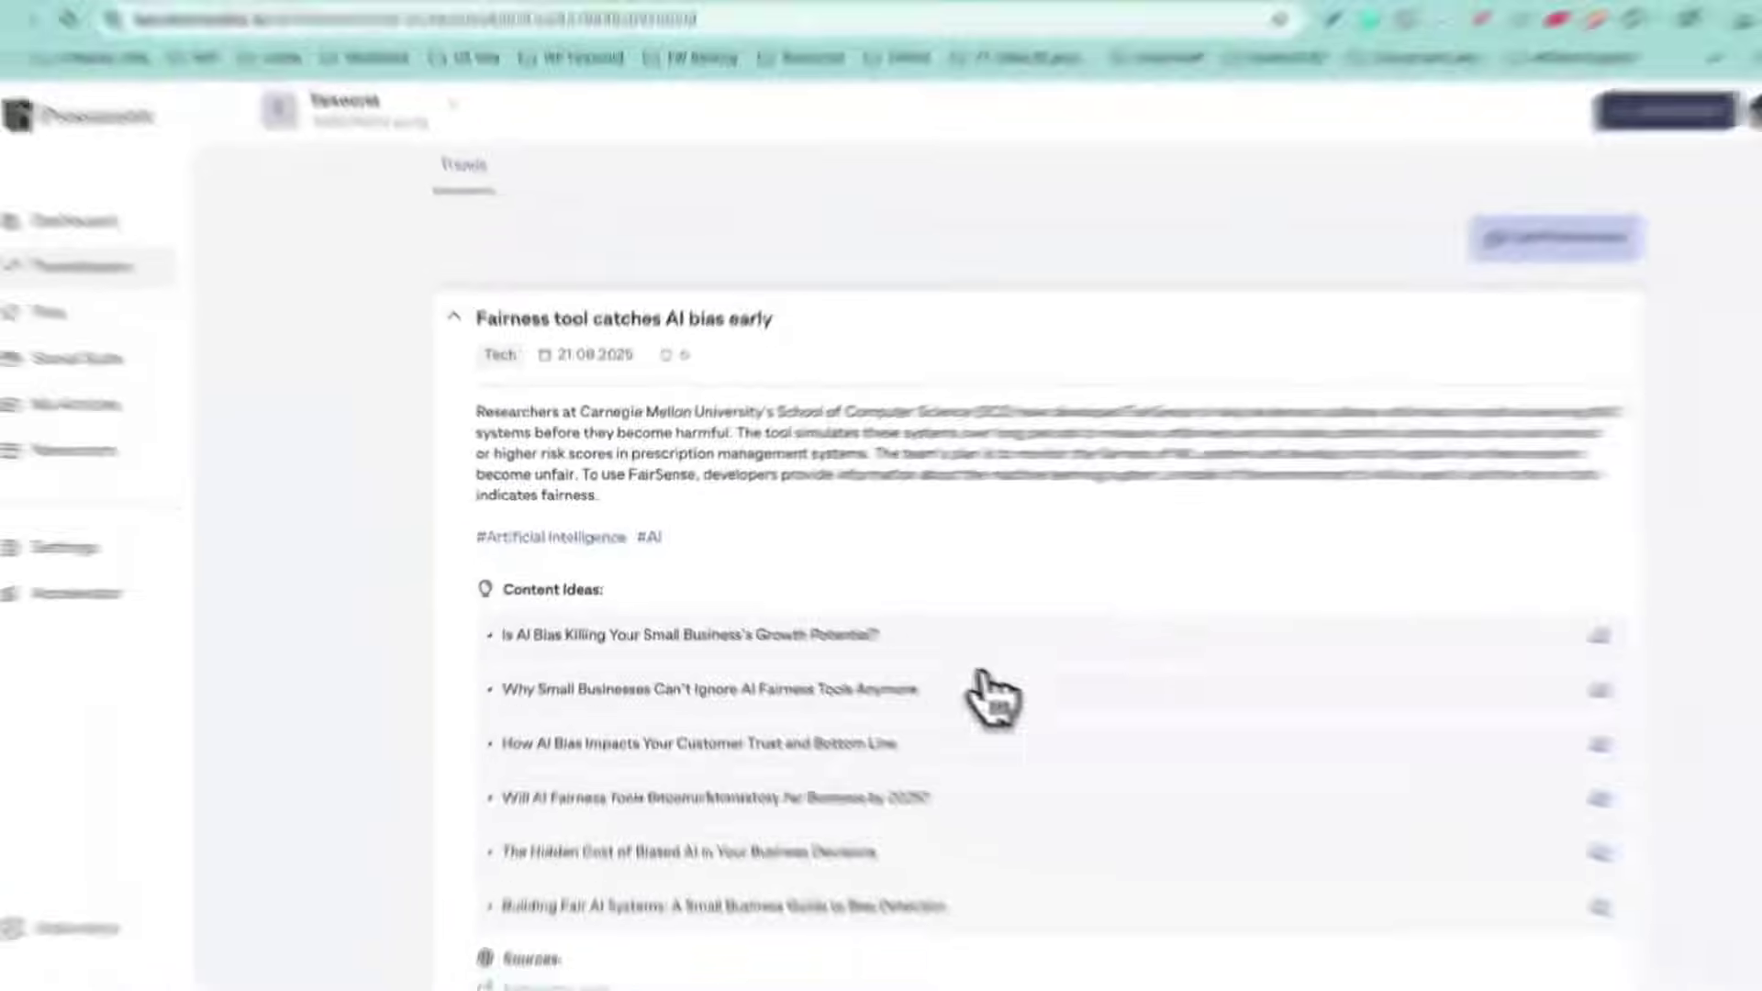
scroll(946, 687, down, 3)
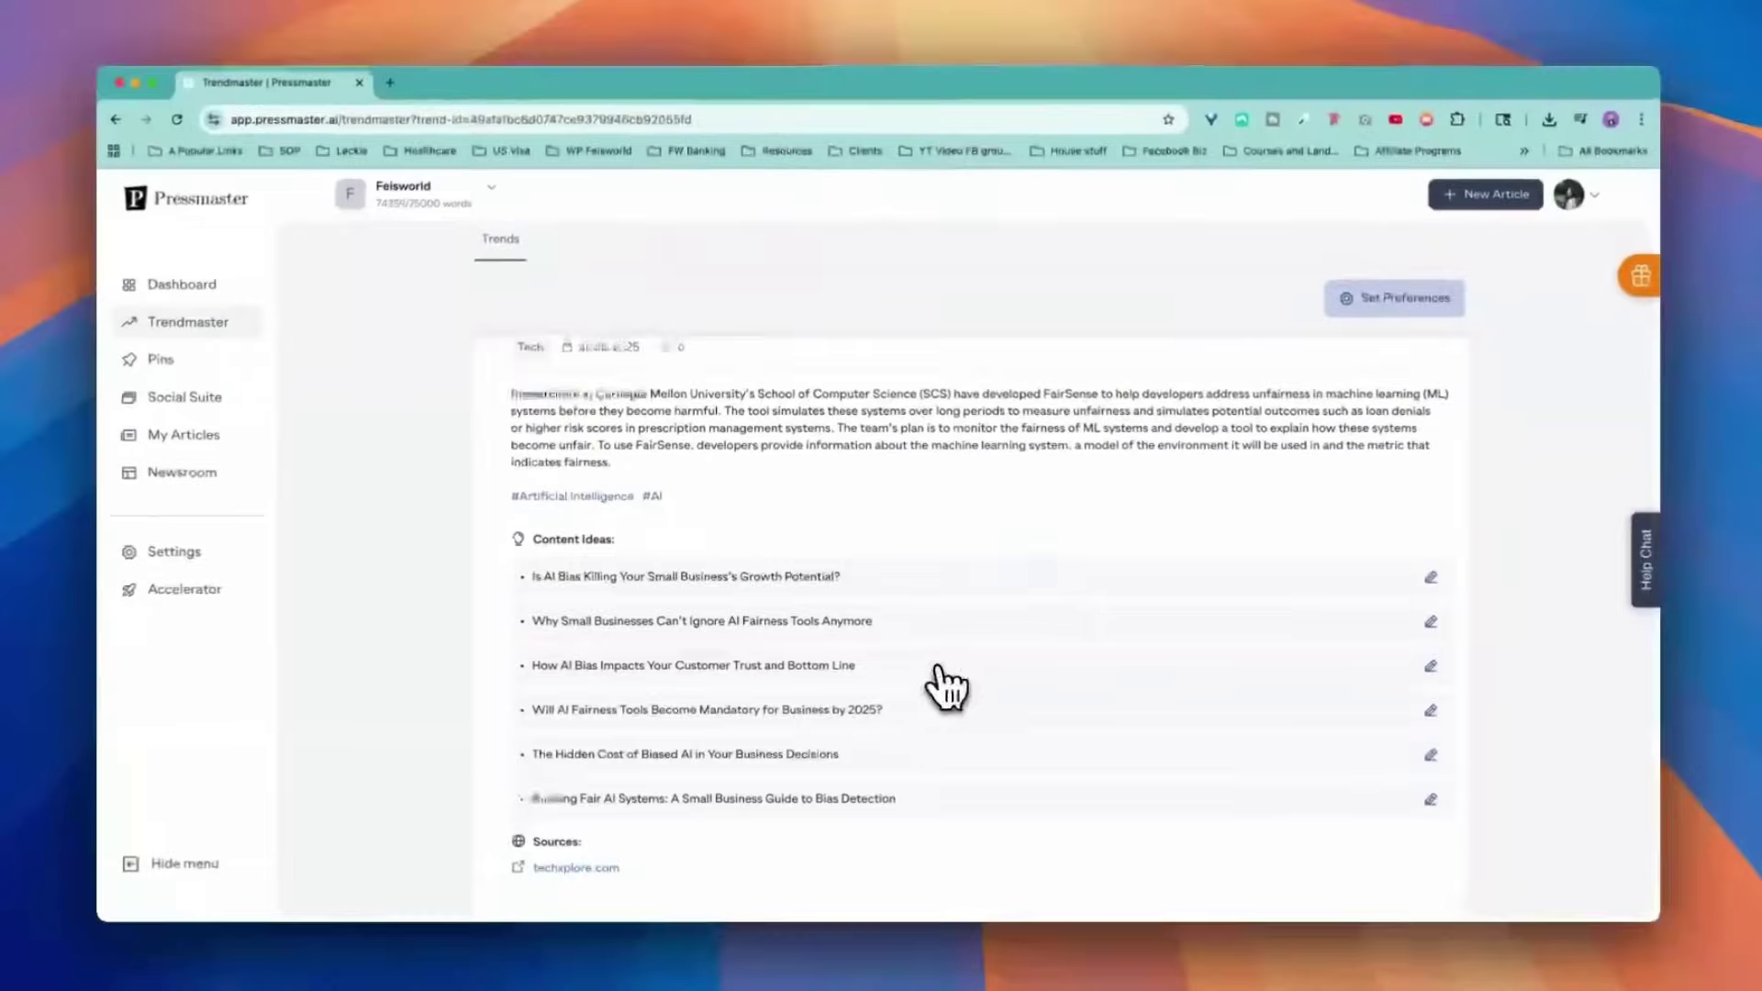
scroll(945, 686, up, 3)
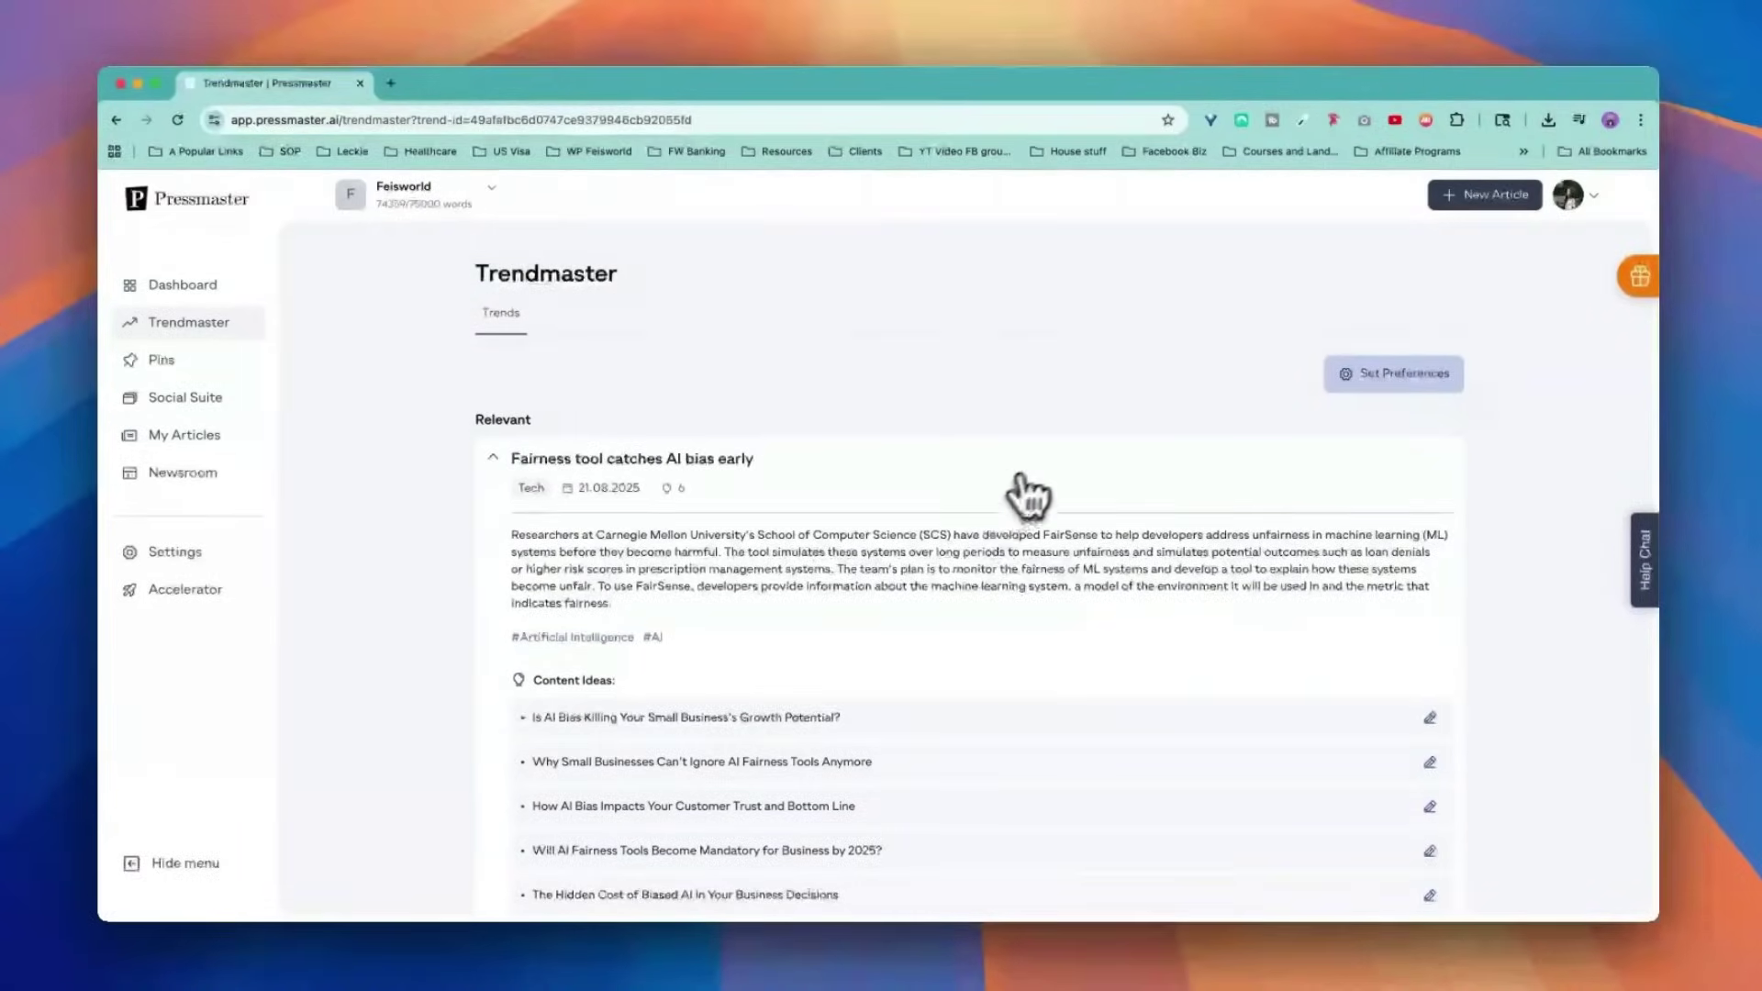
scroll(1019, 716, down, 2)
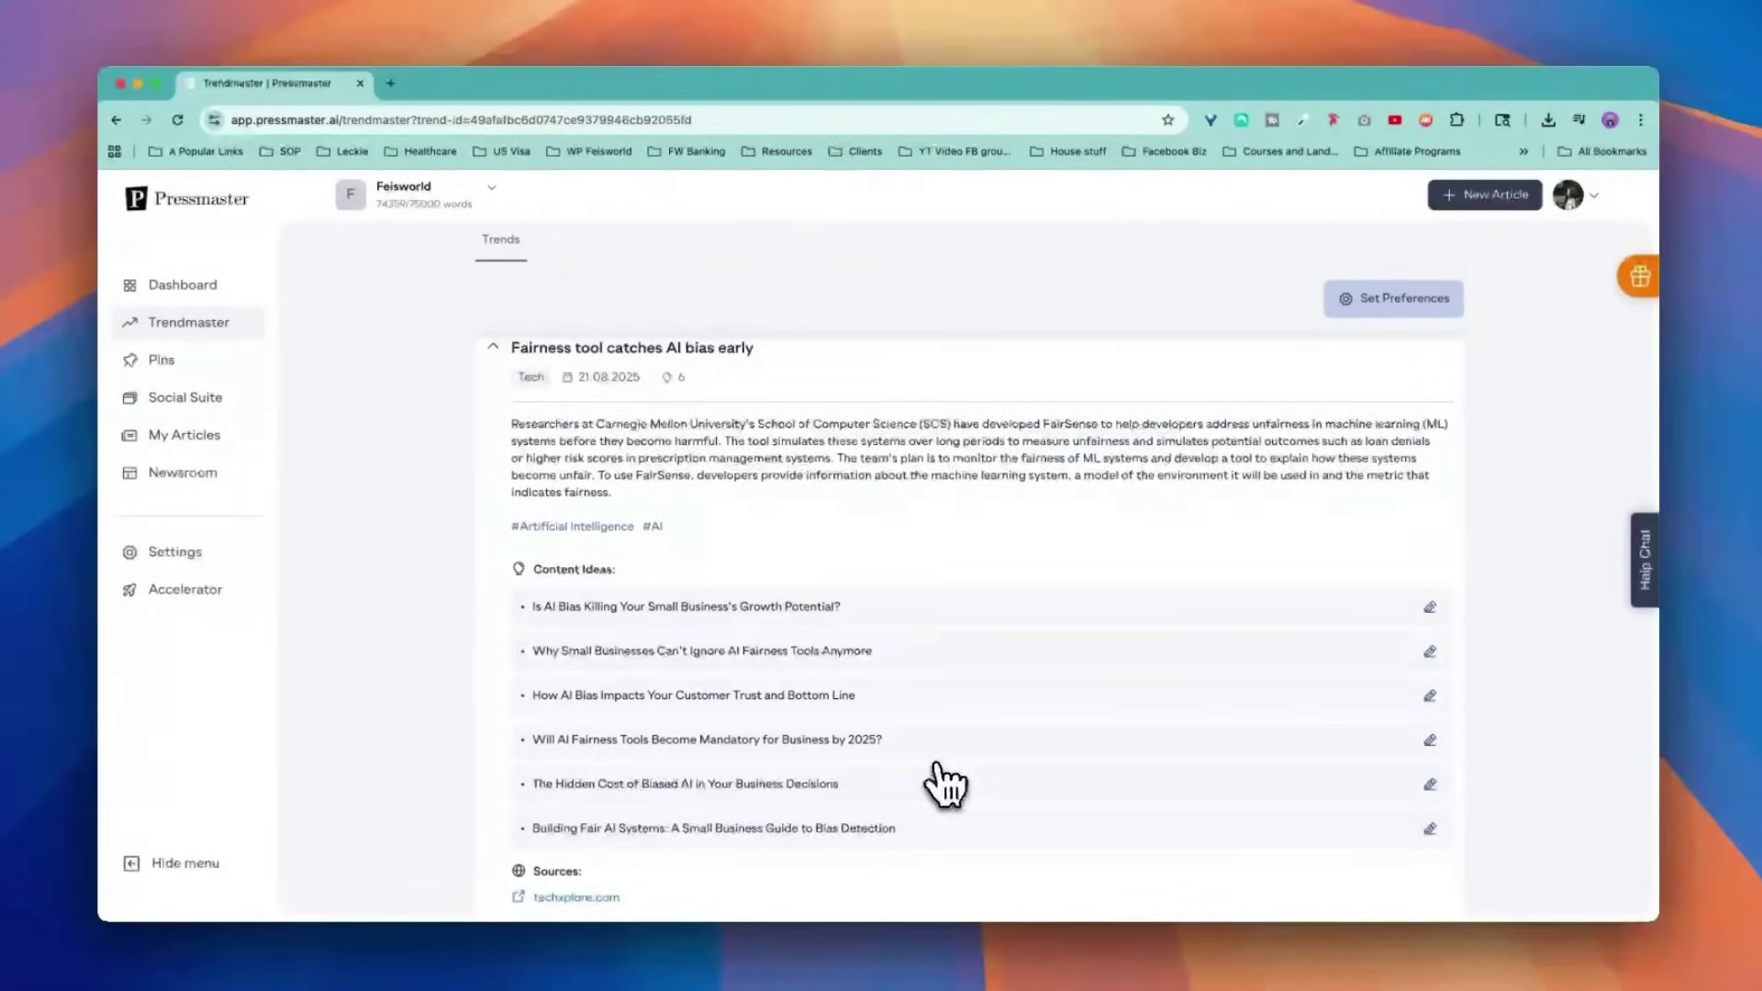
scroll(732, 575, down, 1)
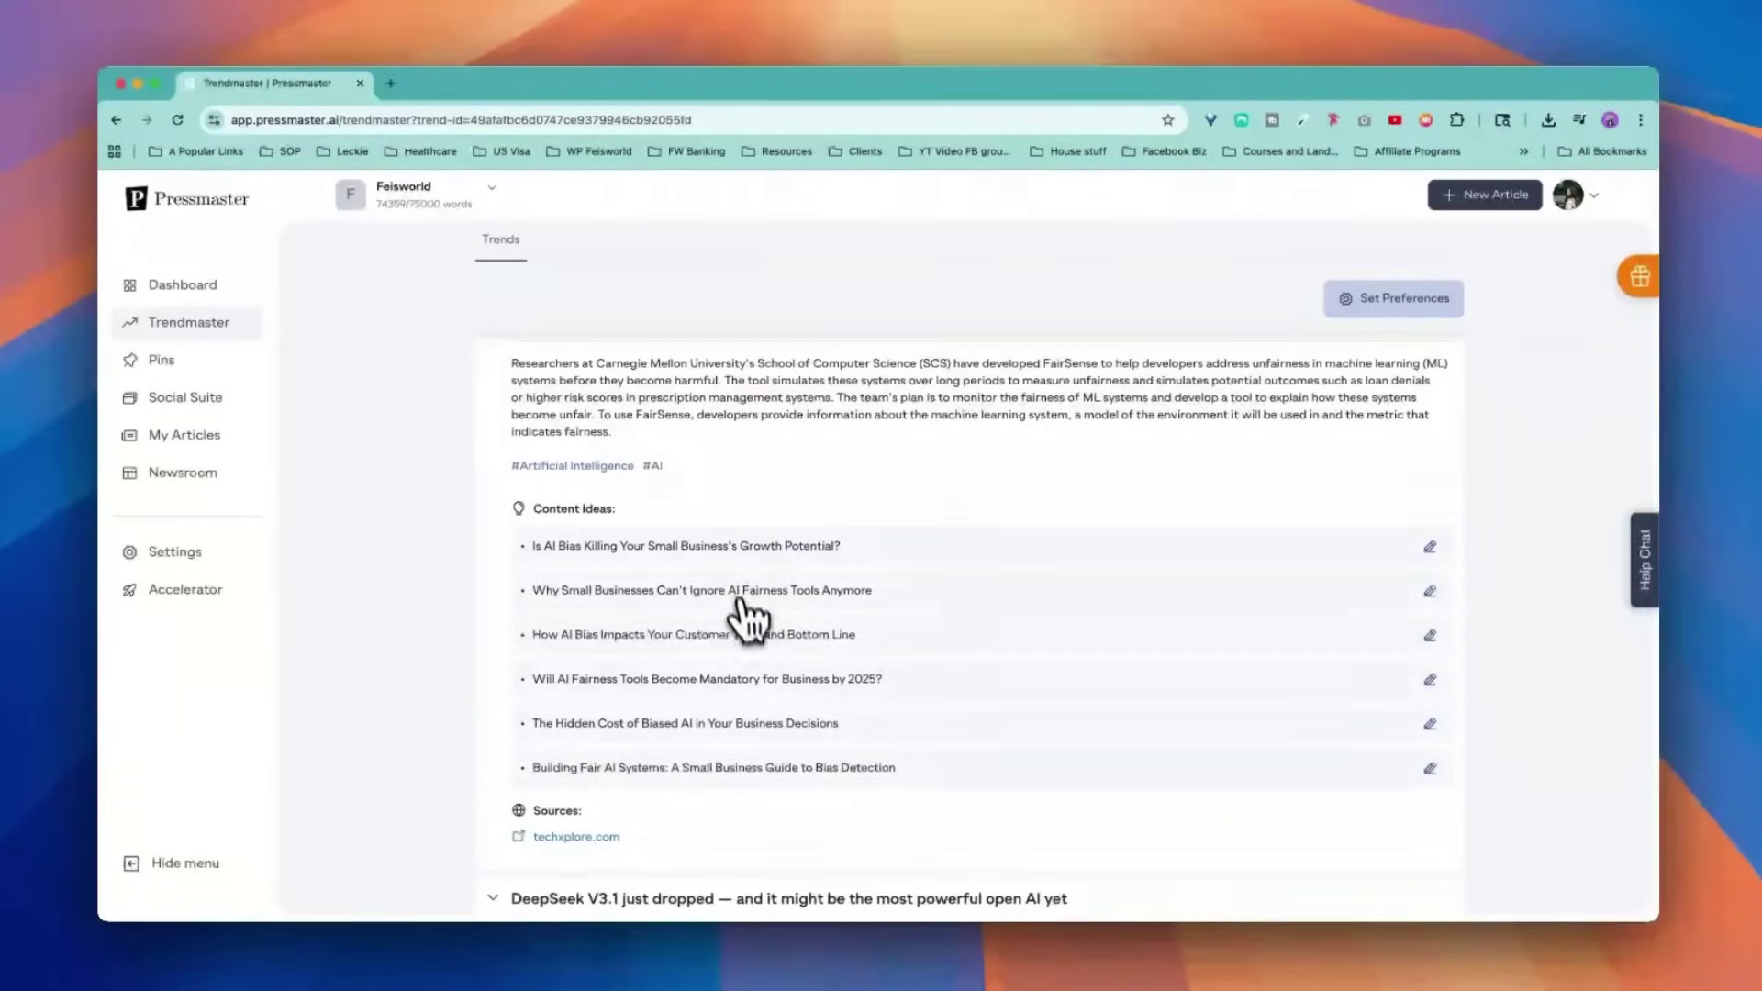
Browse the remaining trends, then return to the Dashboard.
scroll(684, 602, down, 1)
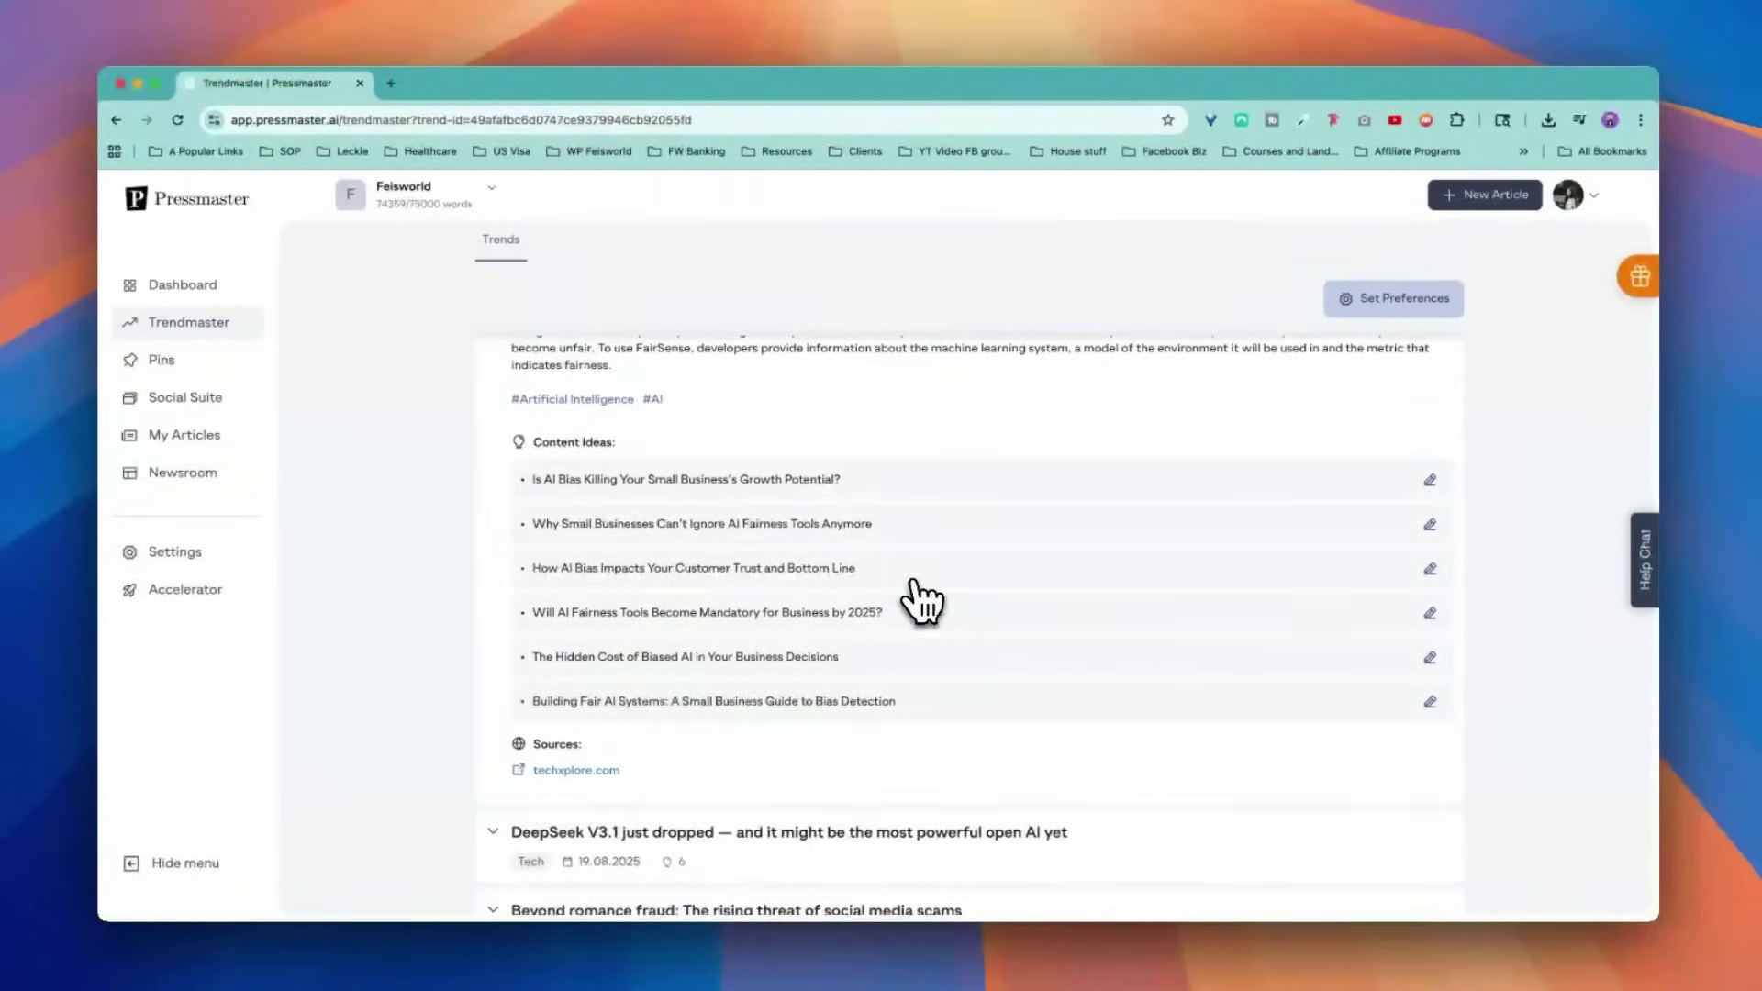
scroll(982, 758, down, 3)
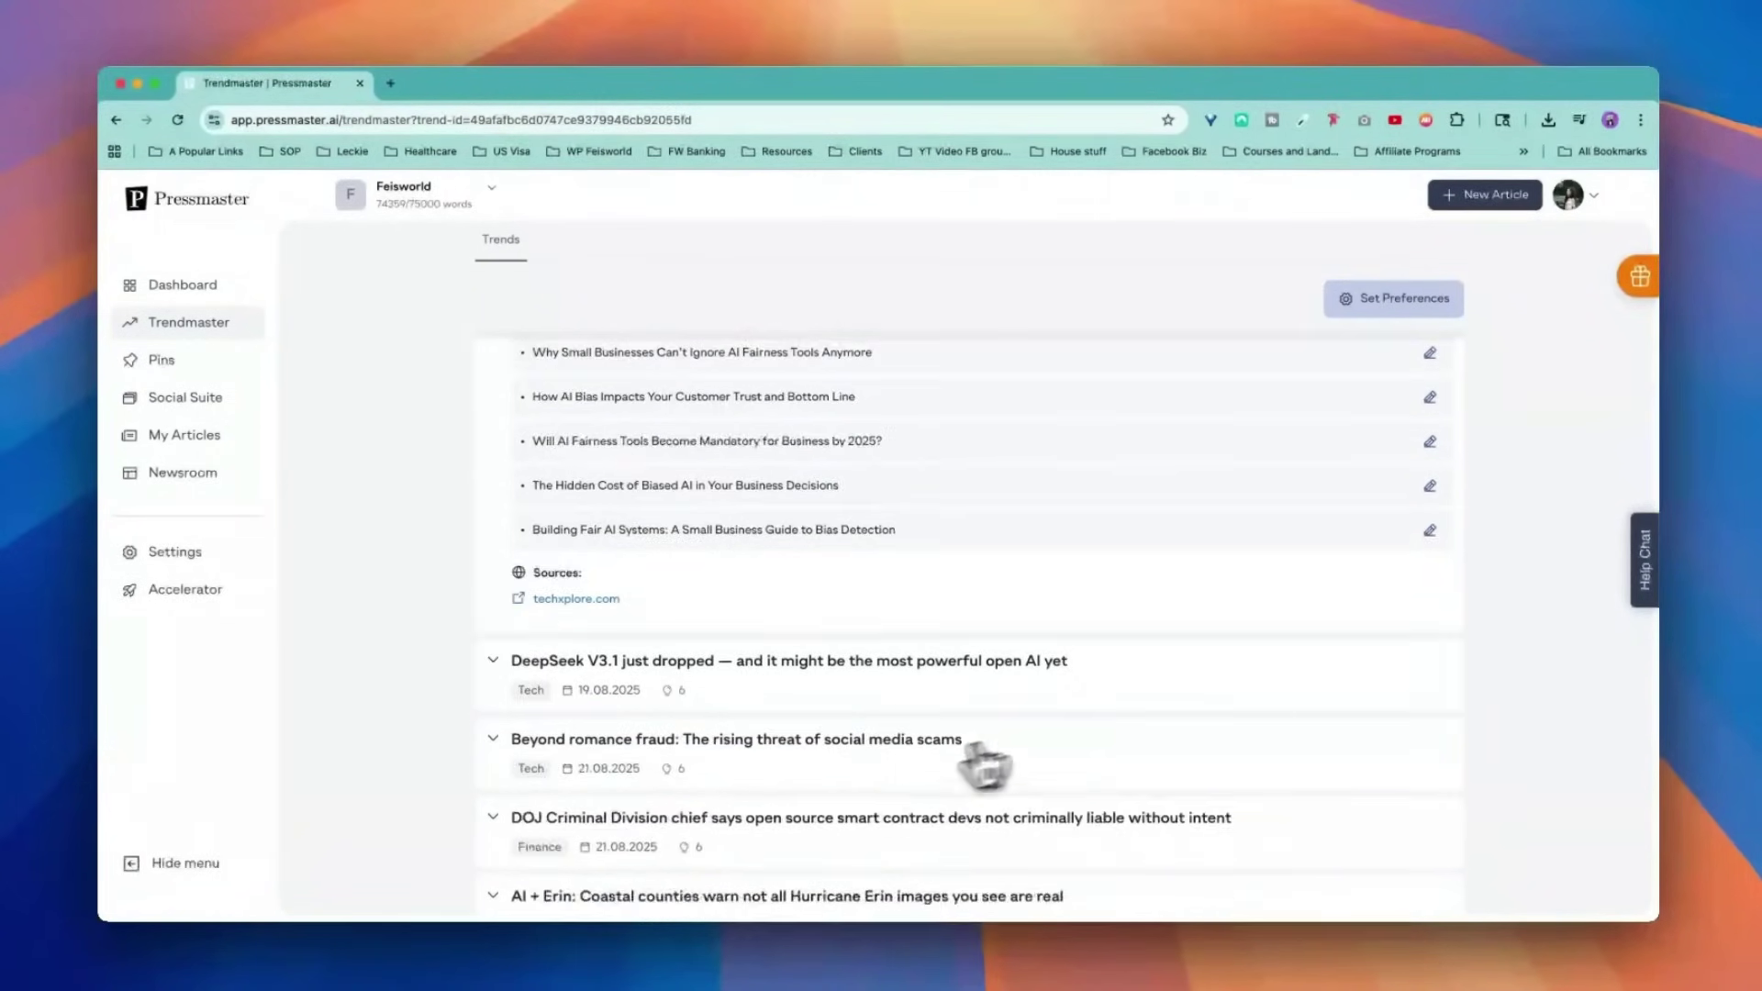
scroll(735, 795, down, 8)
scroll(900, 763, down, 3)
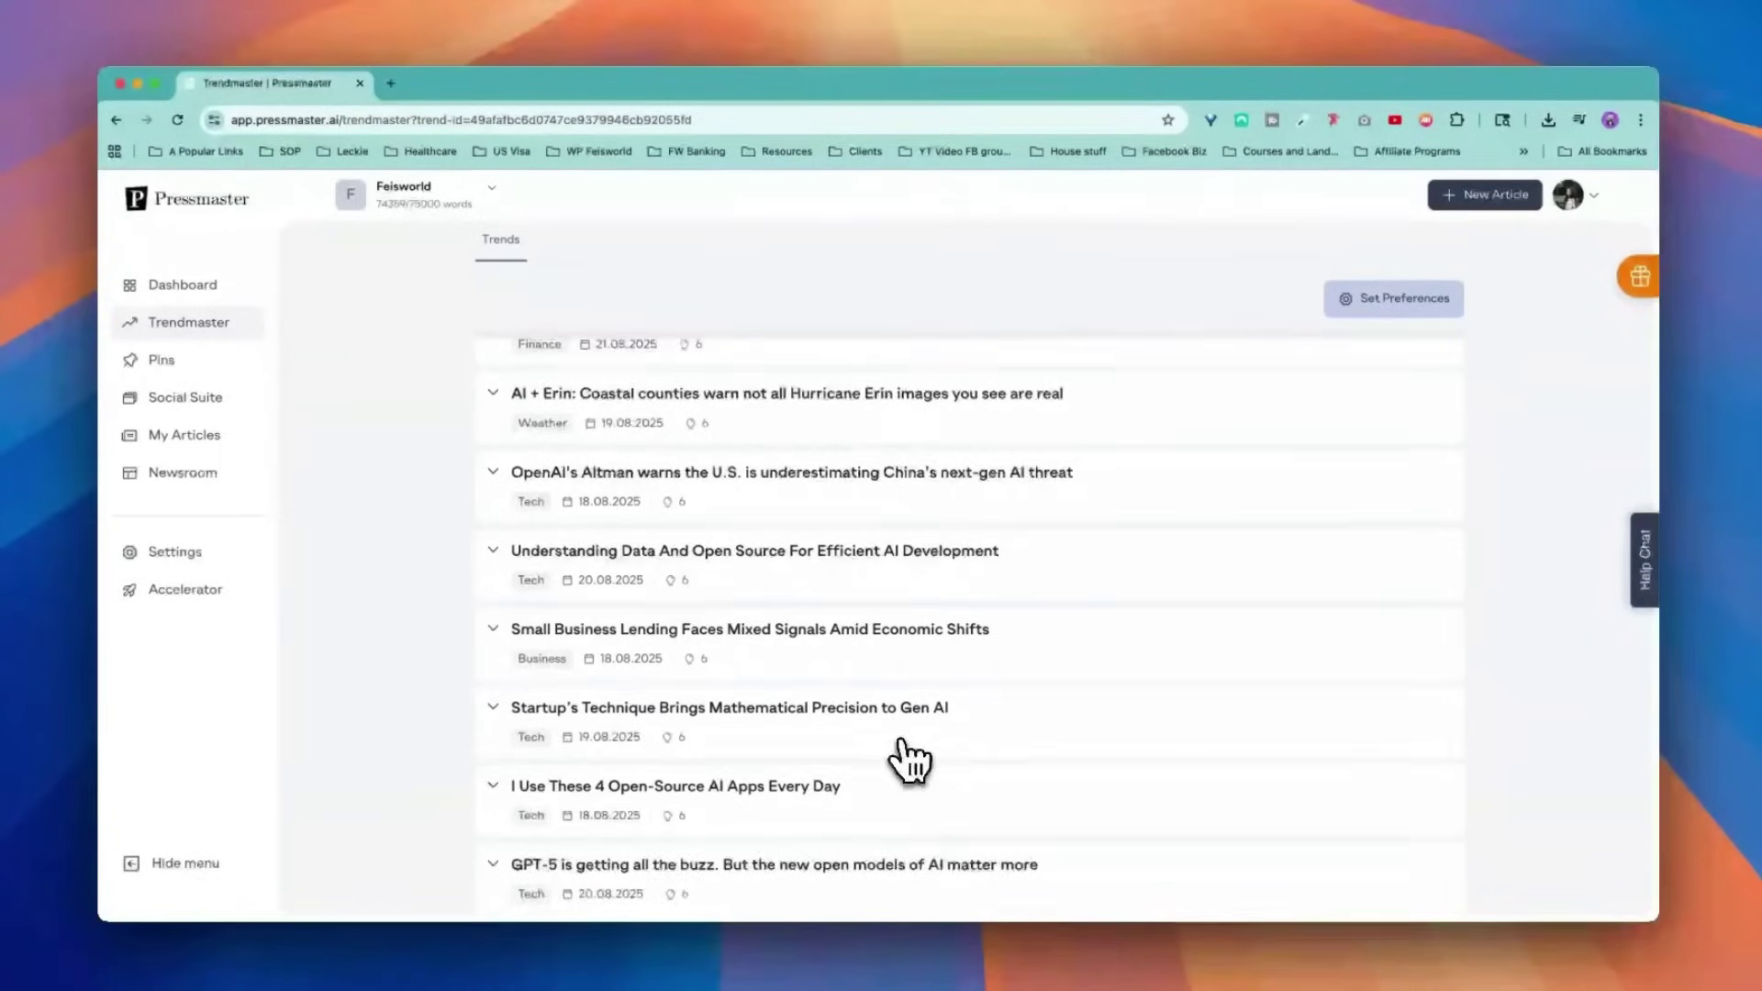
scroll(909, 760, up, 15)
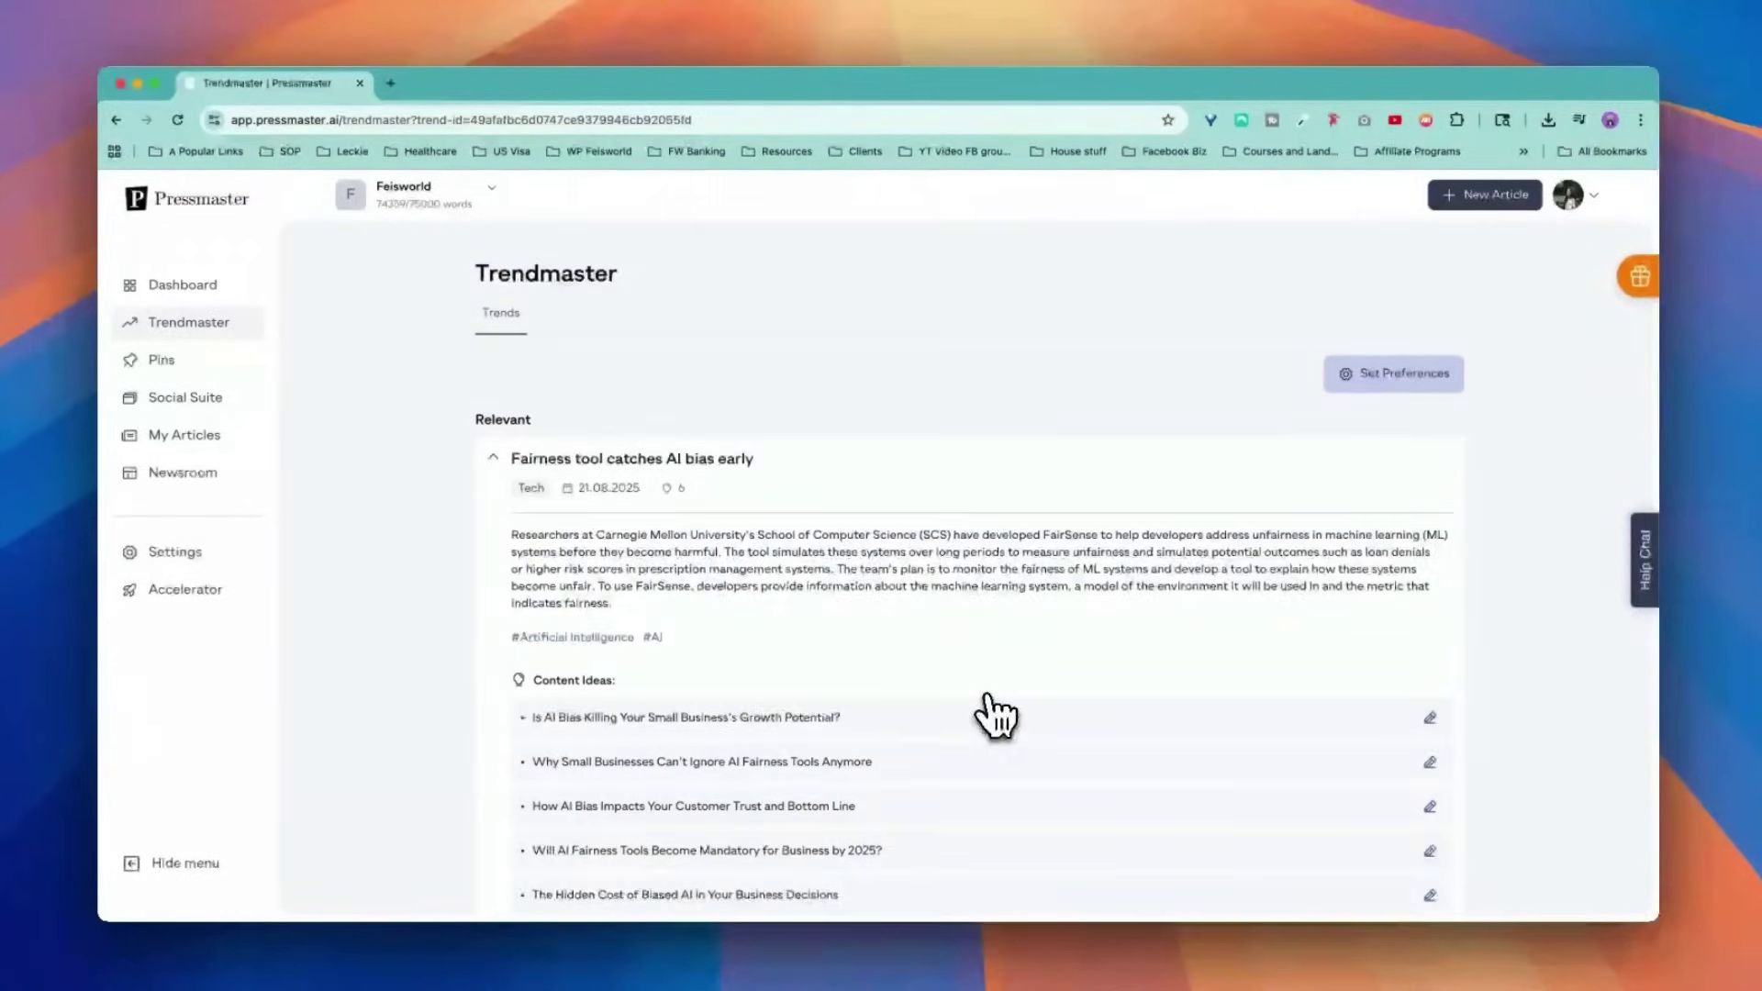
scroll(986, 720, down, 6)
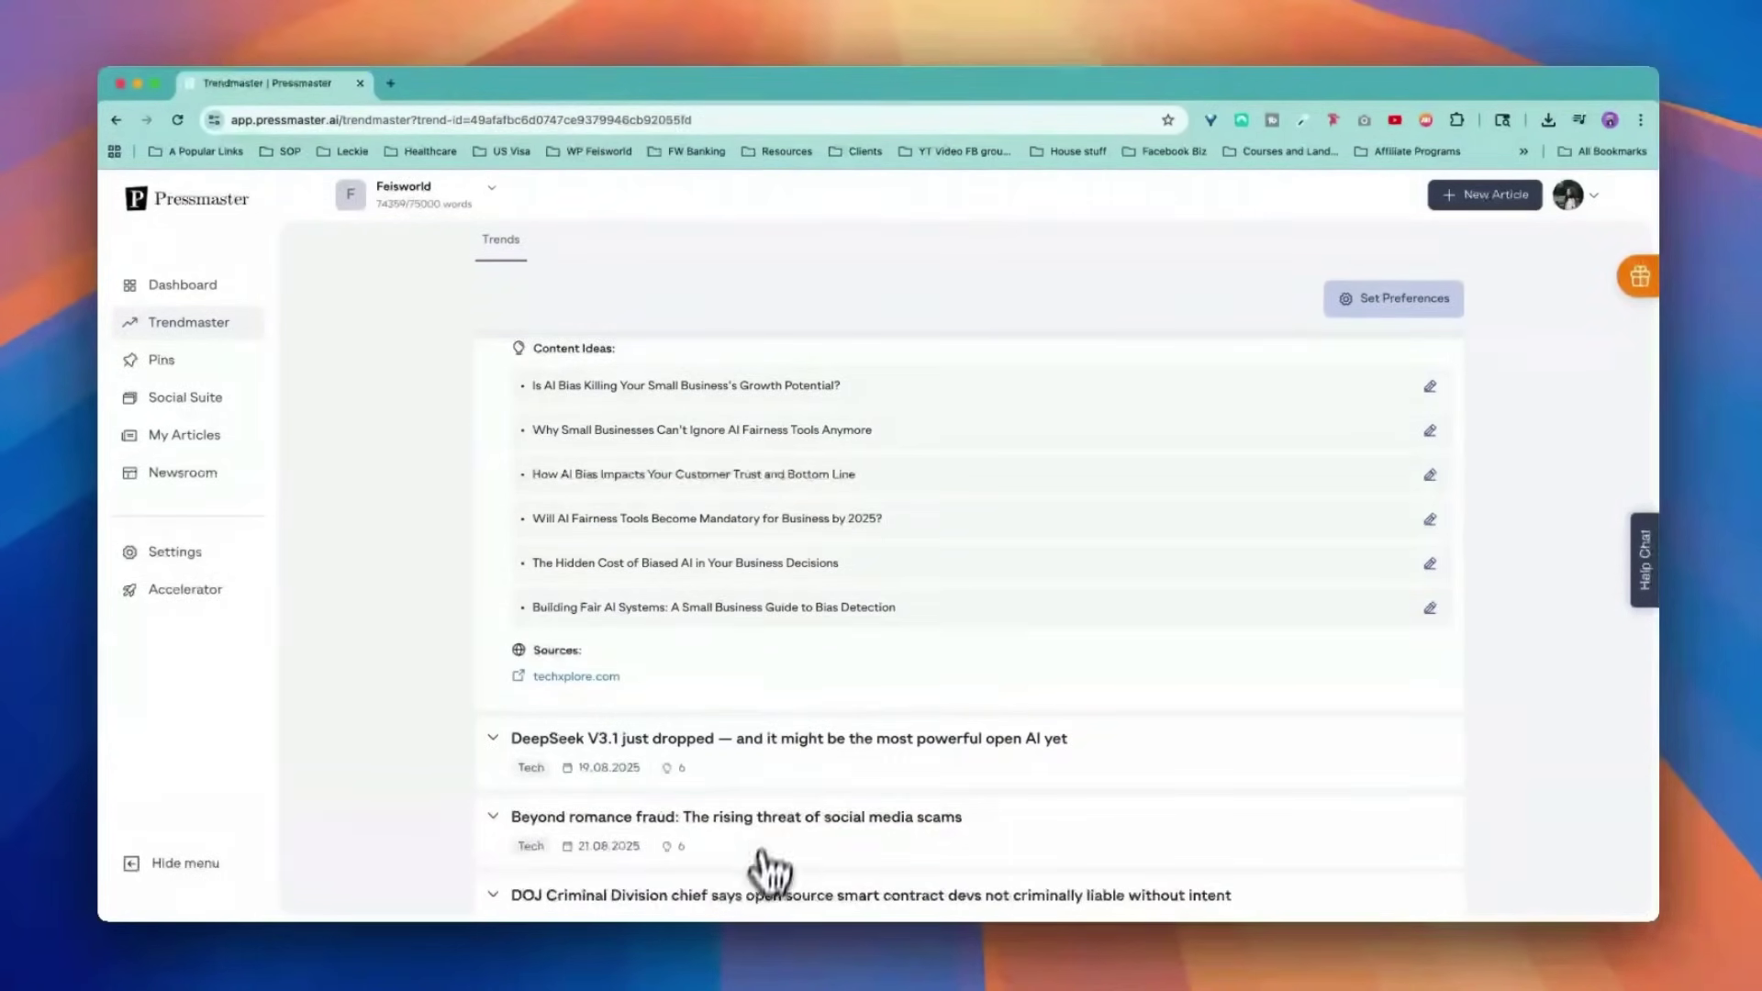
click(183, 284)
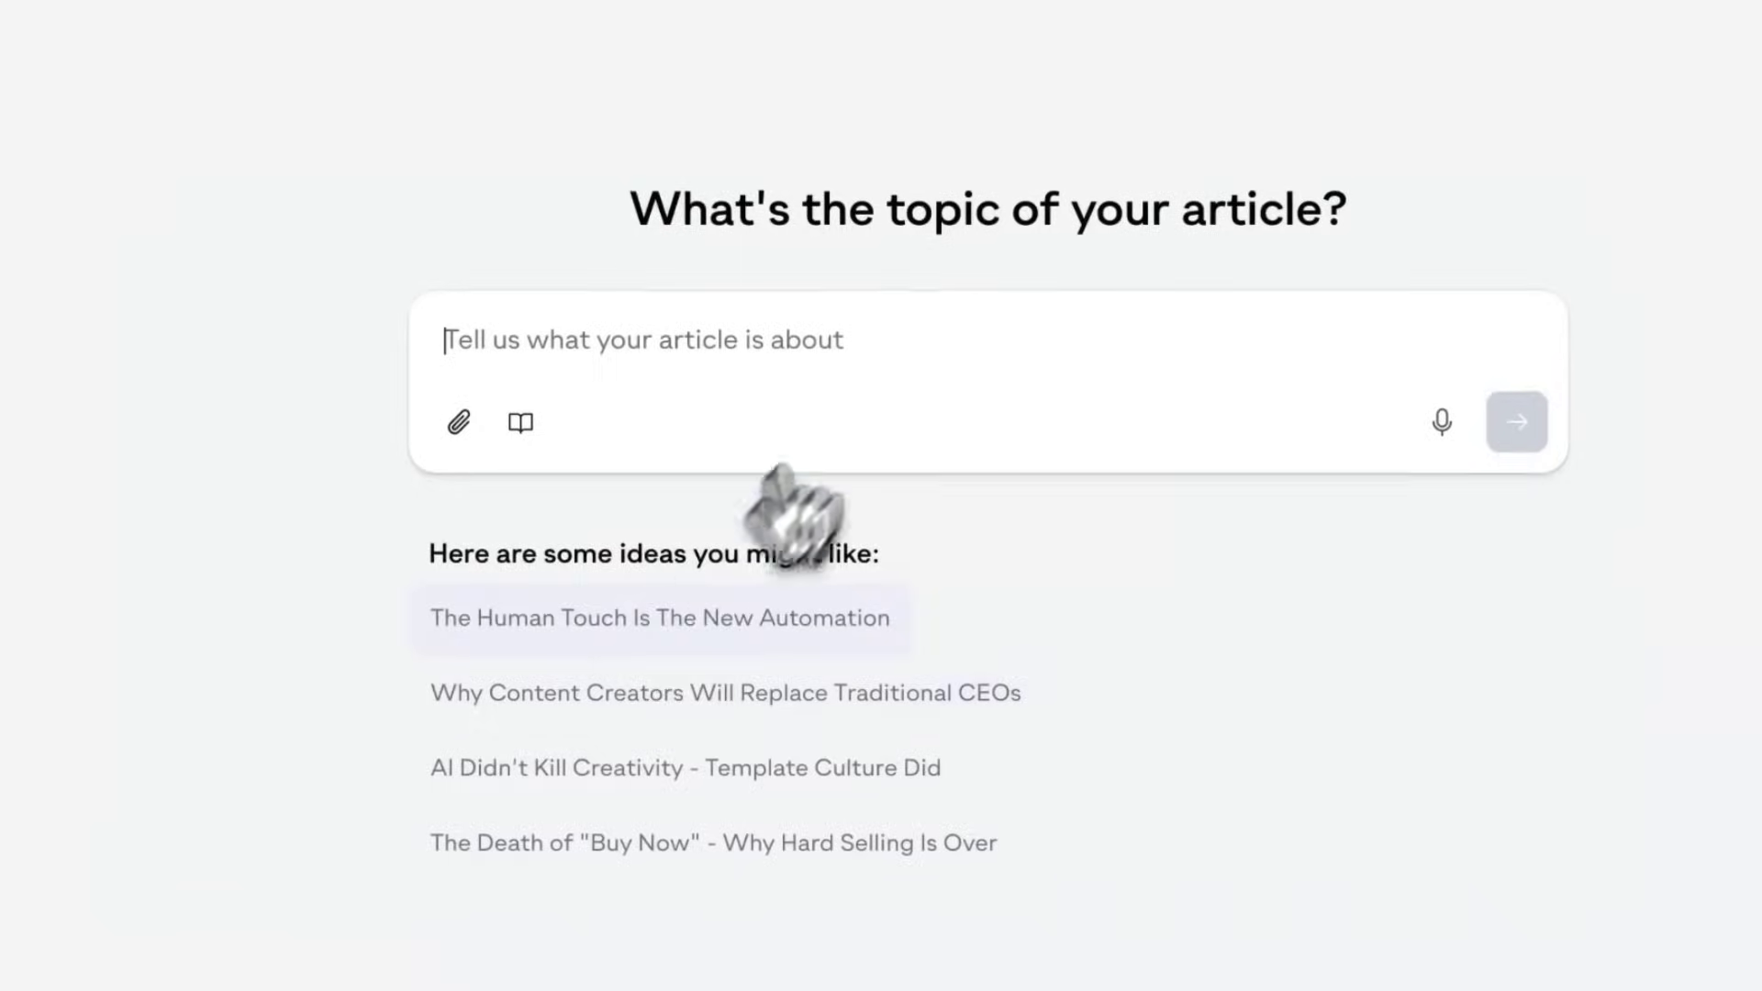
Start a new article on the suggested topic 'The Human Touch Is The New Automation'.
click(771, 642)
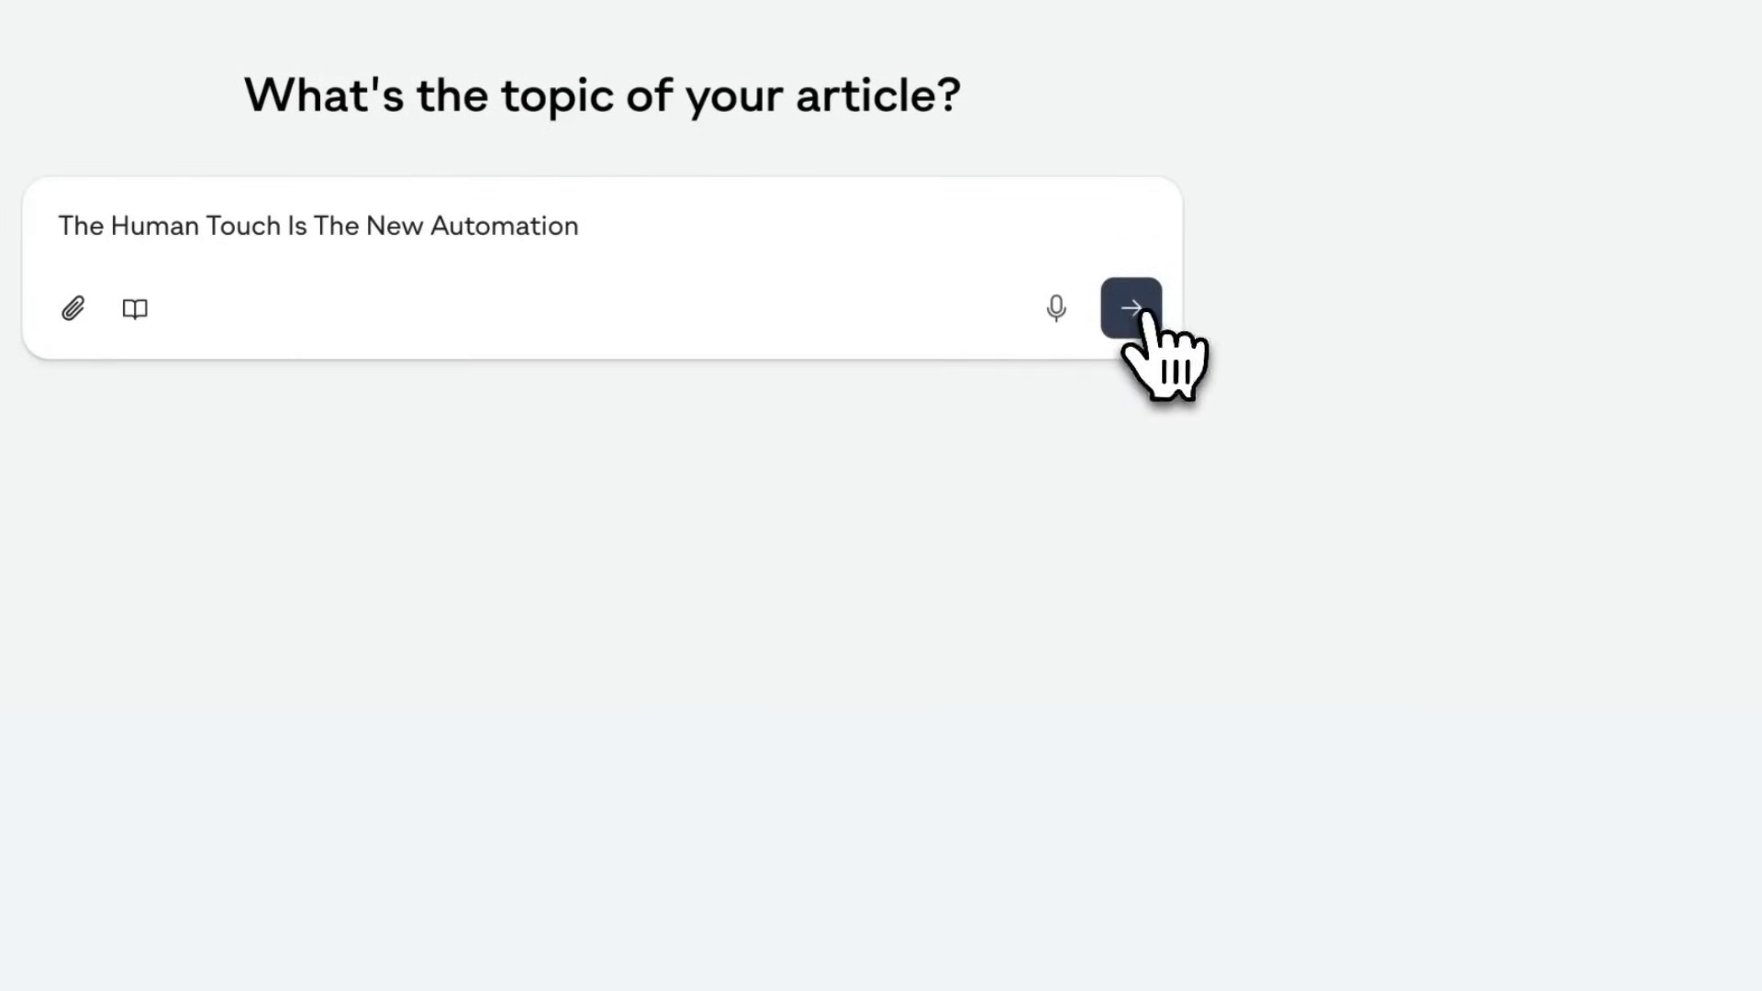
click(1131, 310)
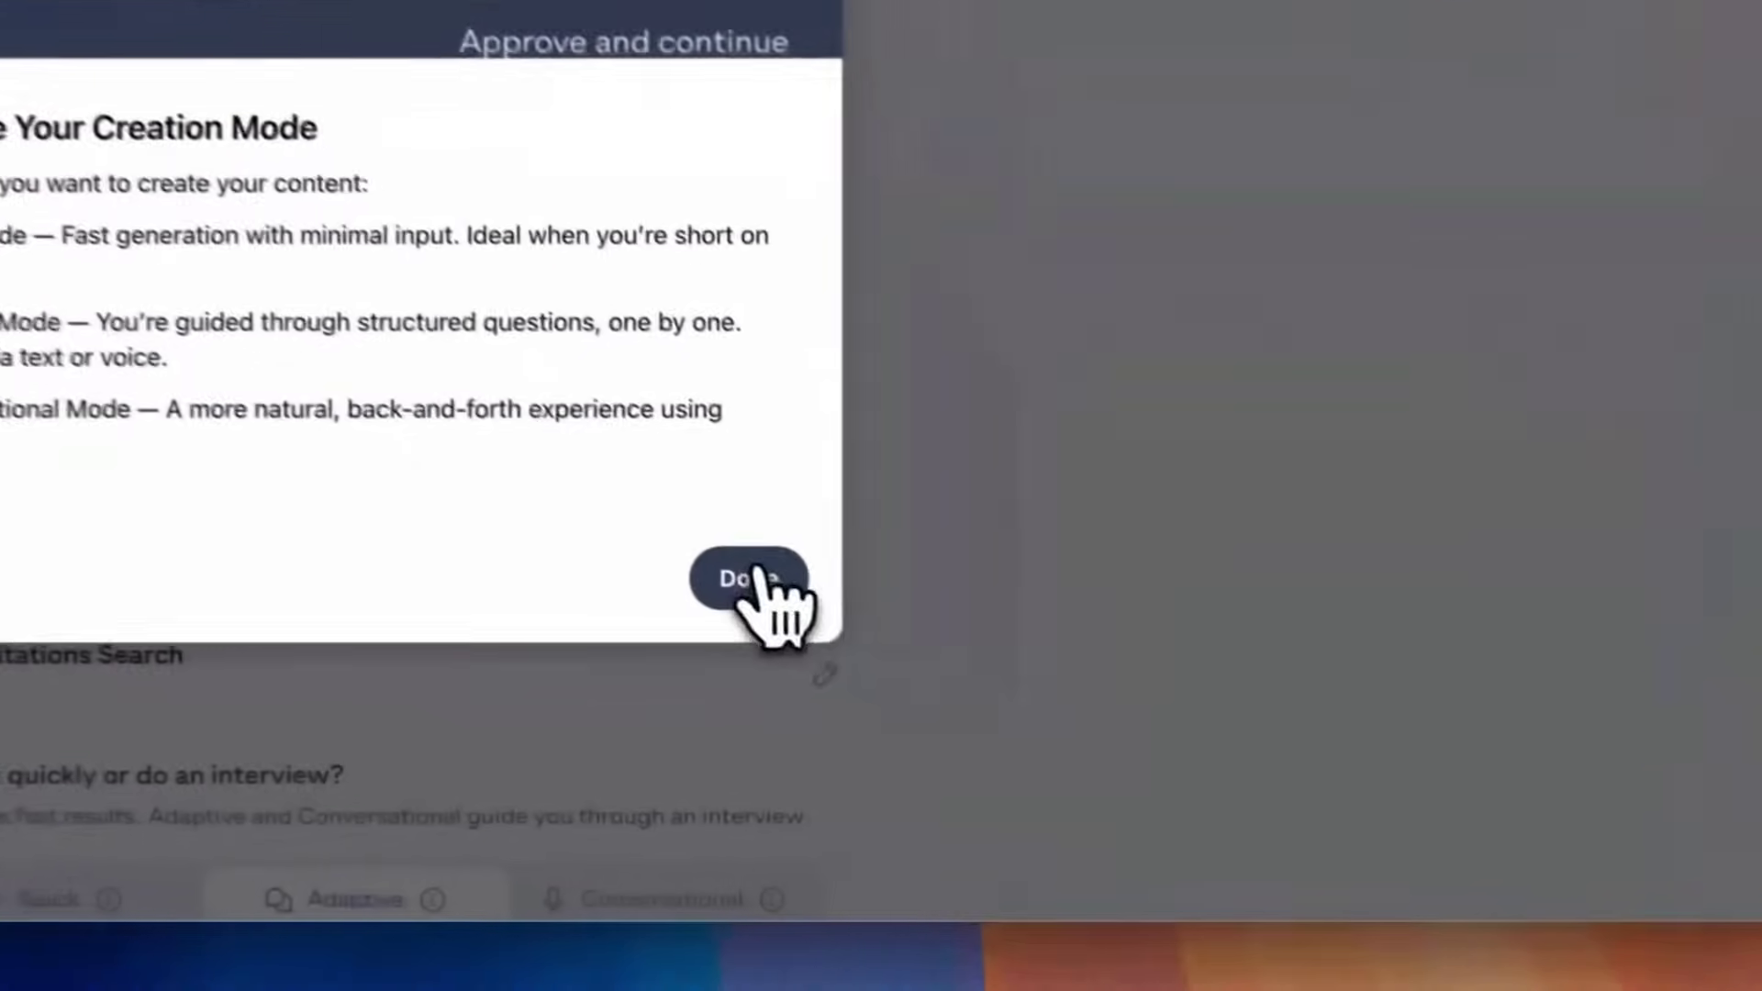
Set content focus to Create a How-To/Tutorial and length to Standard, keeping Investigative tone.
click(1088, 746)
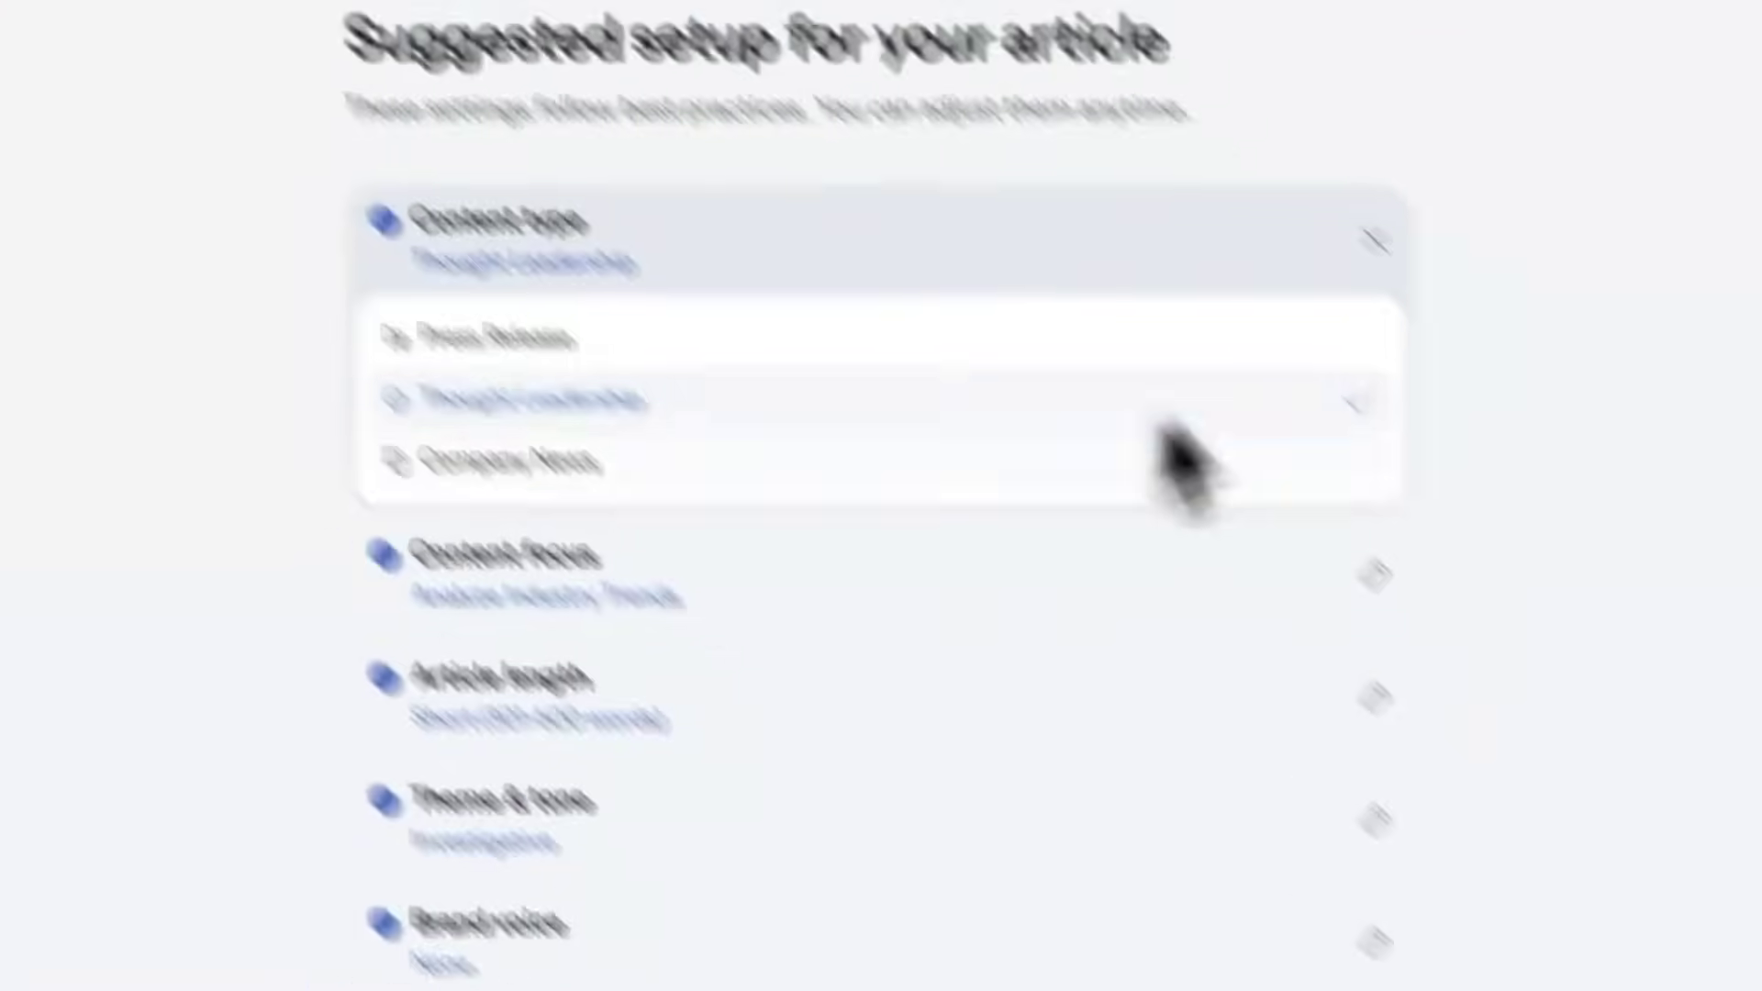
click(827, 372)
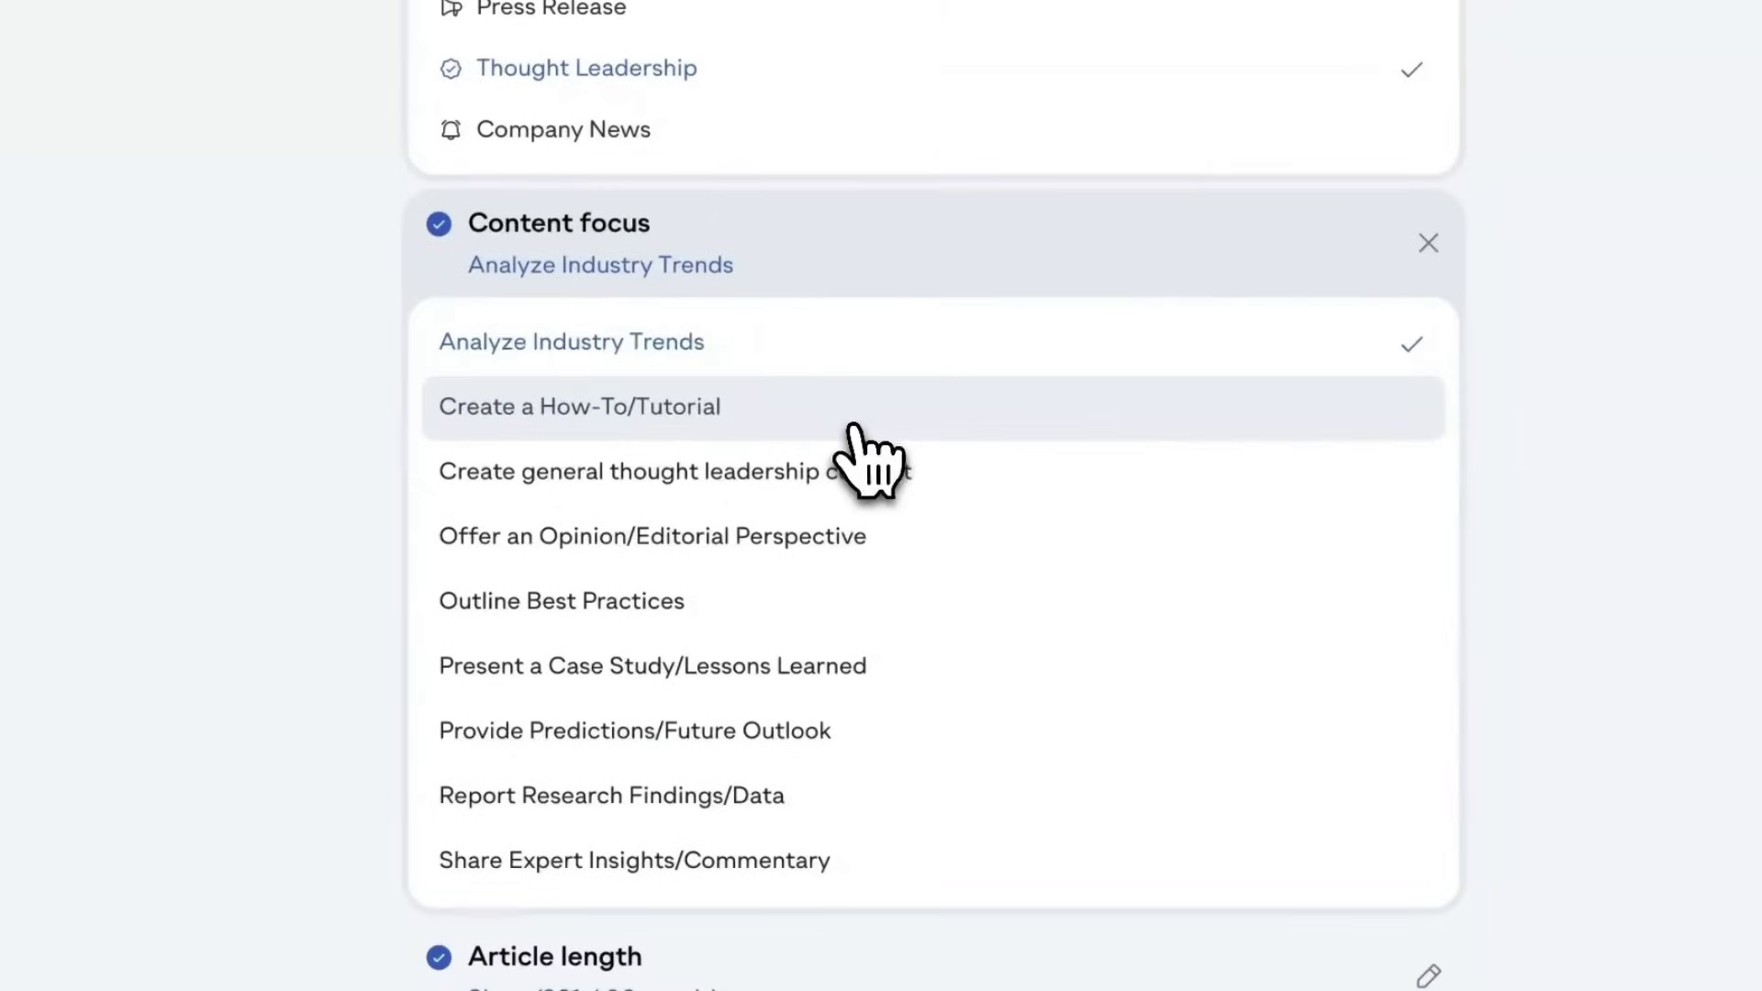
click(873, 423)
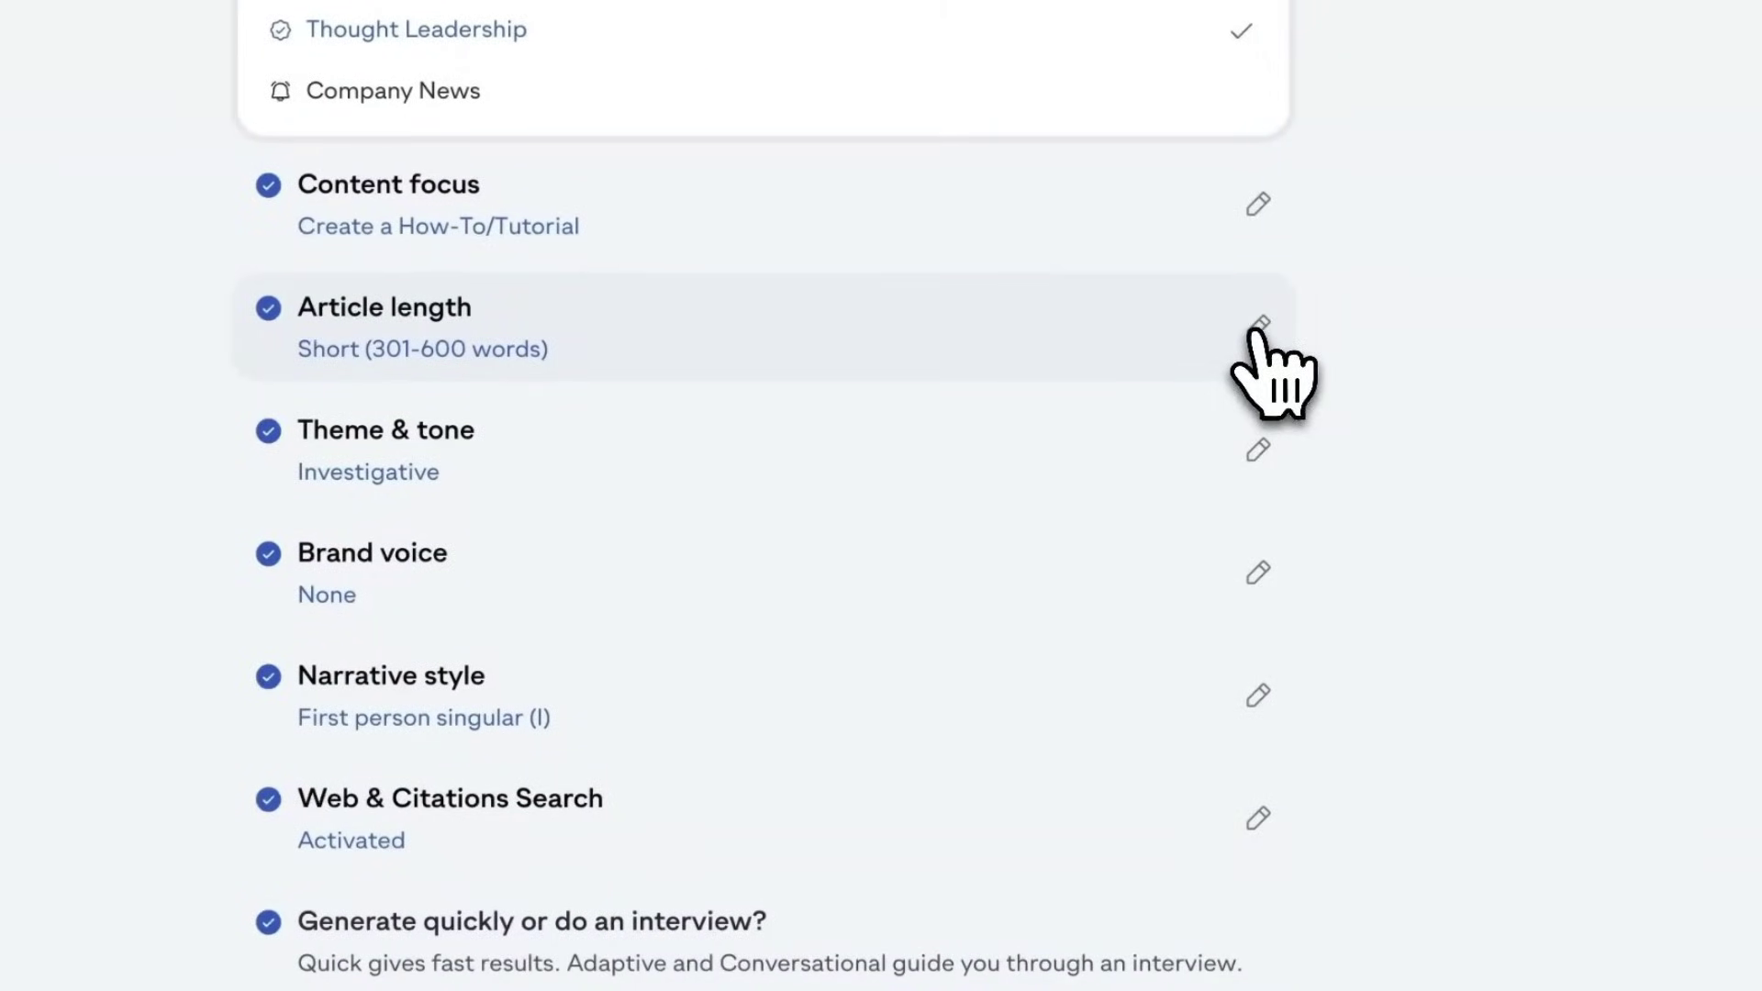
click(1256, 329)
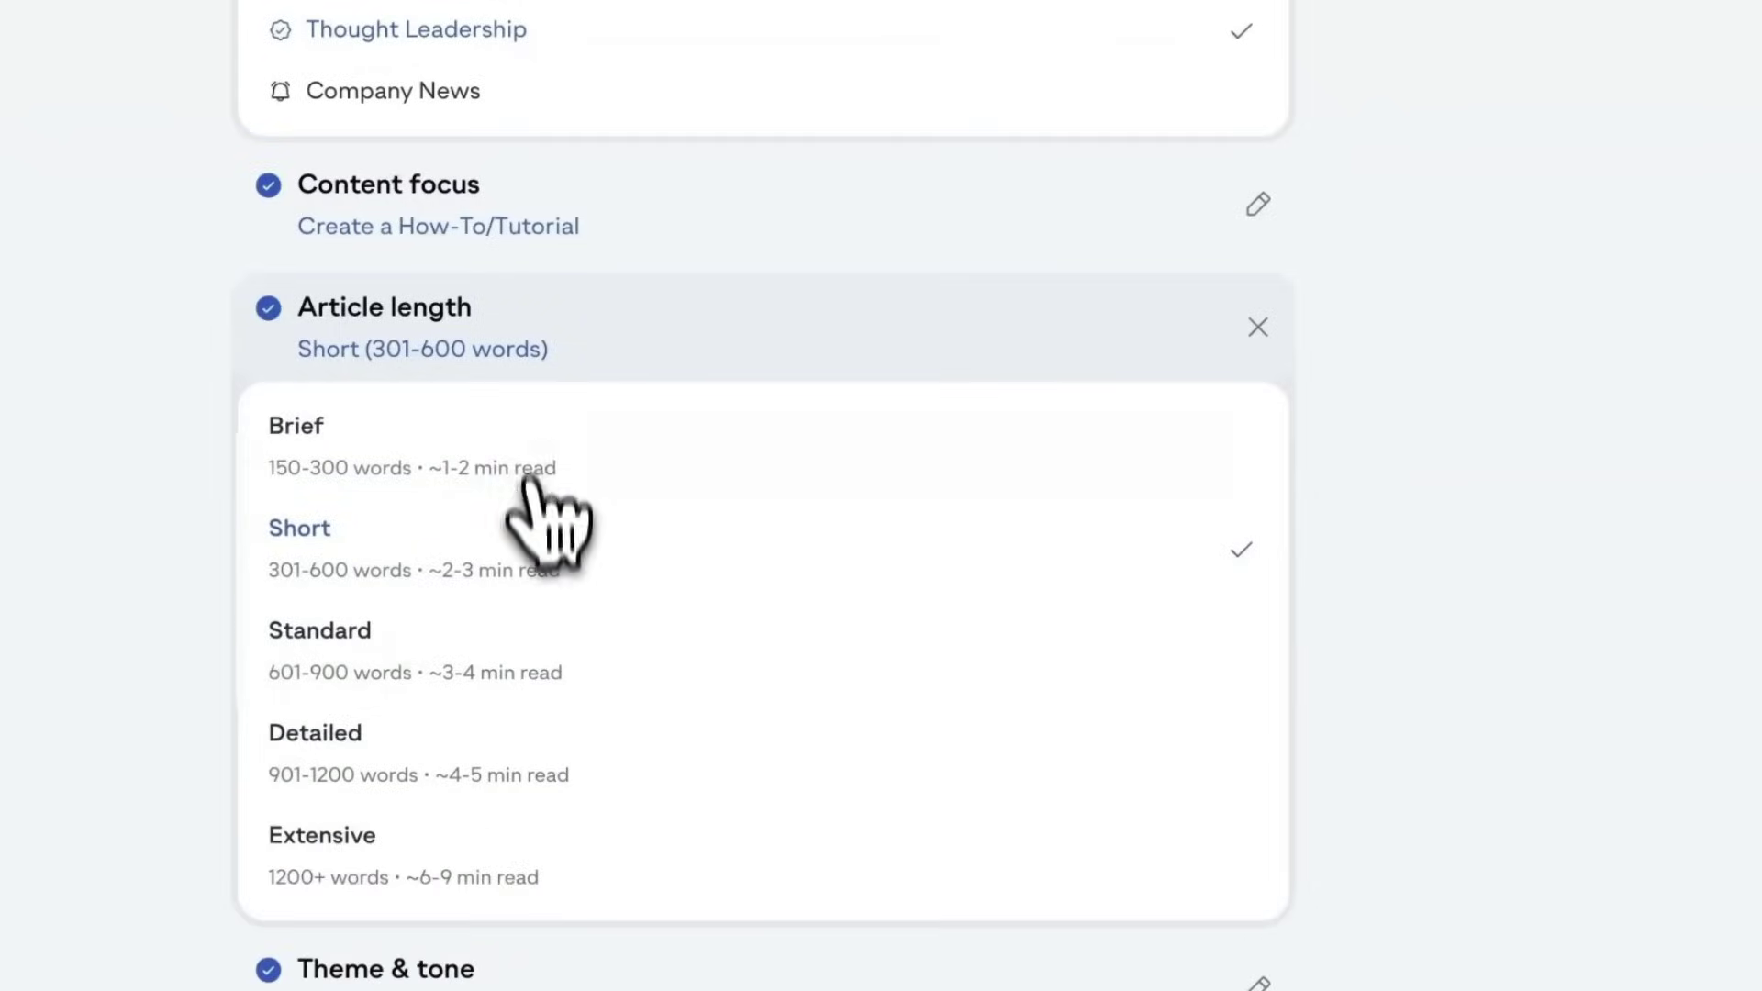
click(423, 665)
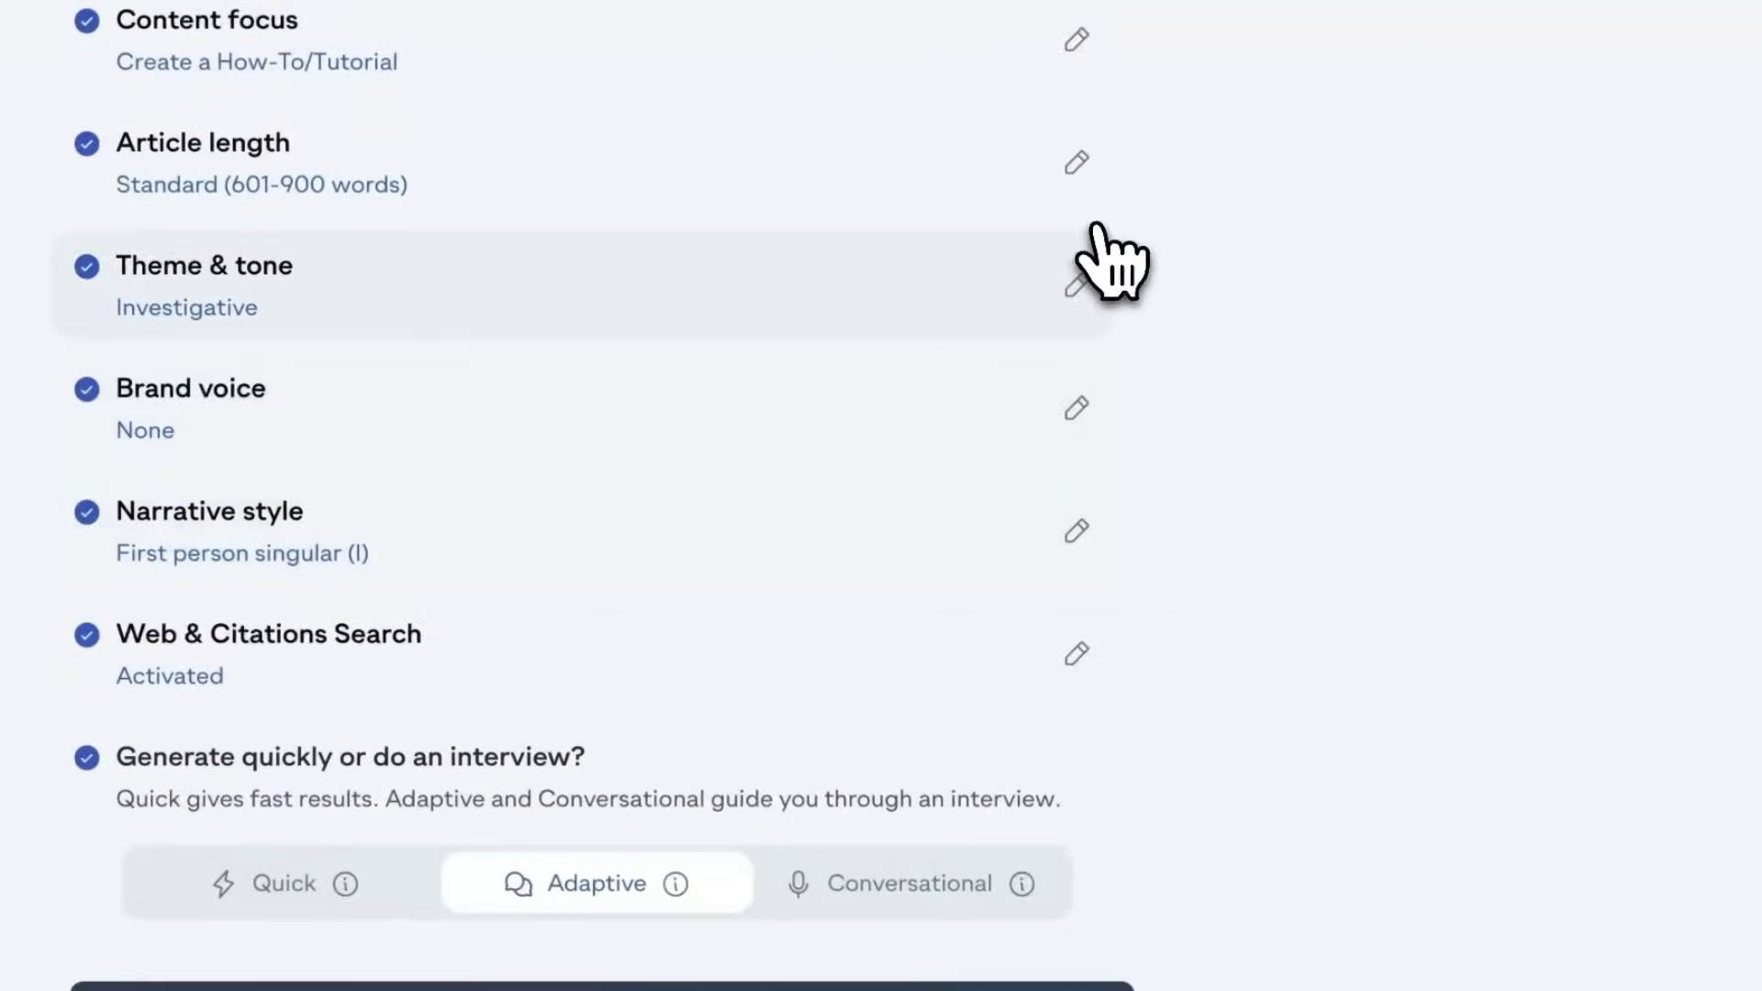
click(1084, 230)
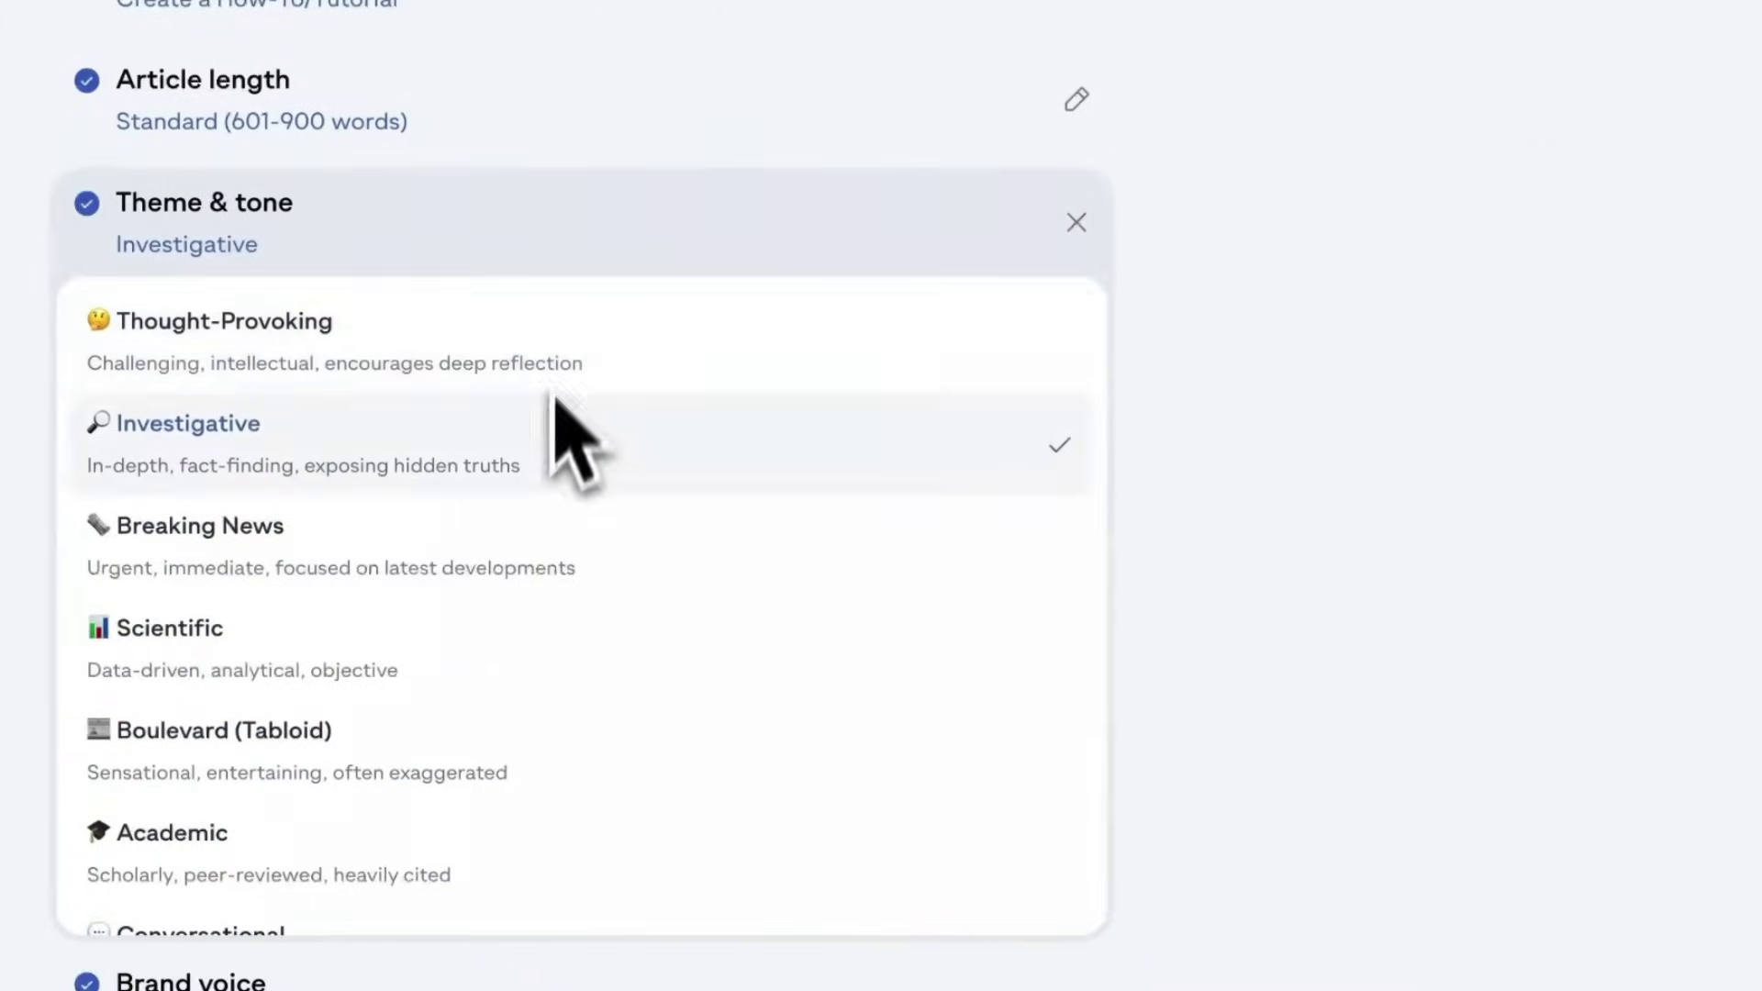
click(1123, 347)
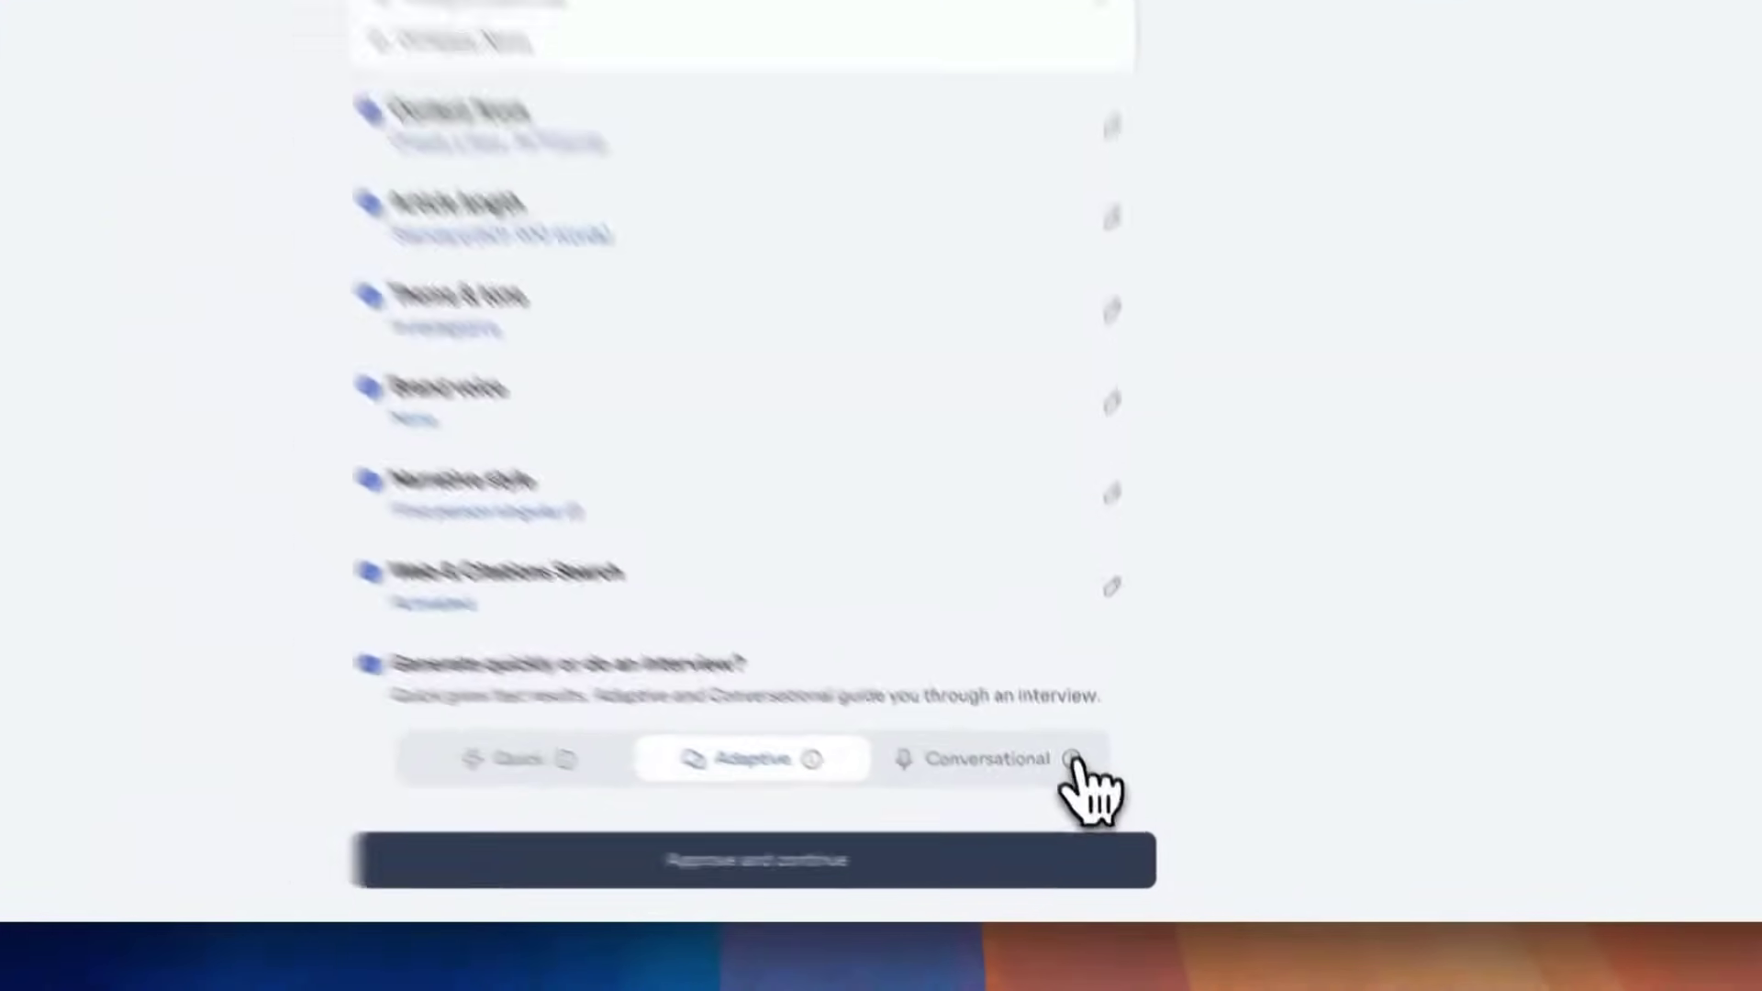
mouse_move(1072, 760)
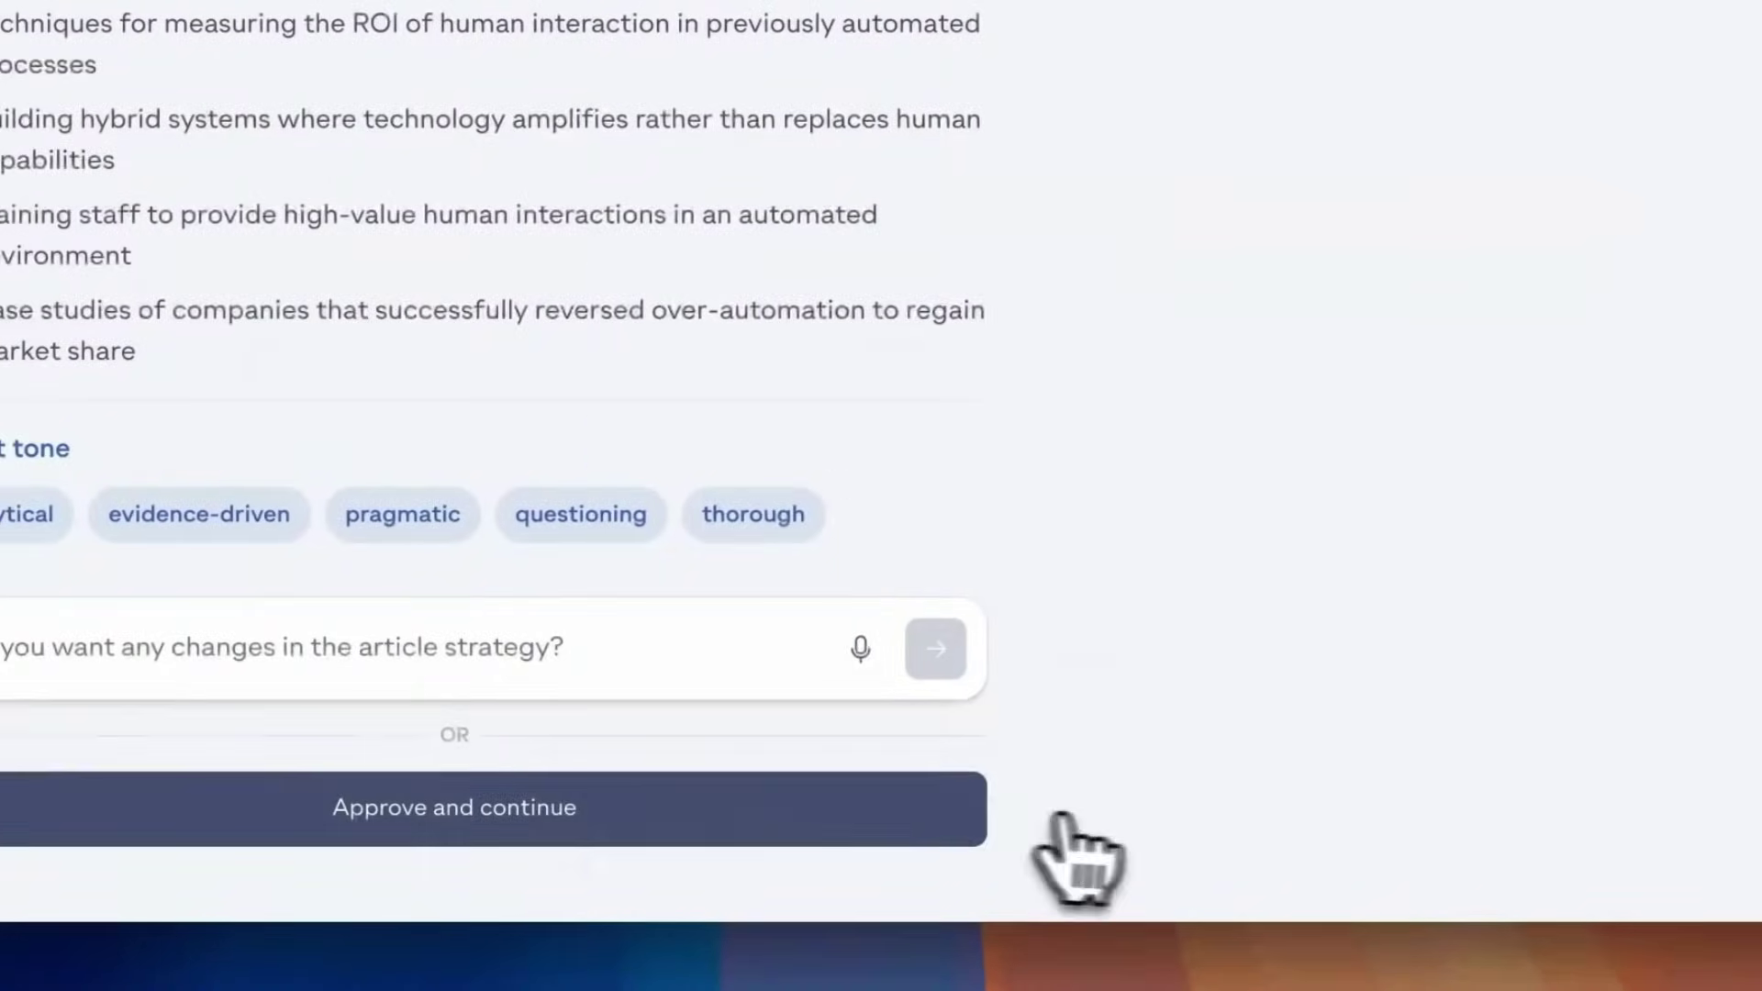
Approve the article strategy and begin the interview.
click(983, 872)
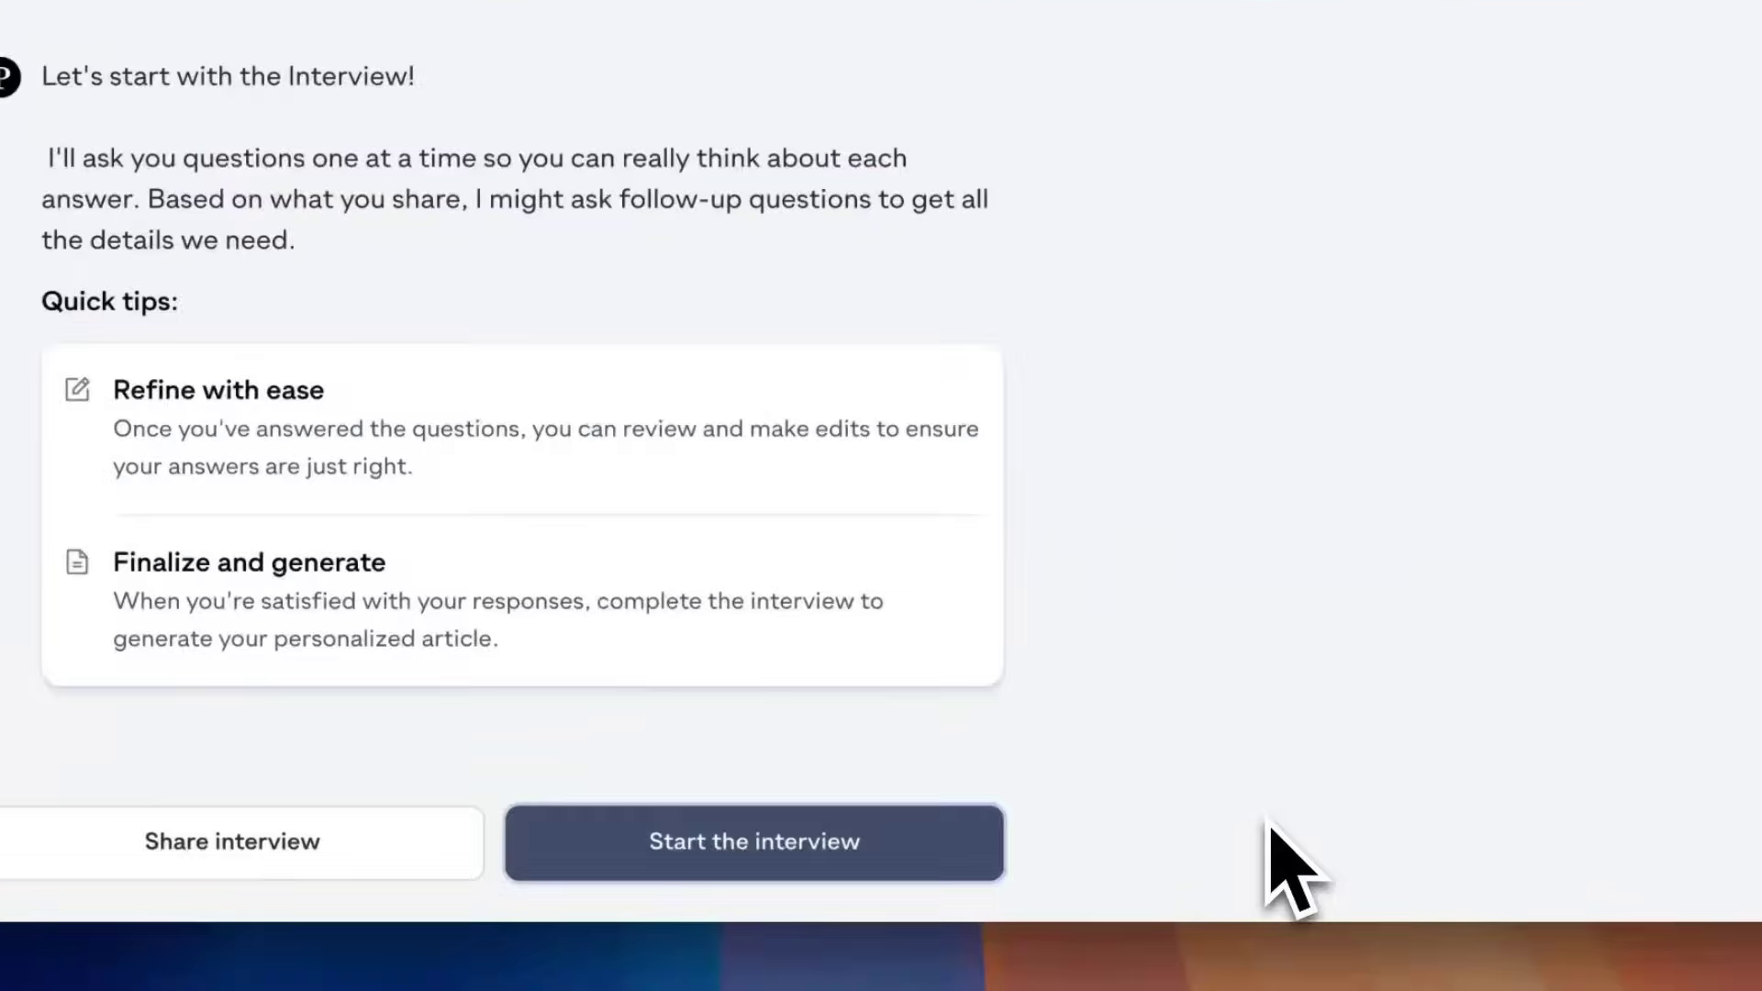
click(1056, 882)
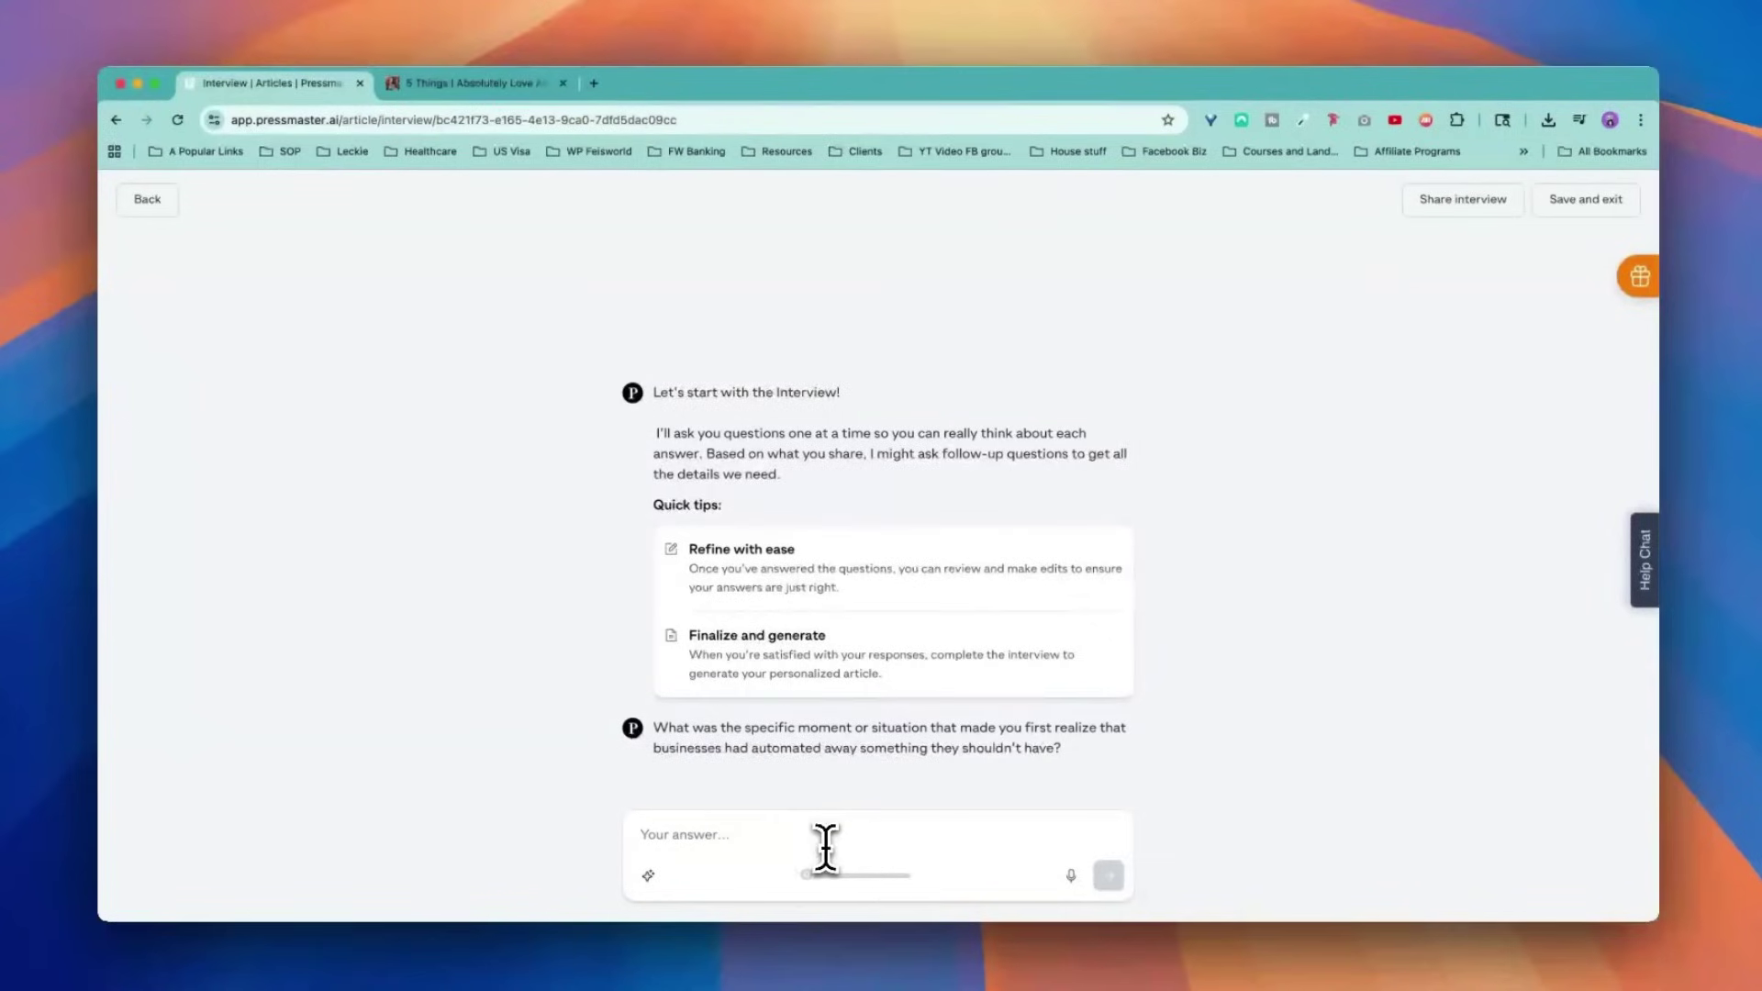
Record and submit a spoken answer that content creation is best started by humans.
click(1071, 878)
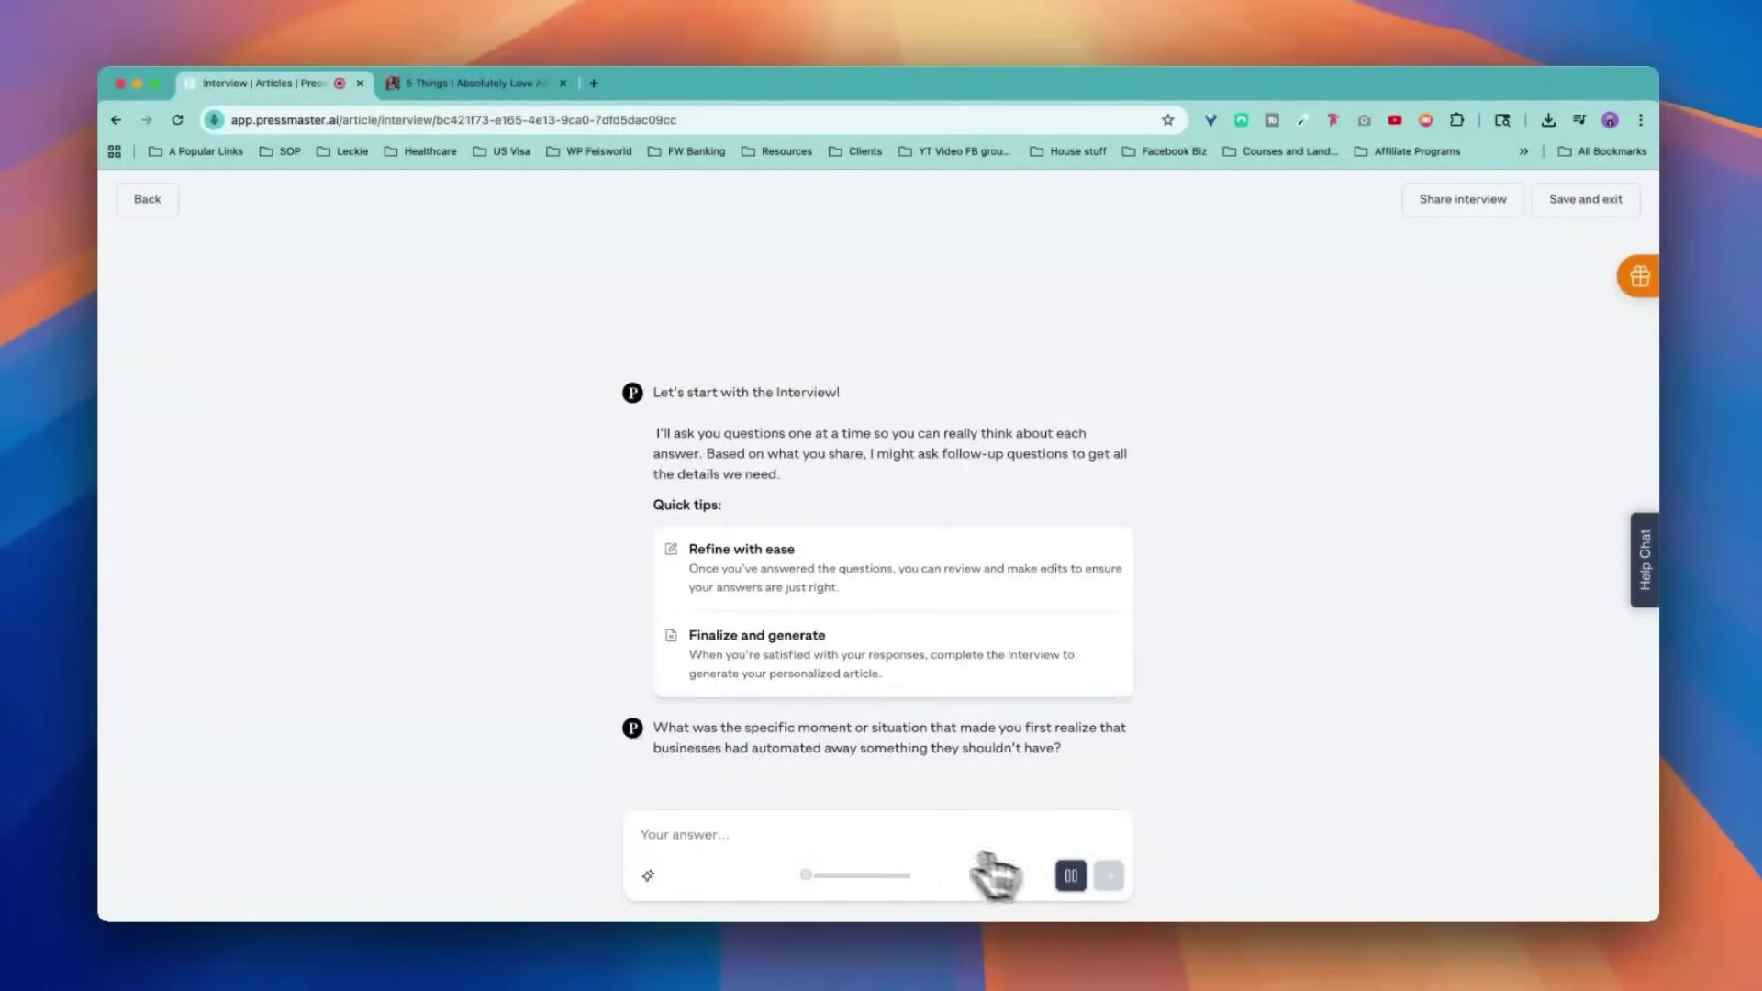
click(1070, 876)
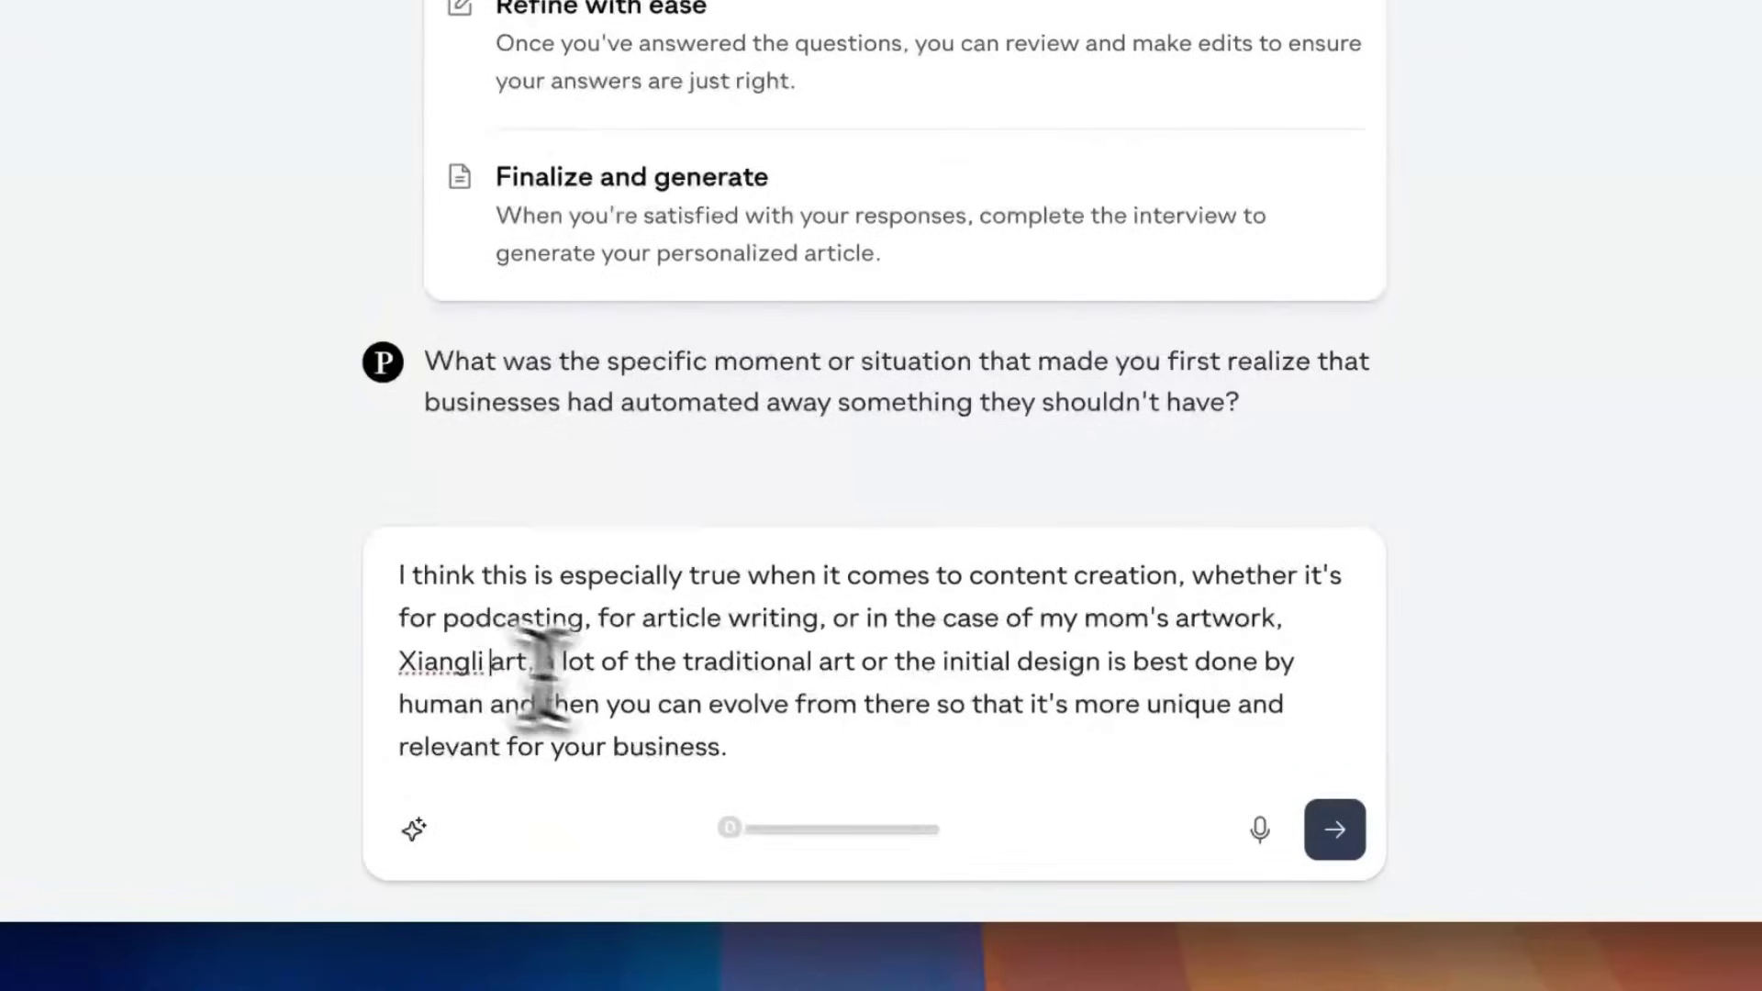
click(826, 828)
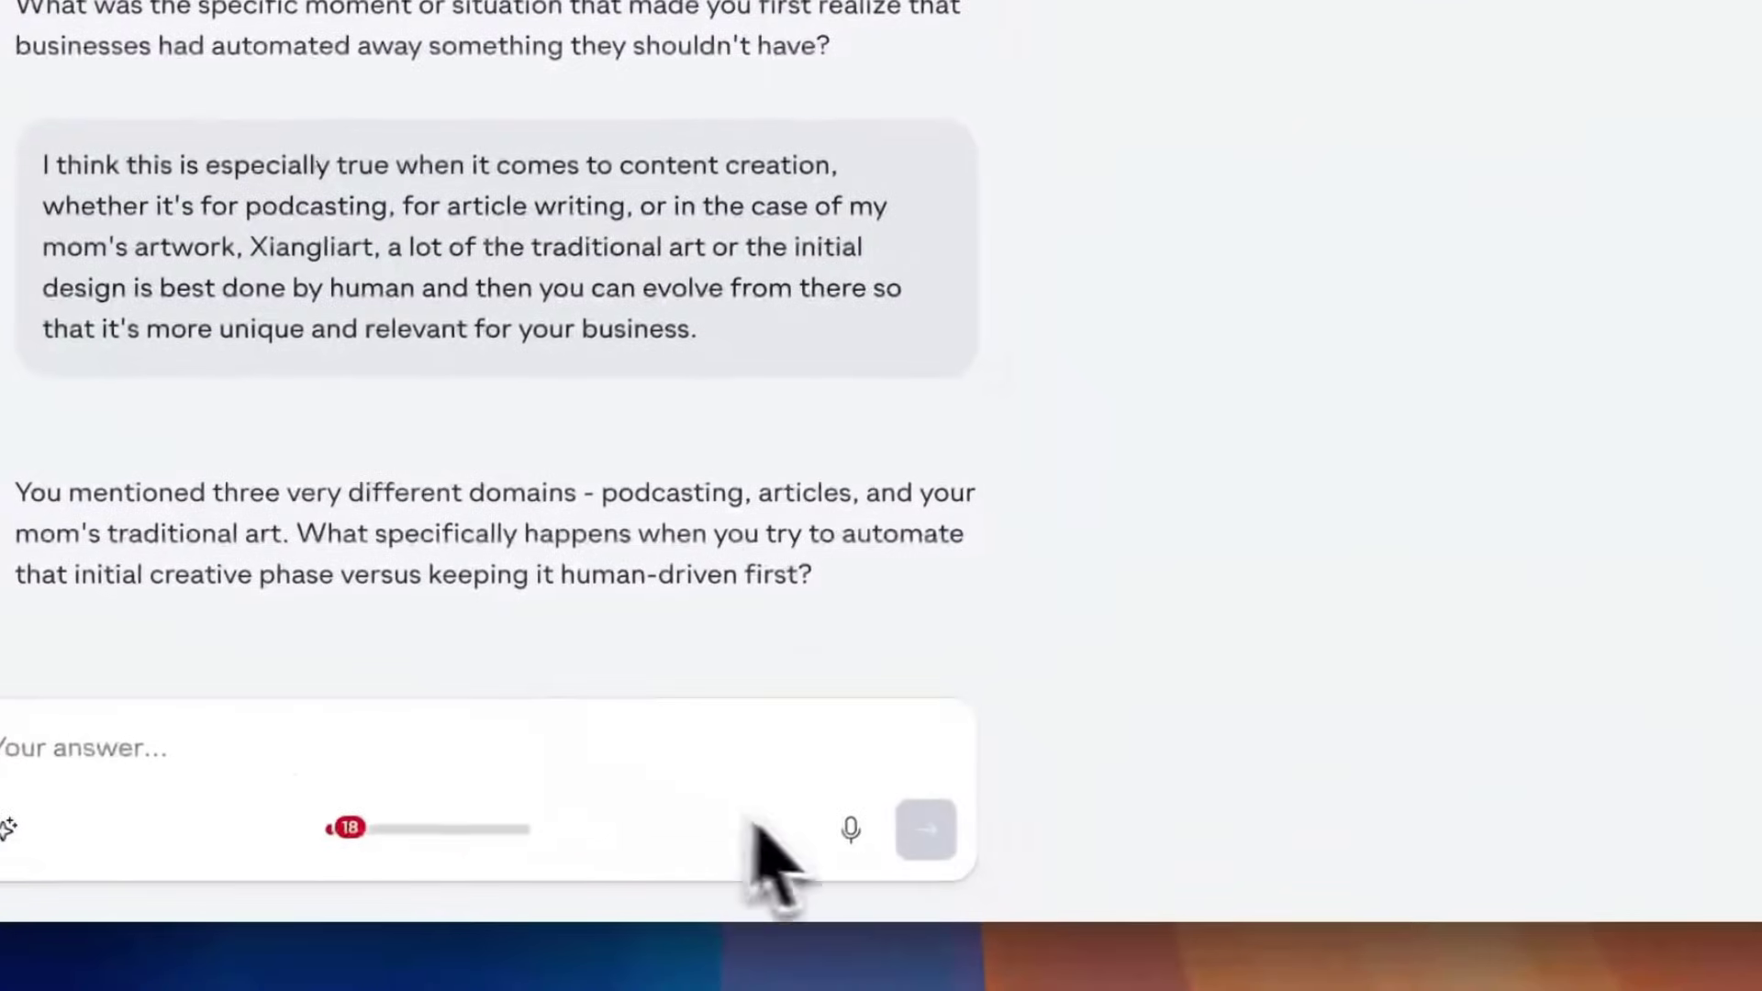
Record and submit a second answer arguing AI-first work makes brands generic.
click(1070, 876)
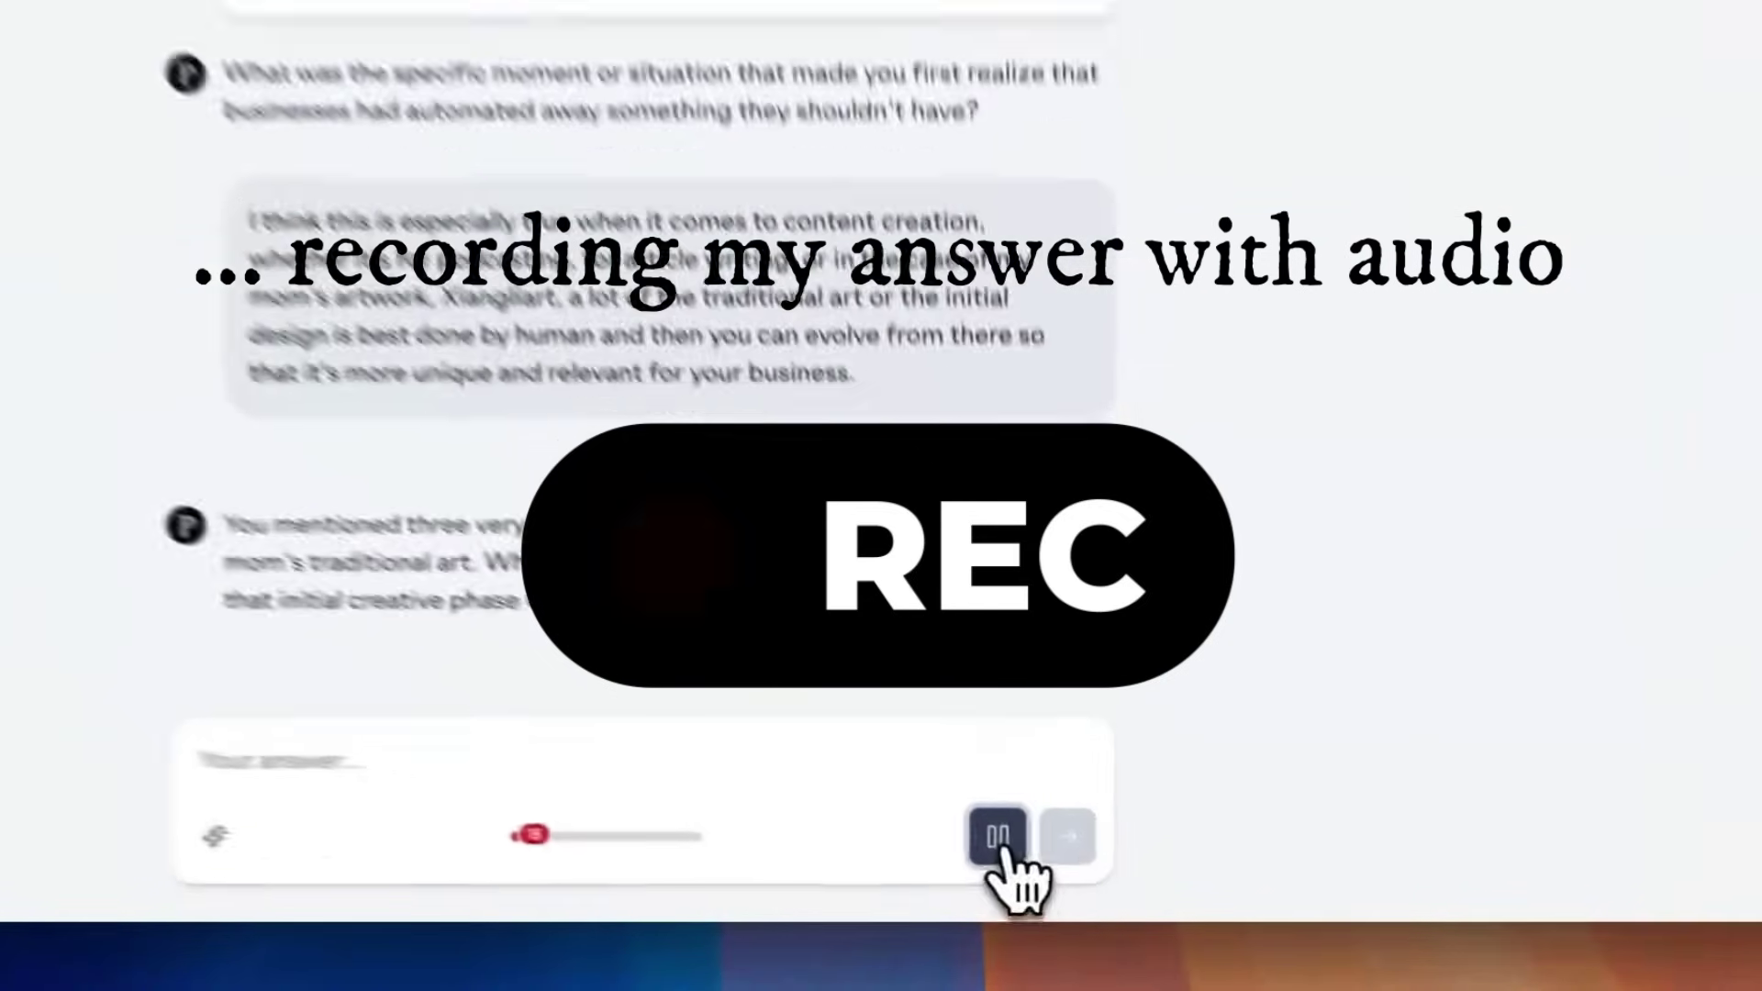
click(997, 837)
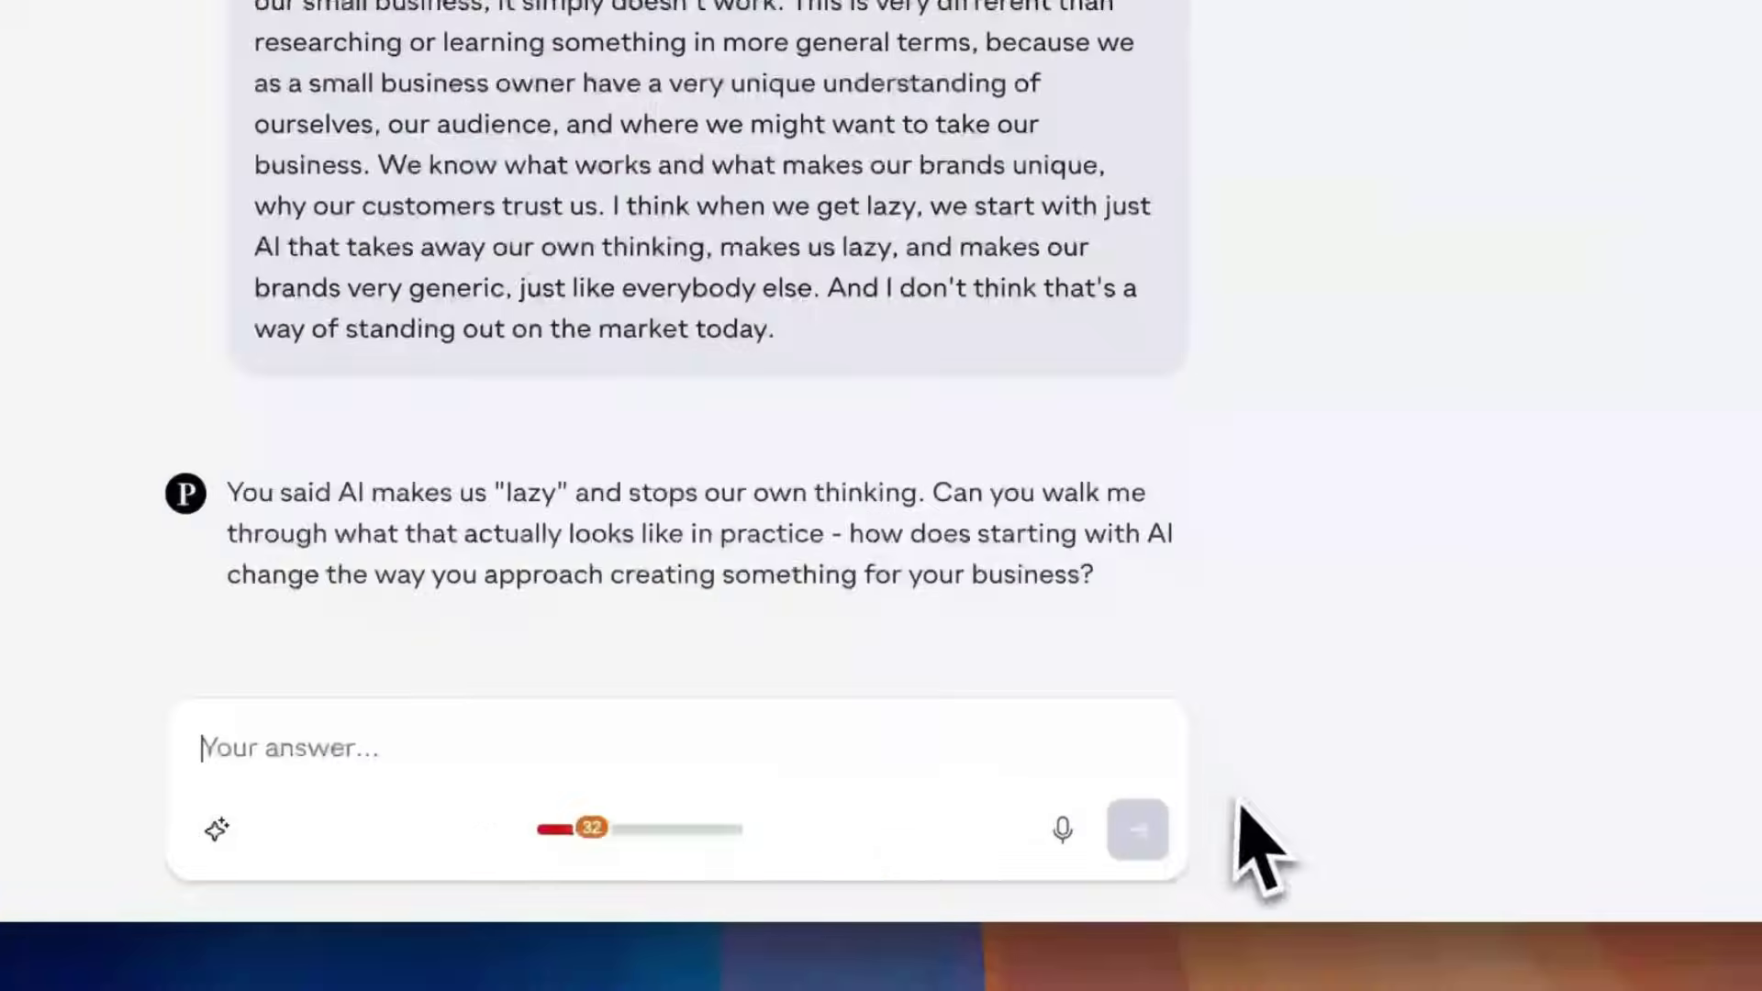
mouse_move(596, 845)
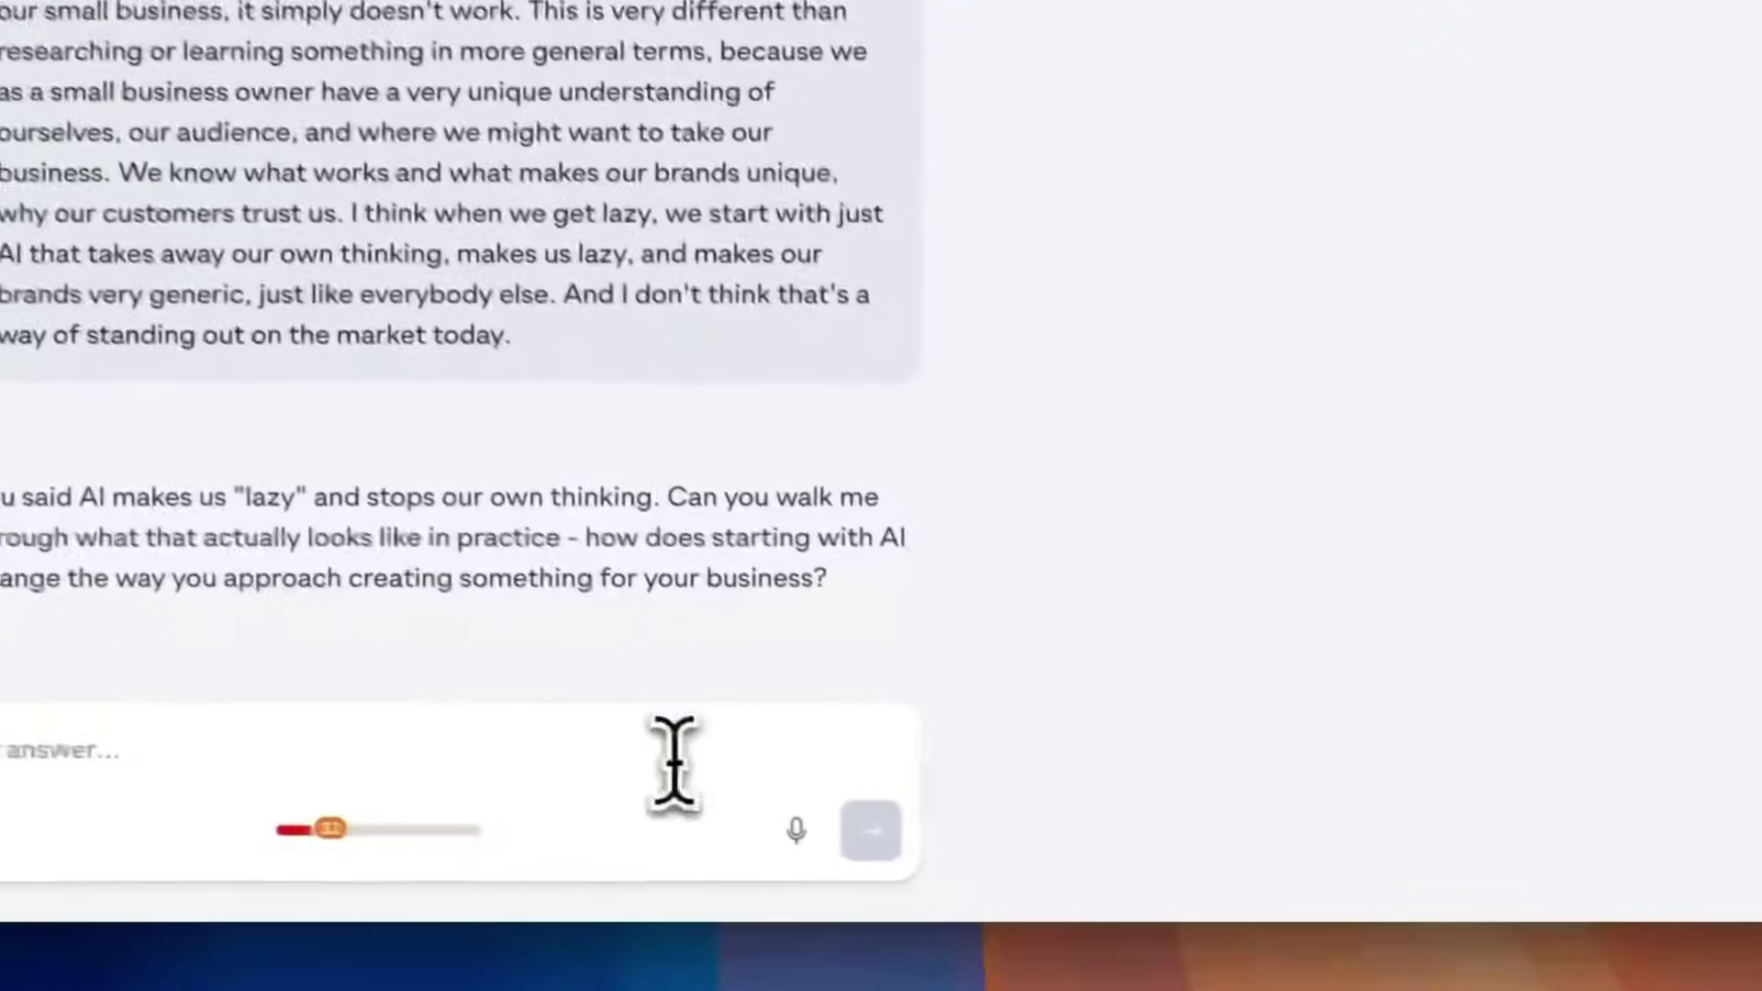
Record the remaining interview answers until the Create Article option appears.
click(796, 831)
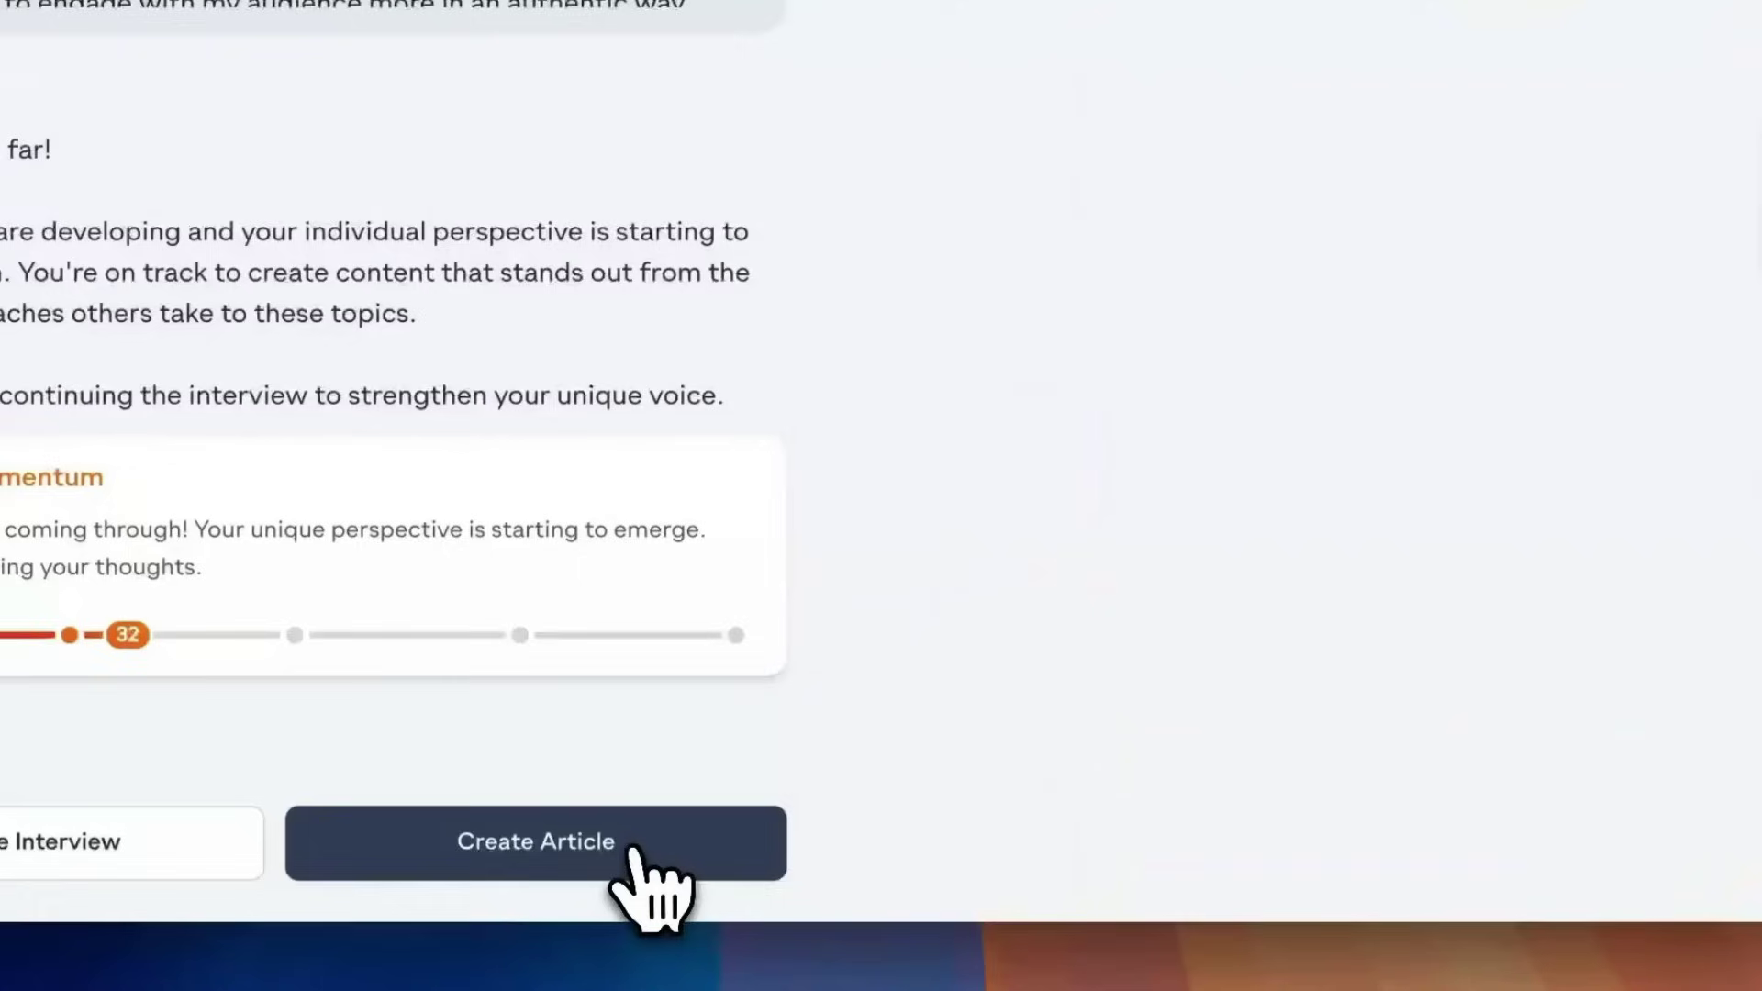
Finish the interview so Pressmaster generates the article 'Why I Start With Voice Memos Not AI'.
click(632, 850)
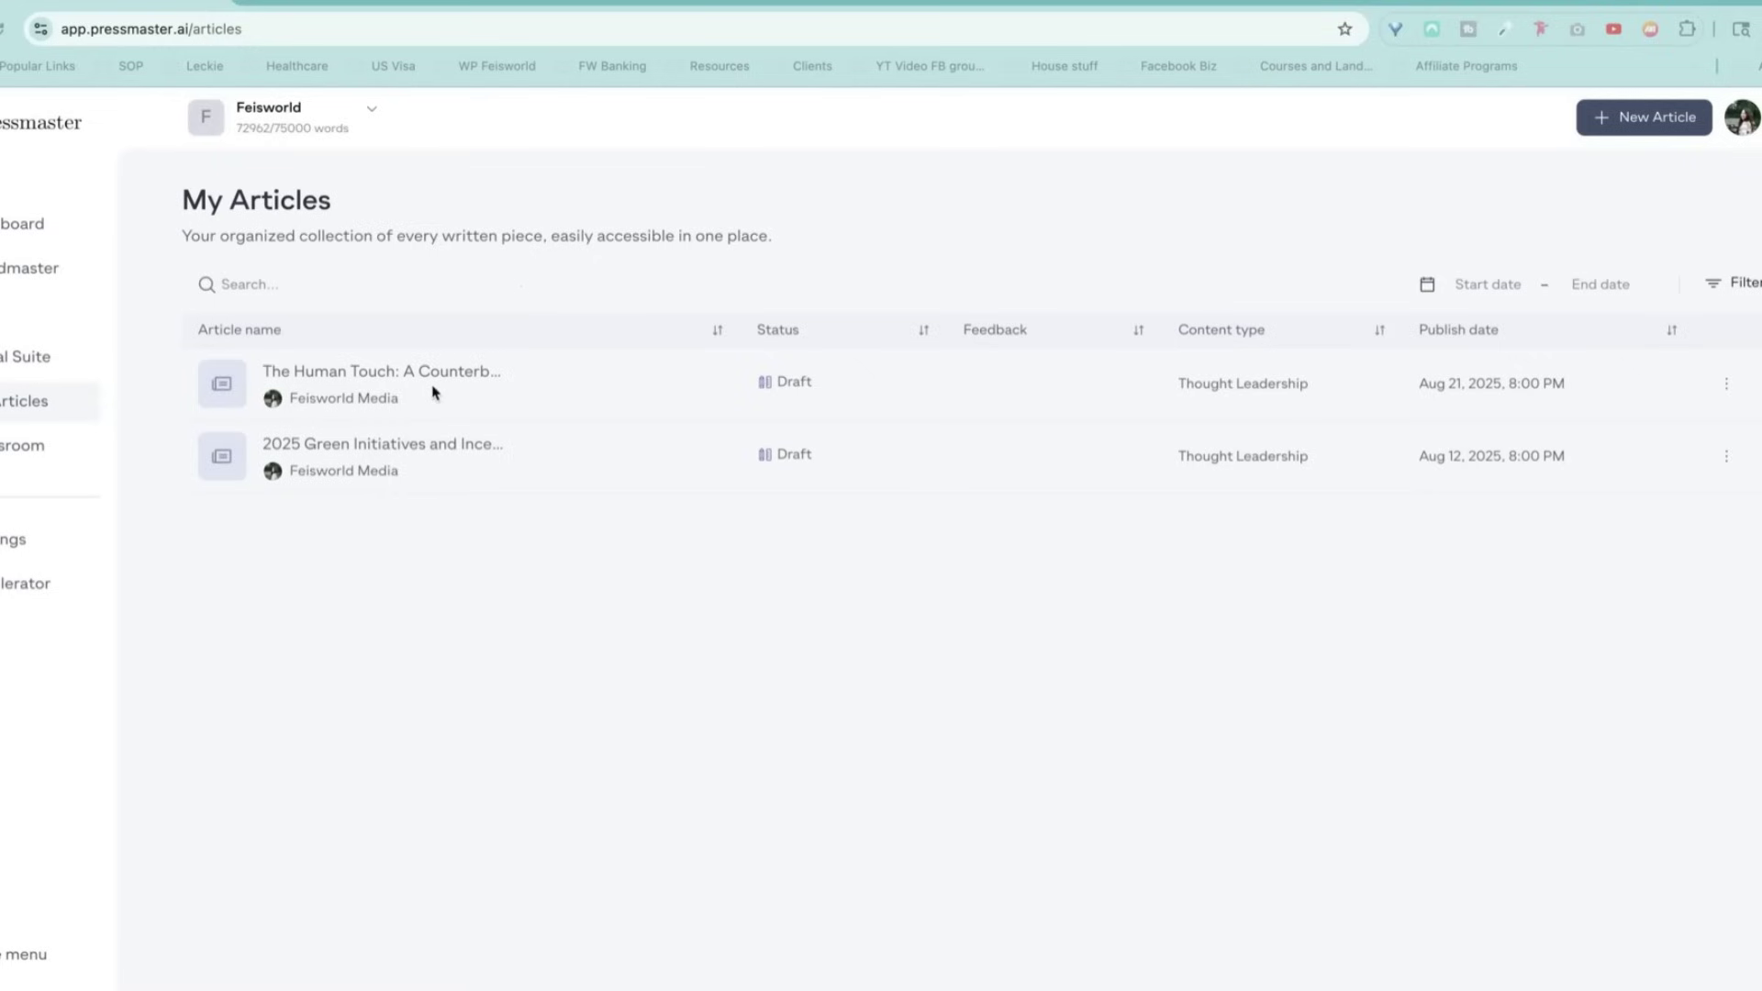
key(ctrl+l)
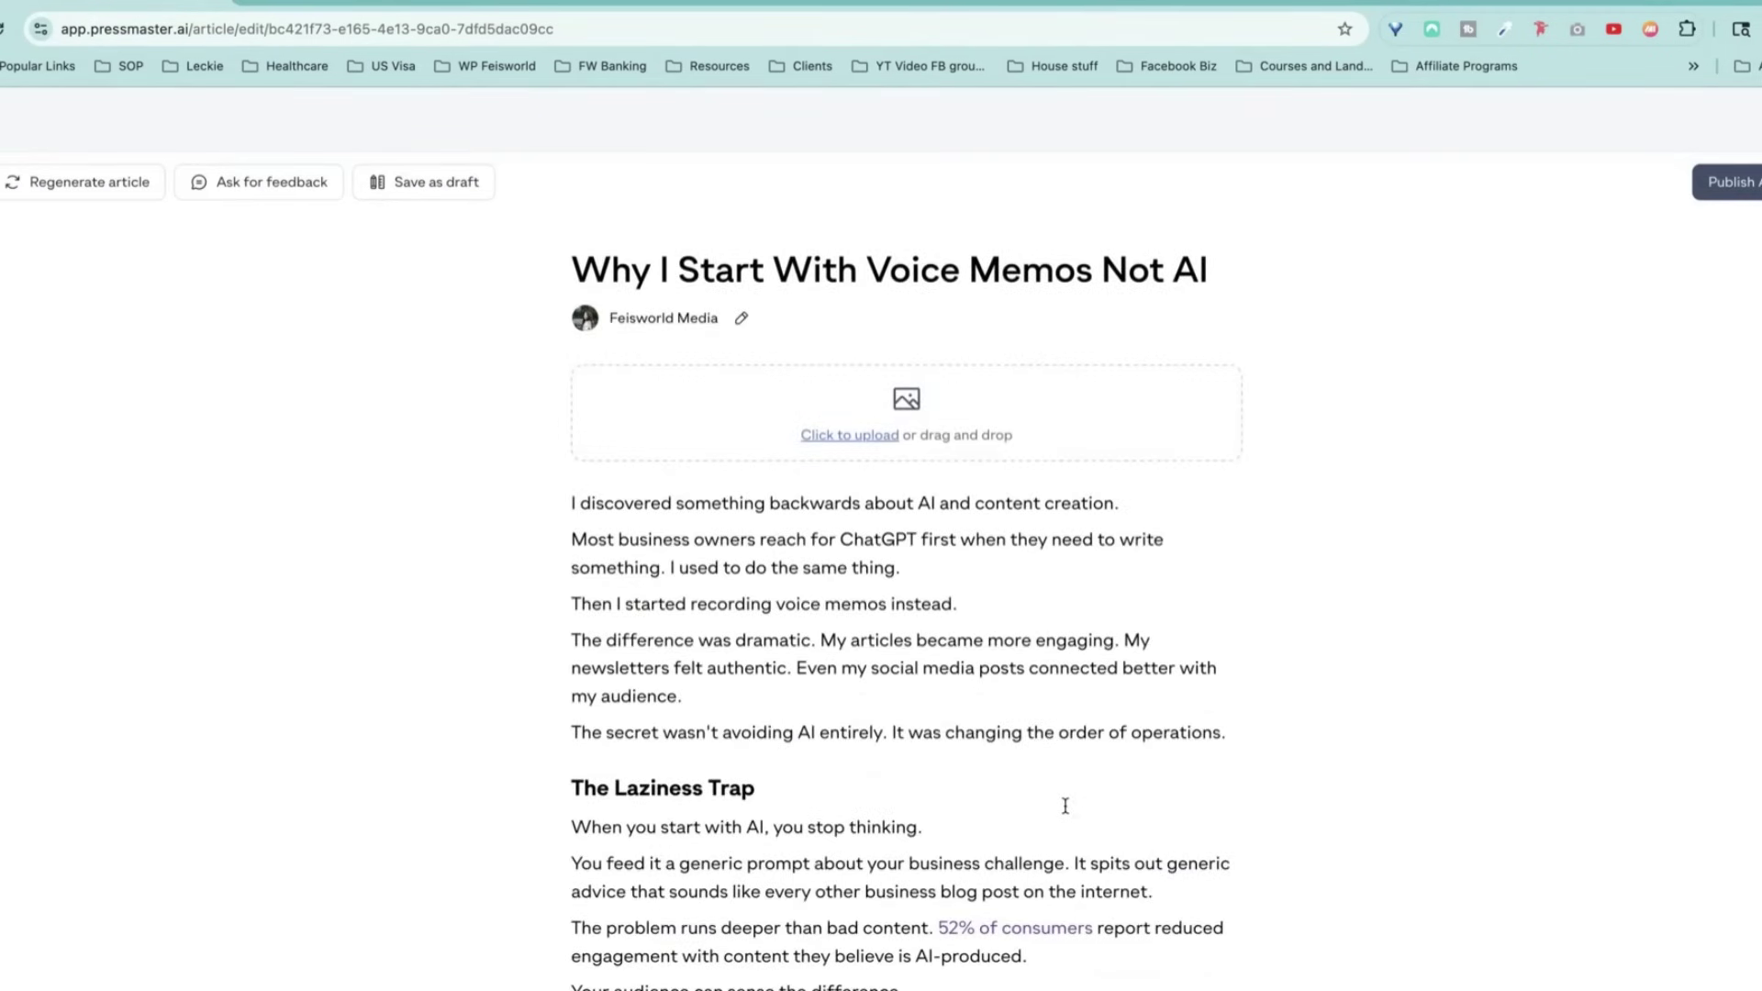
Read the draft from 'The Laziness Trap' through 'The Competitive Edge', then return to the top.
scroll(1066, 806, down, 2)
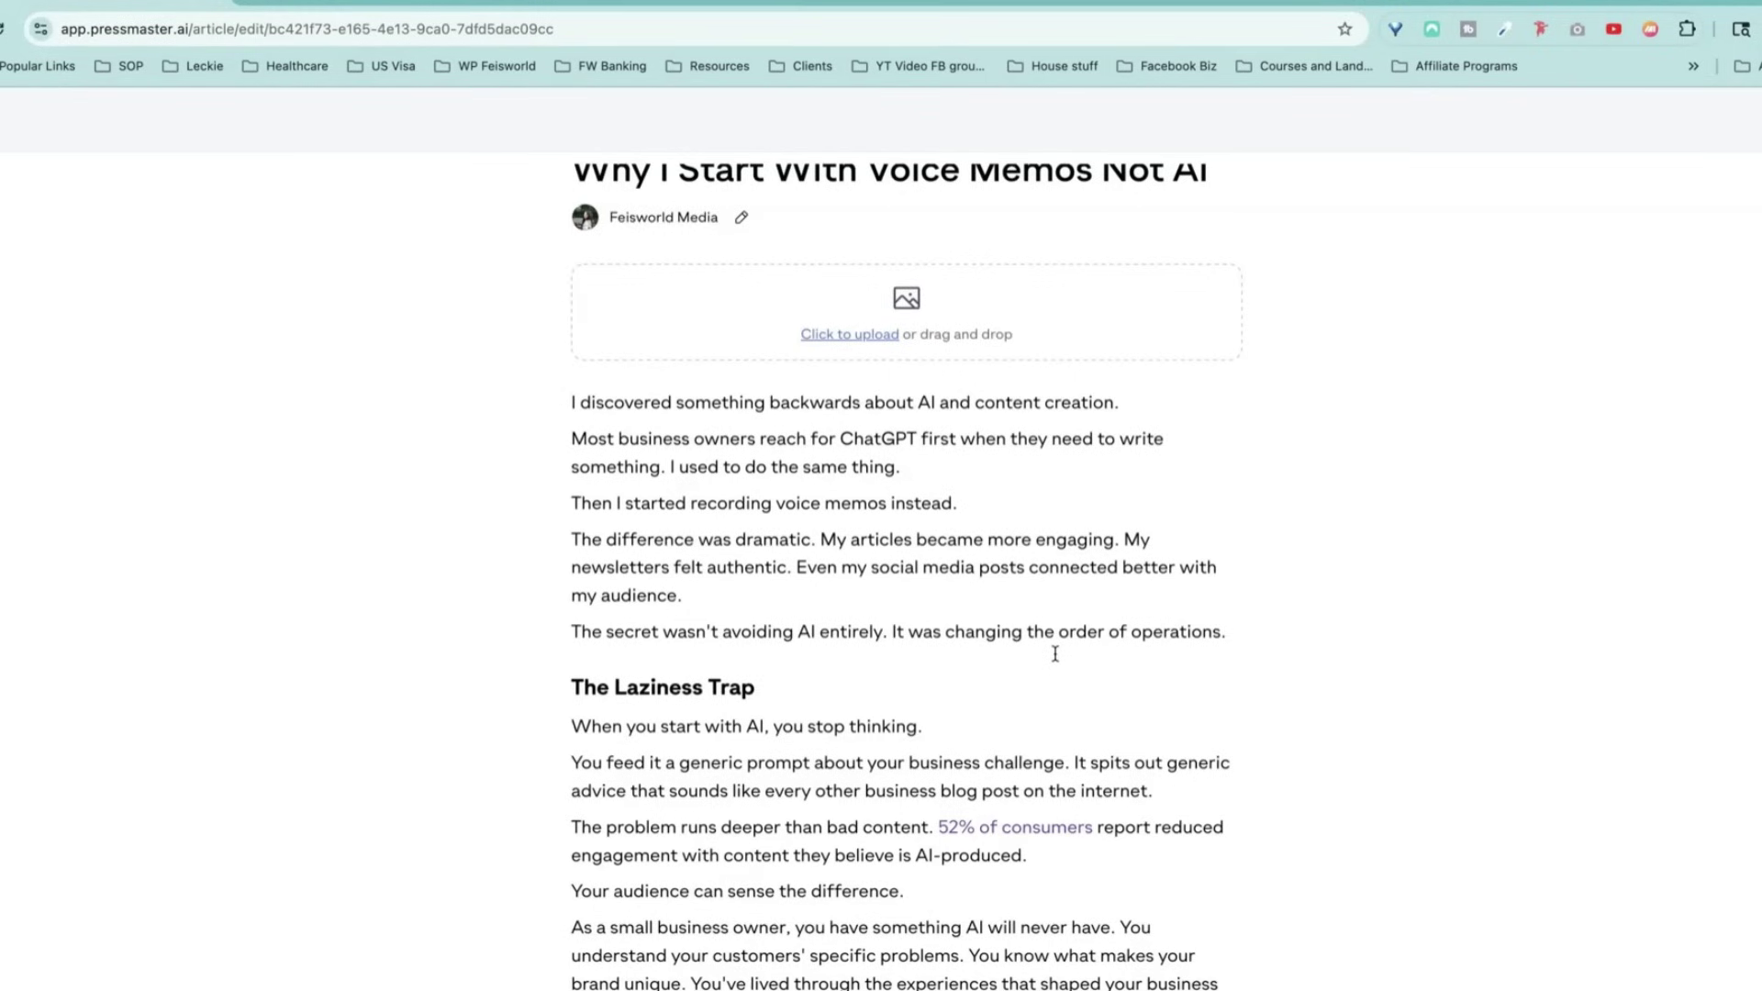
scroll(1056, 653, down, 6)
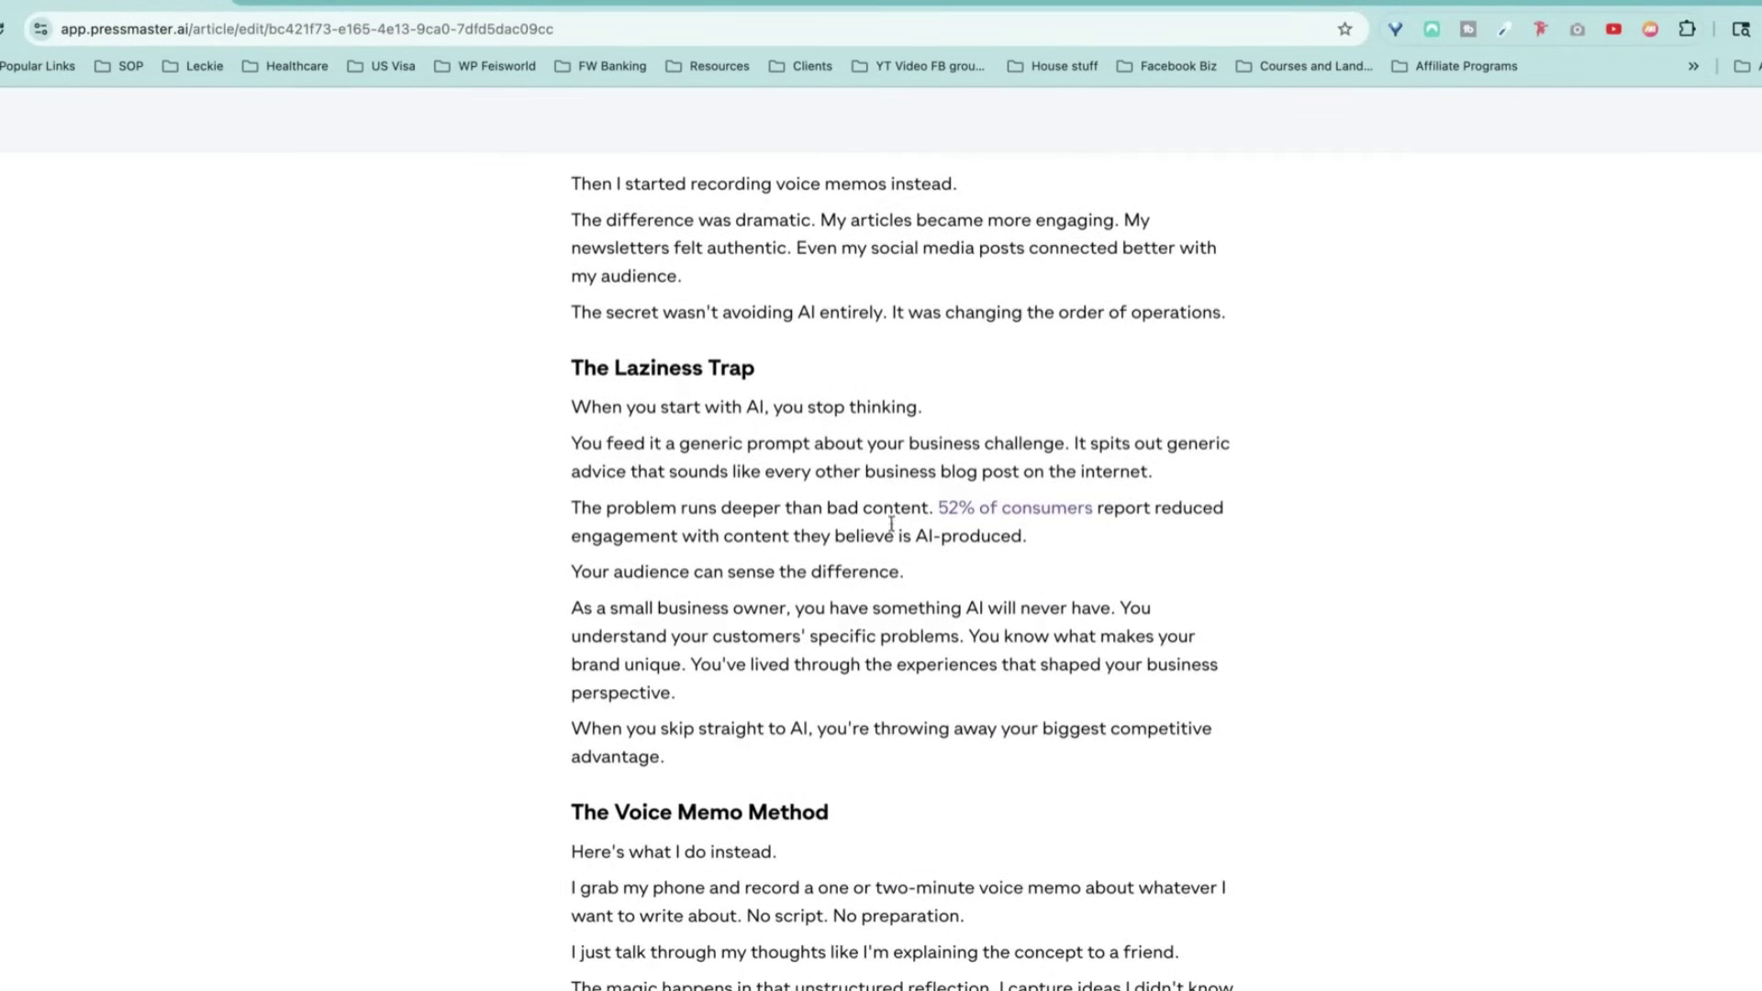
scroll(892, 524, down, 10)
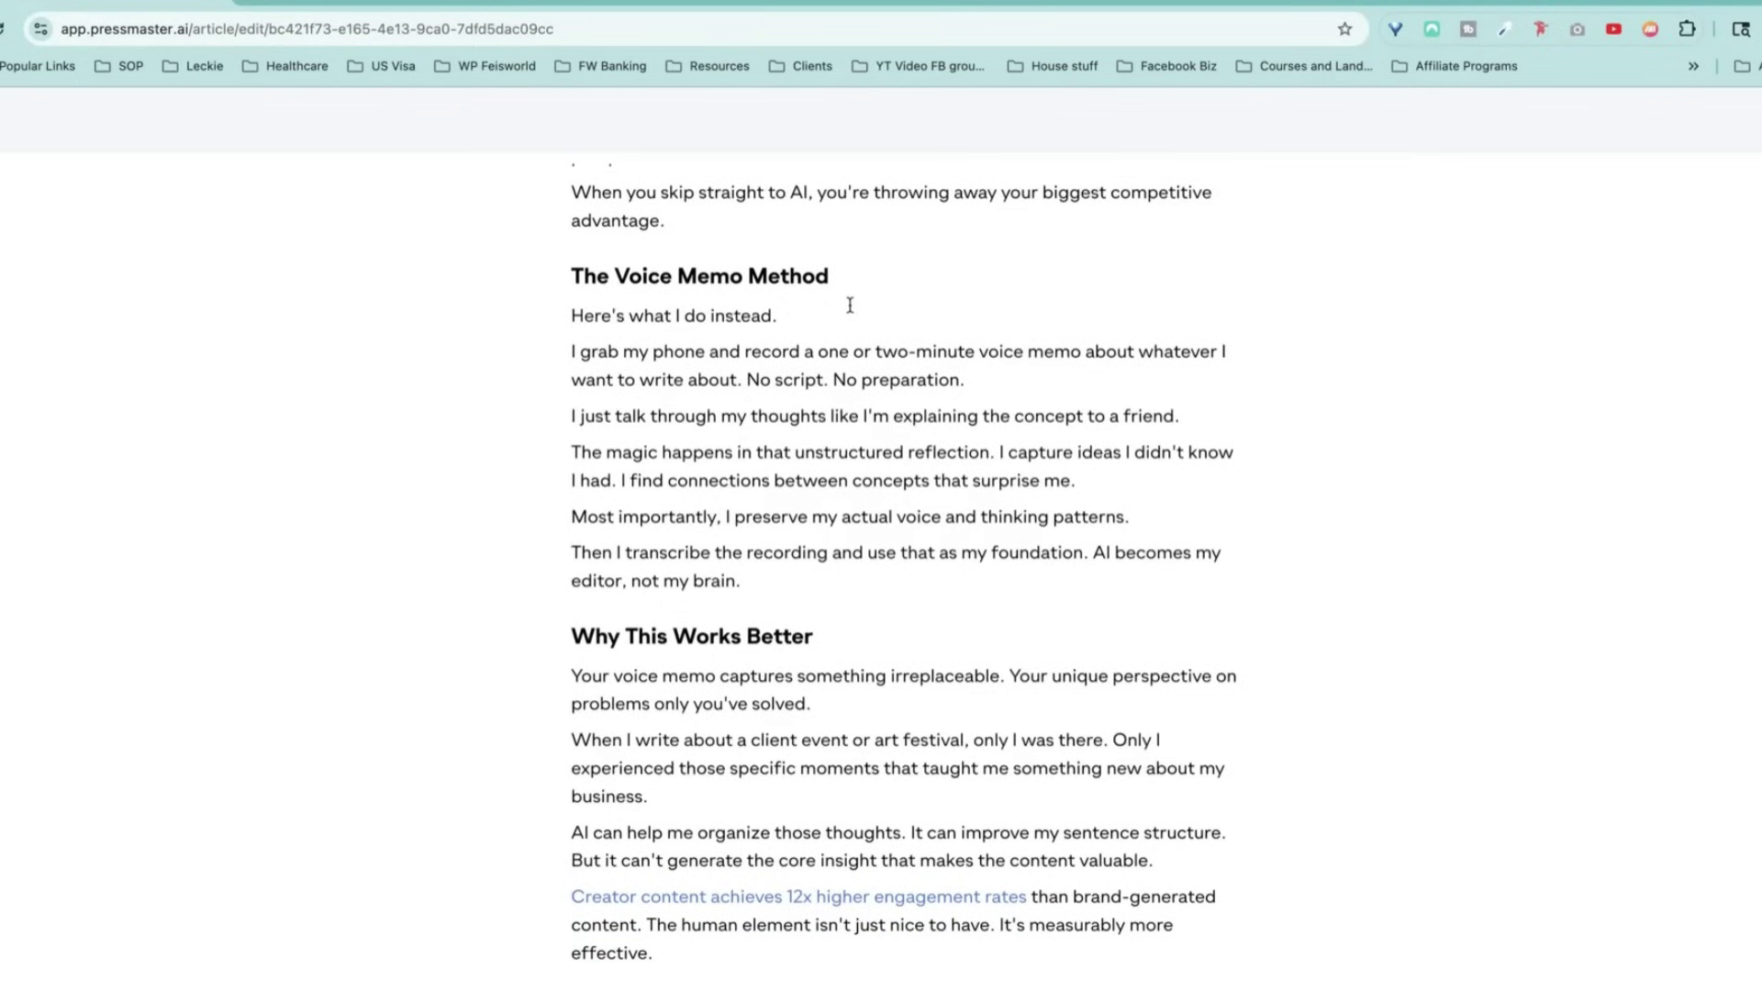
scroll(854, 315, down, 8)
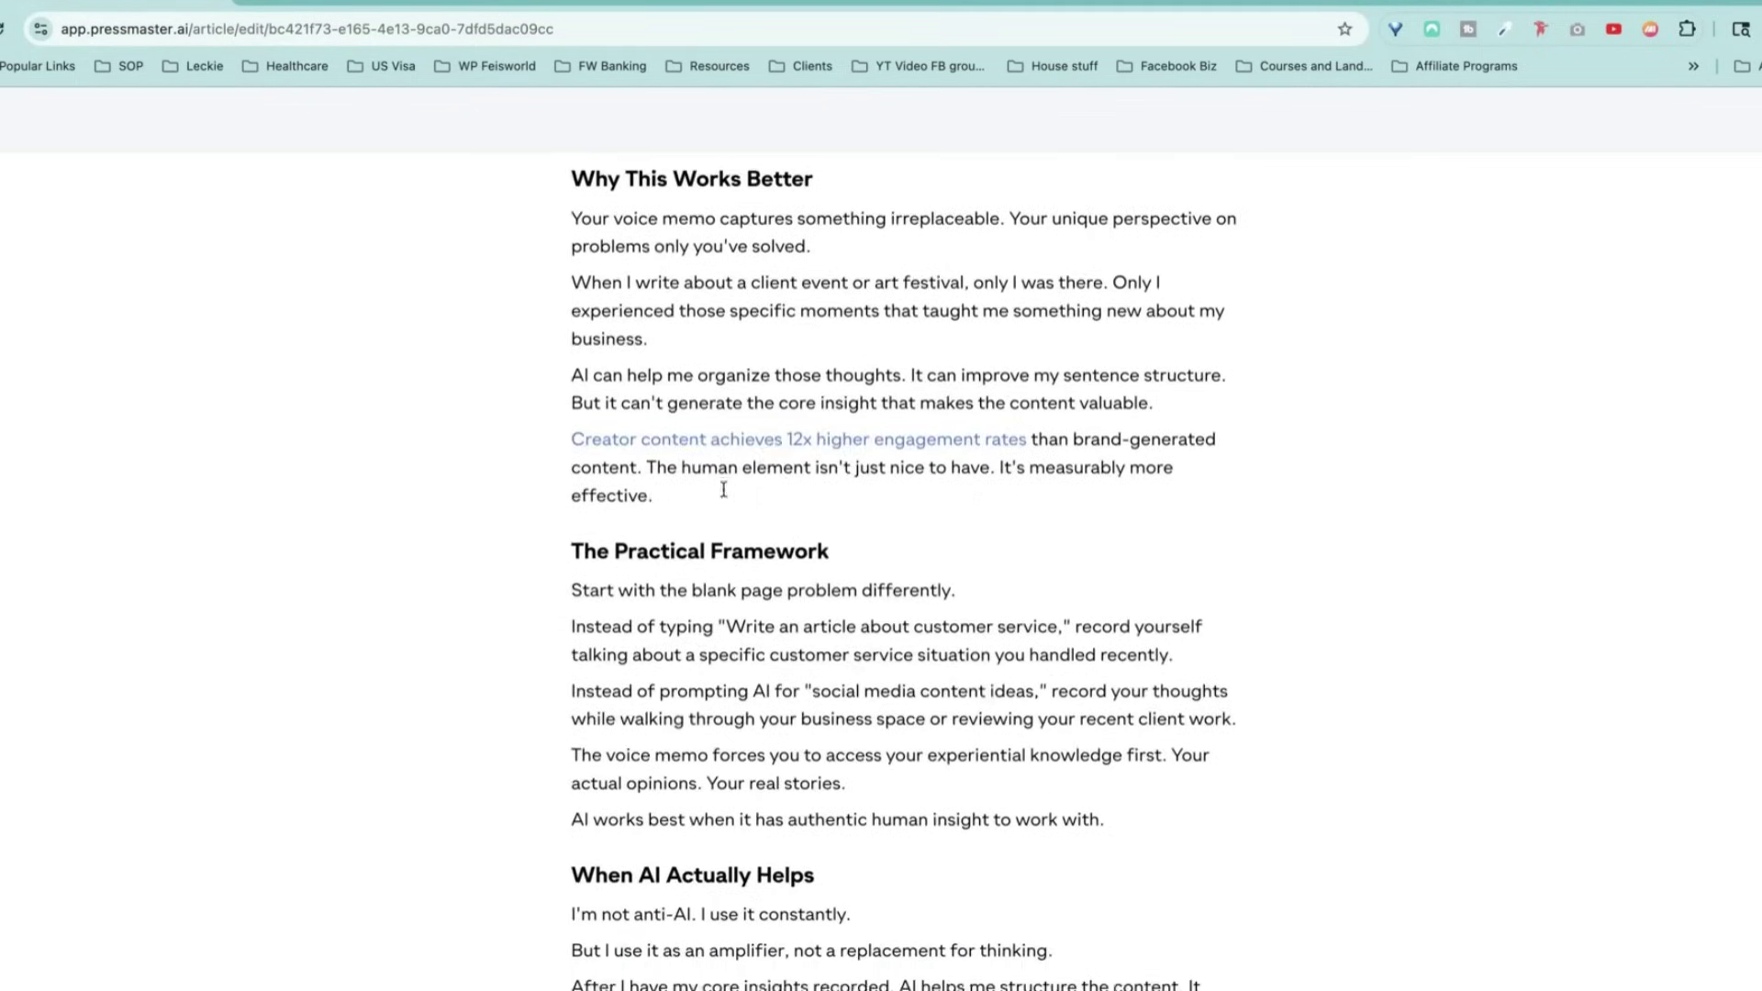
scroll(779, 552, down, 1)
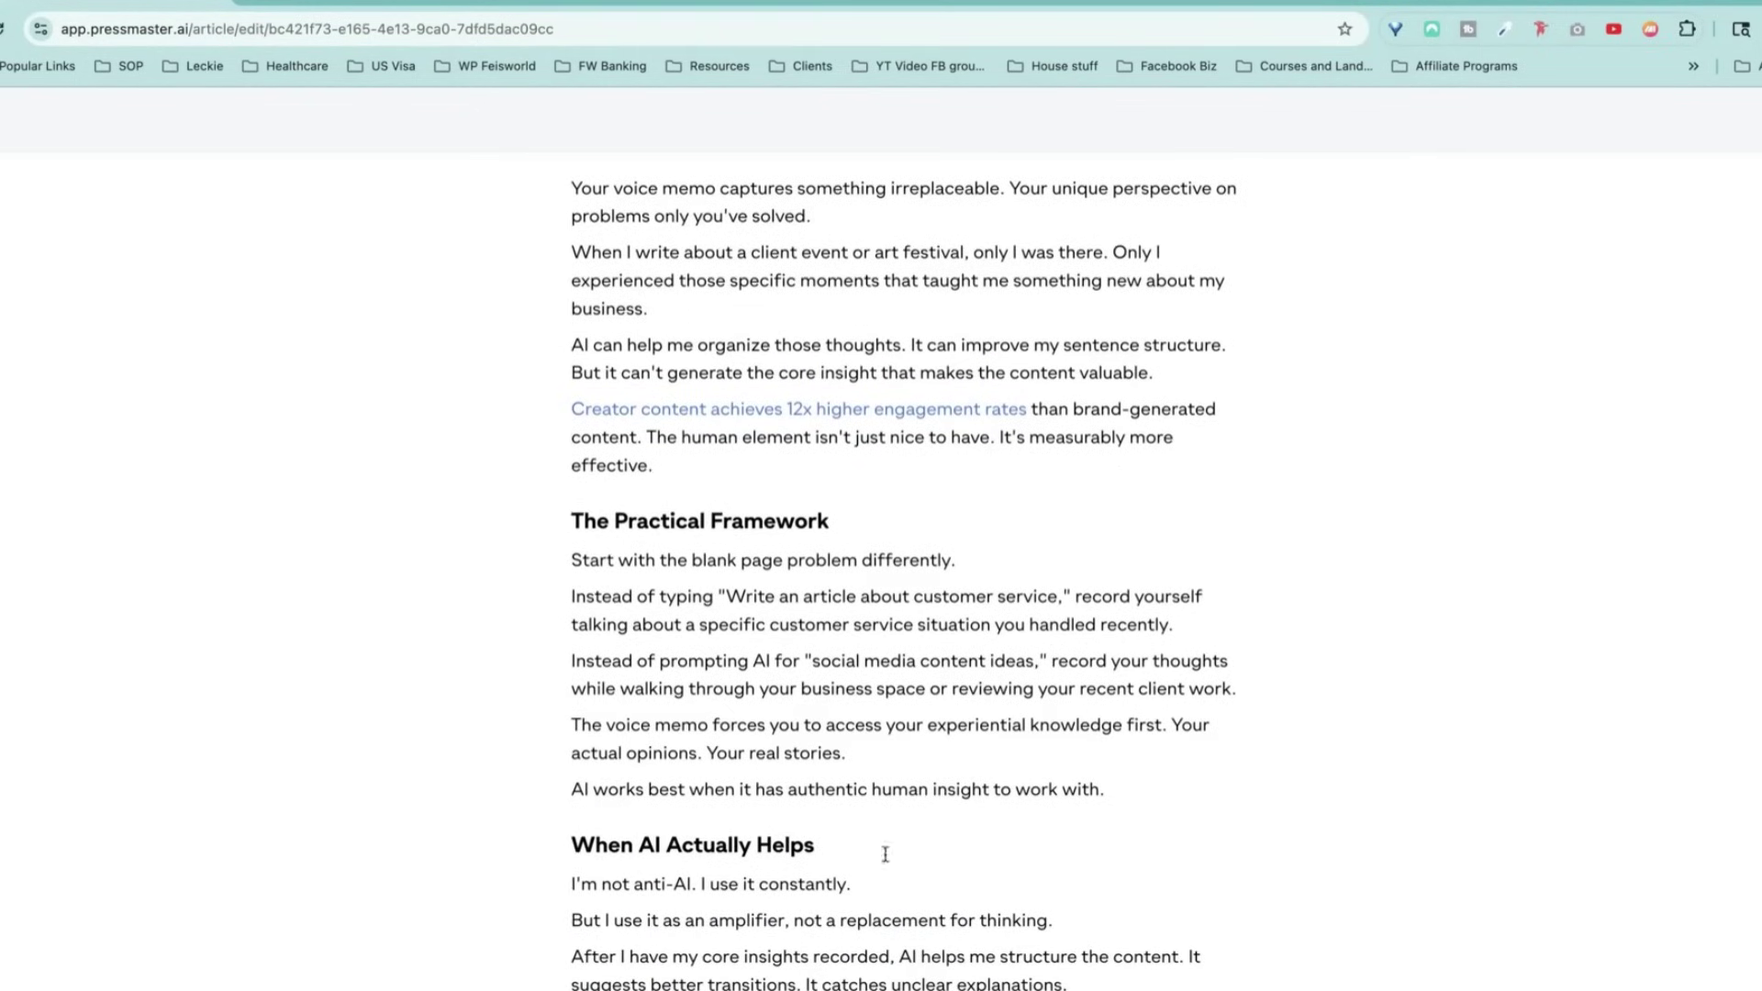
scroll(798, 860, down, 10)
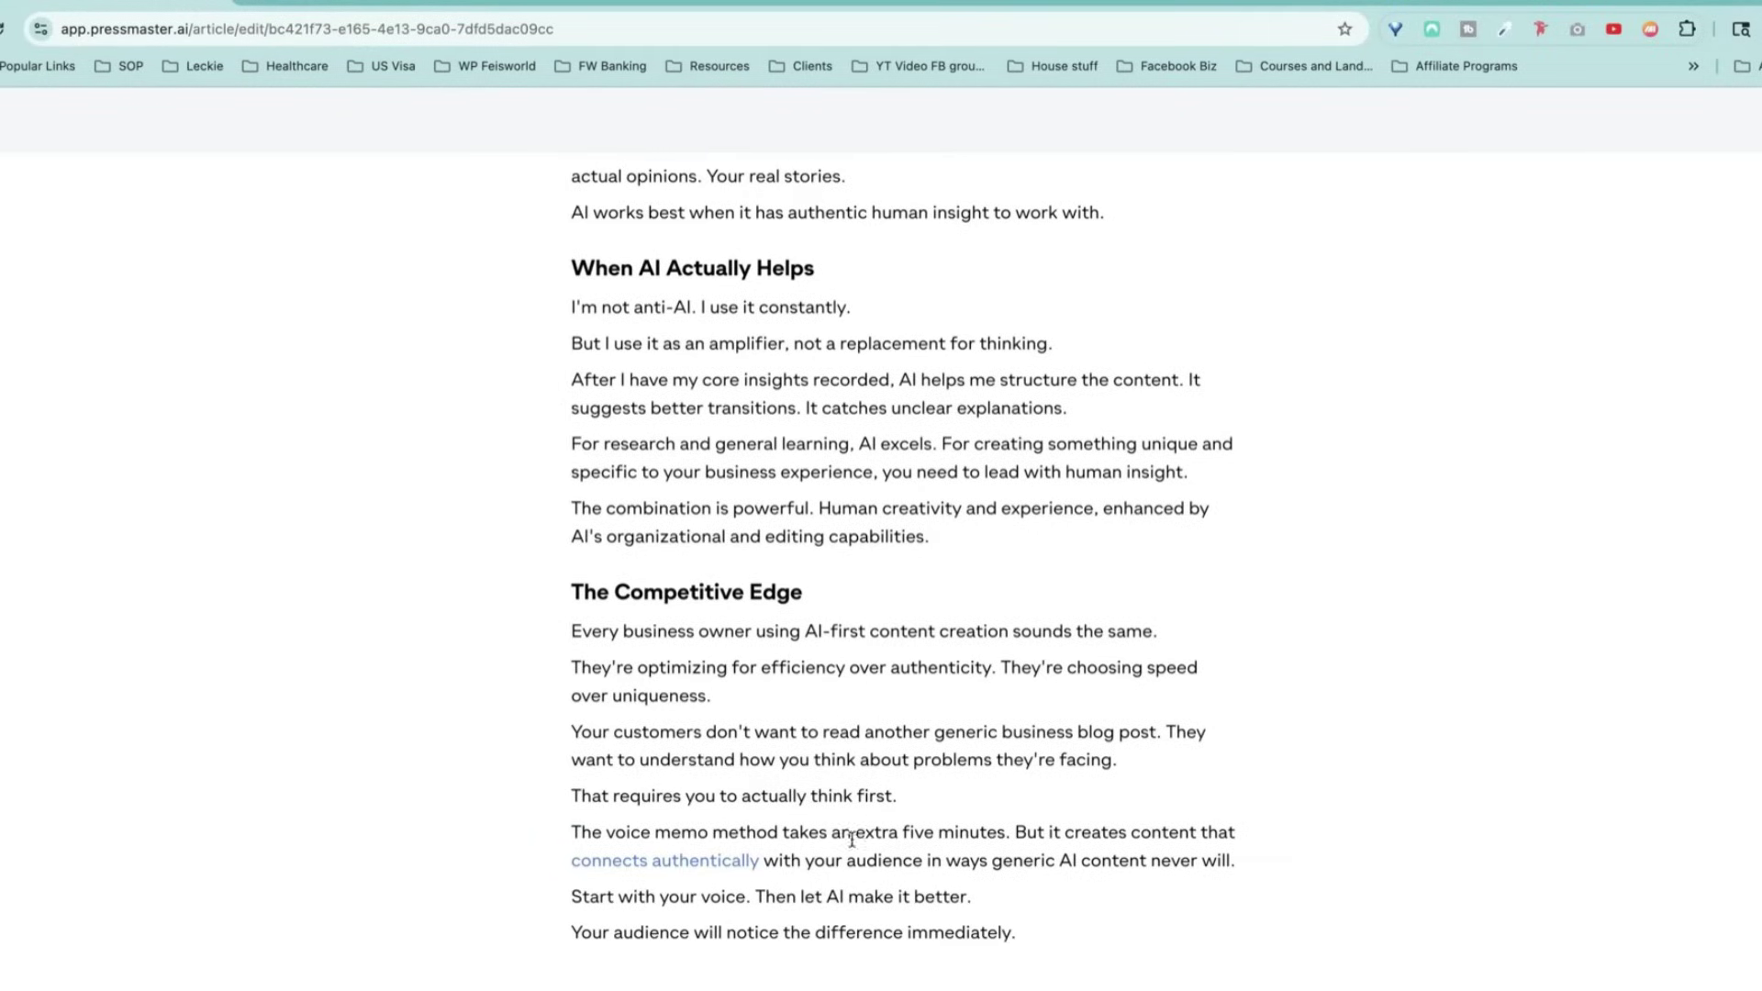
scroll(1114, 784, up, 15)
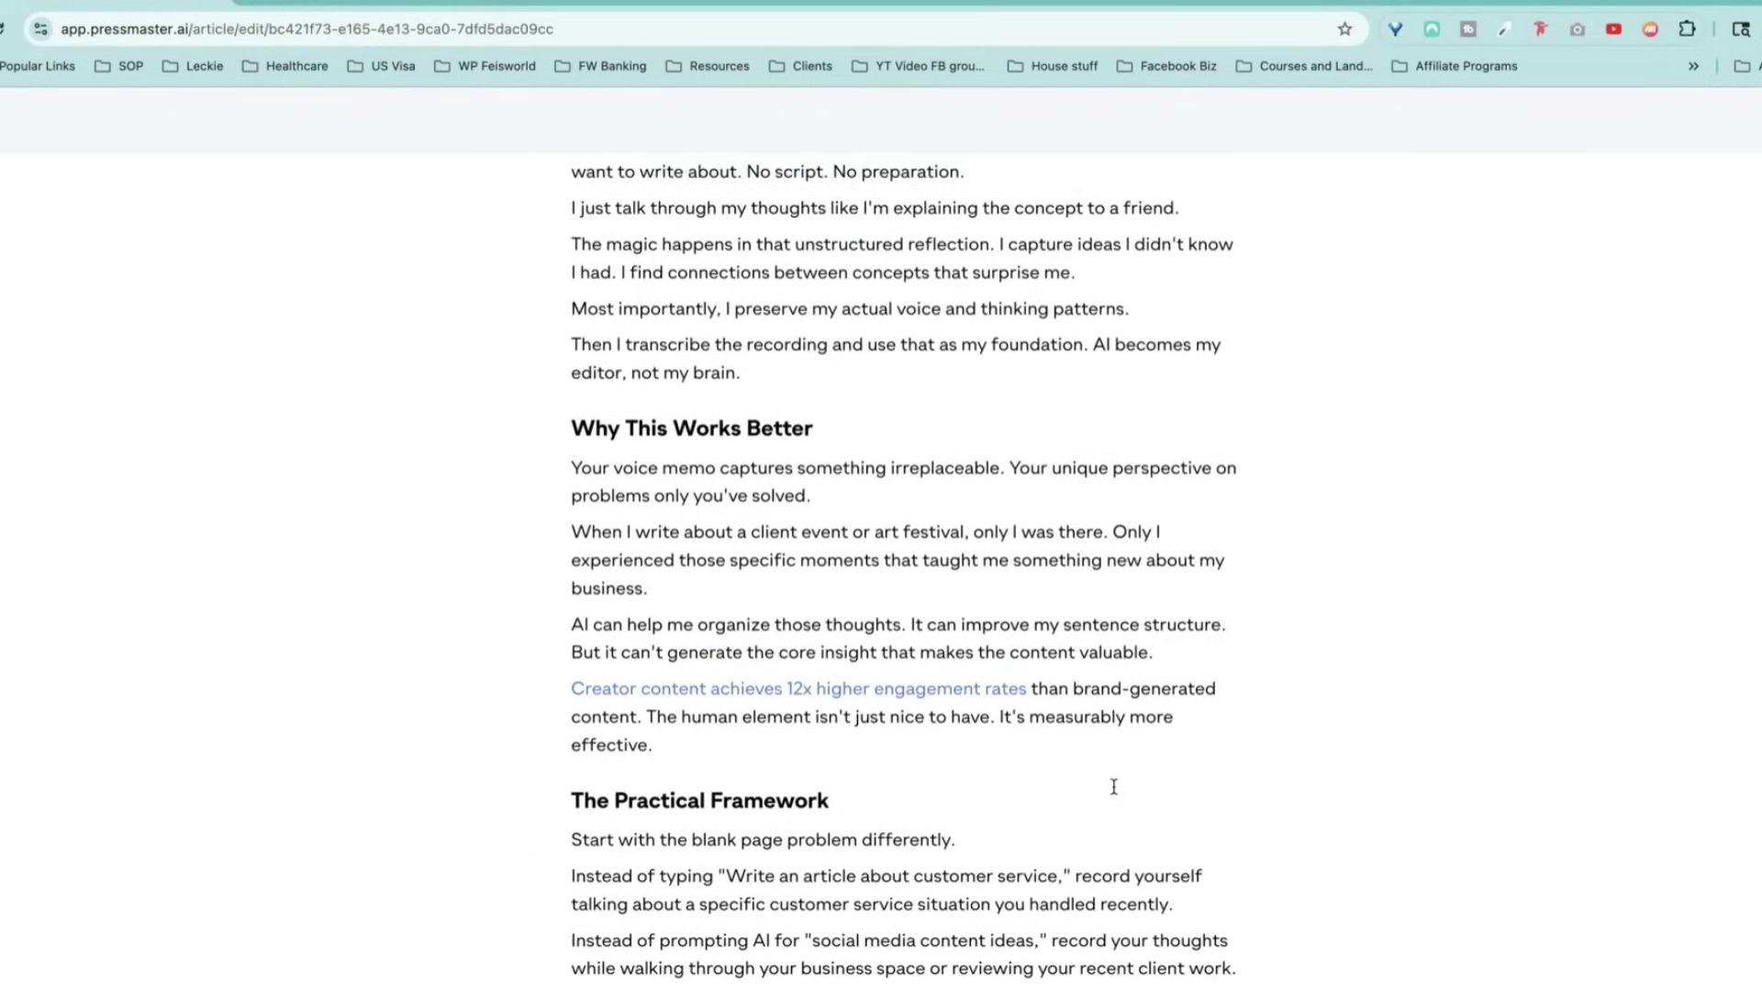
scroll(1114, 787, up, 20)
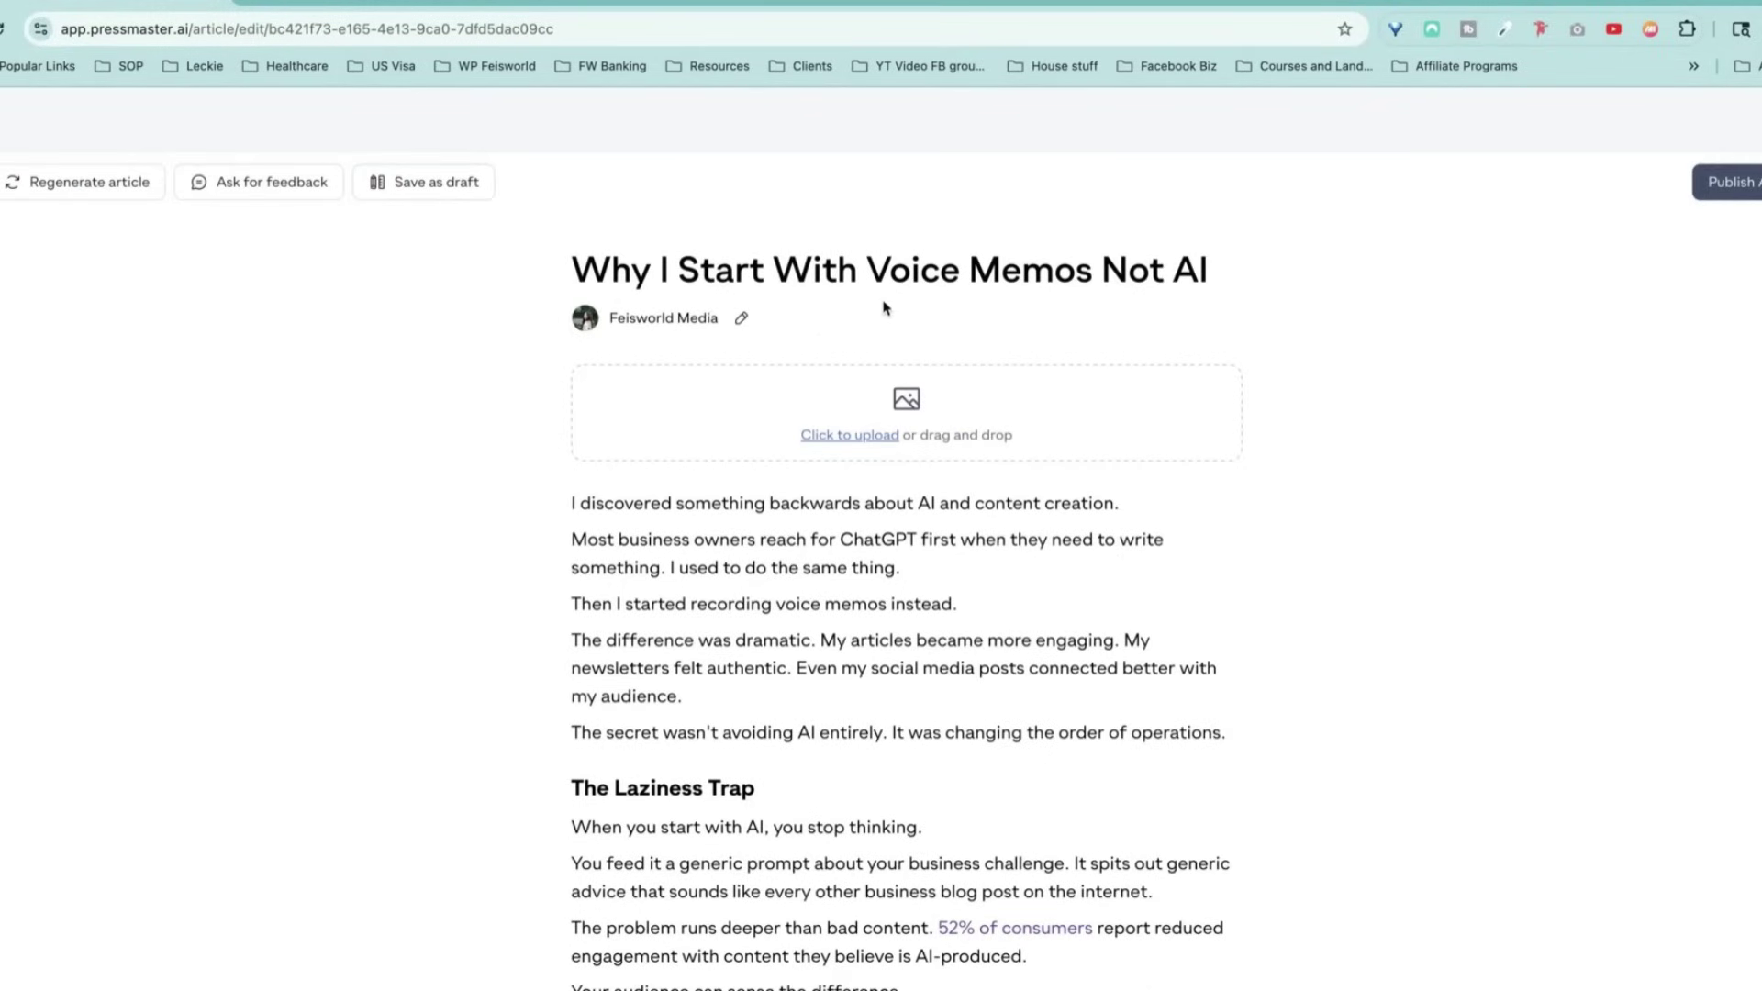
click(1747, 186)
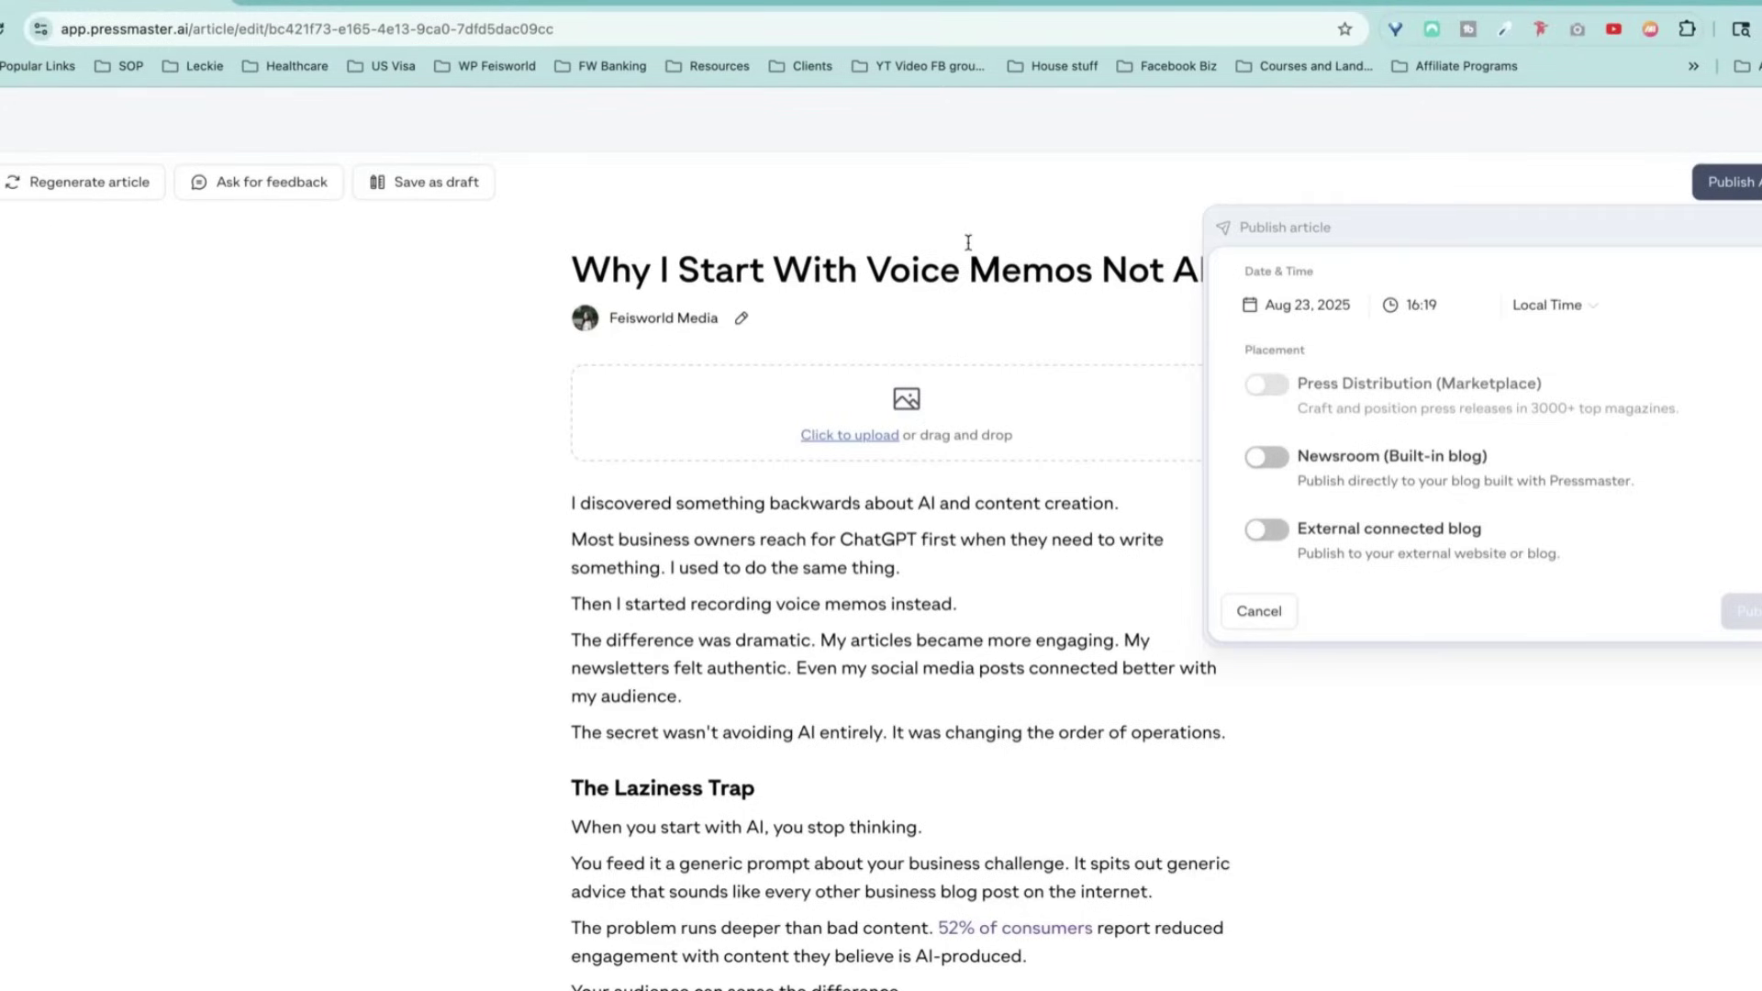
click(1258, 611)
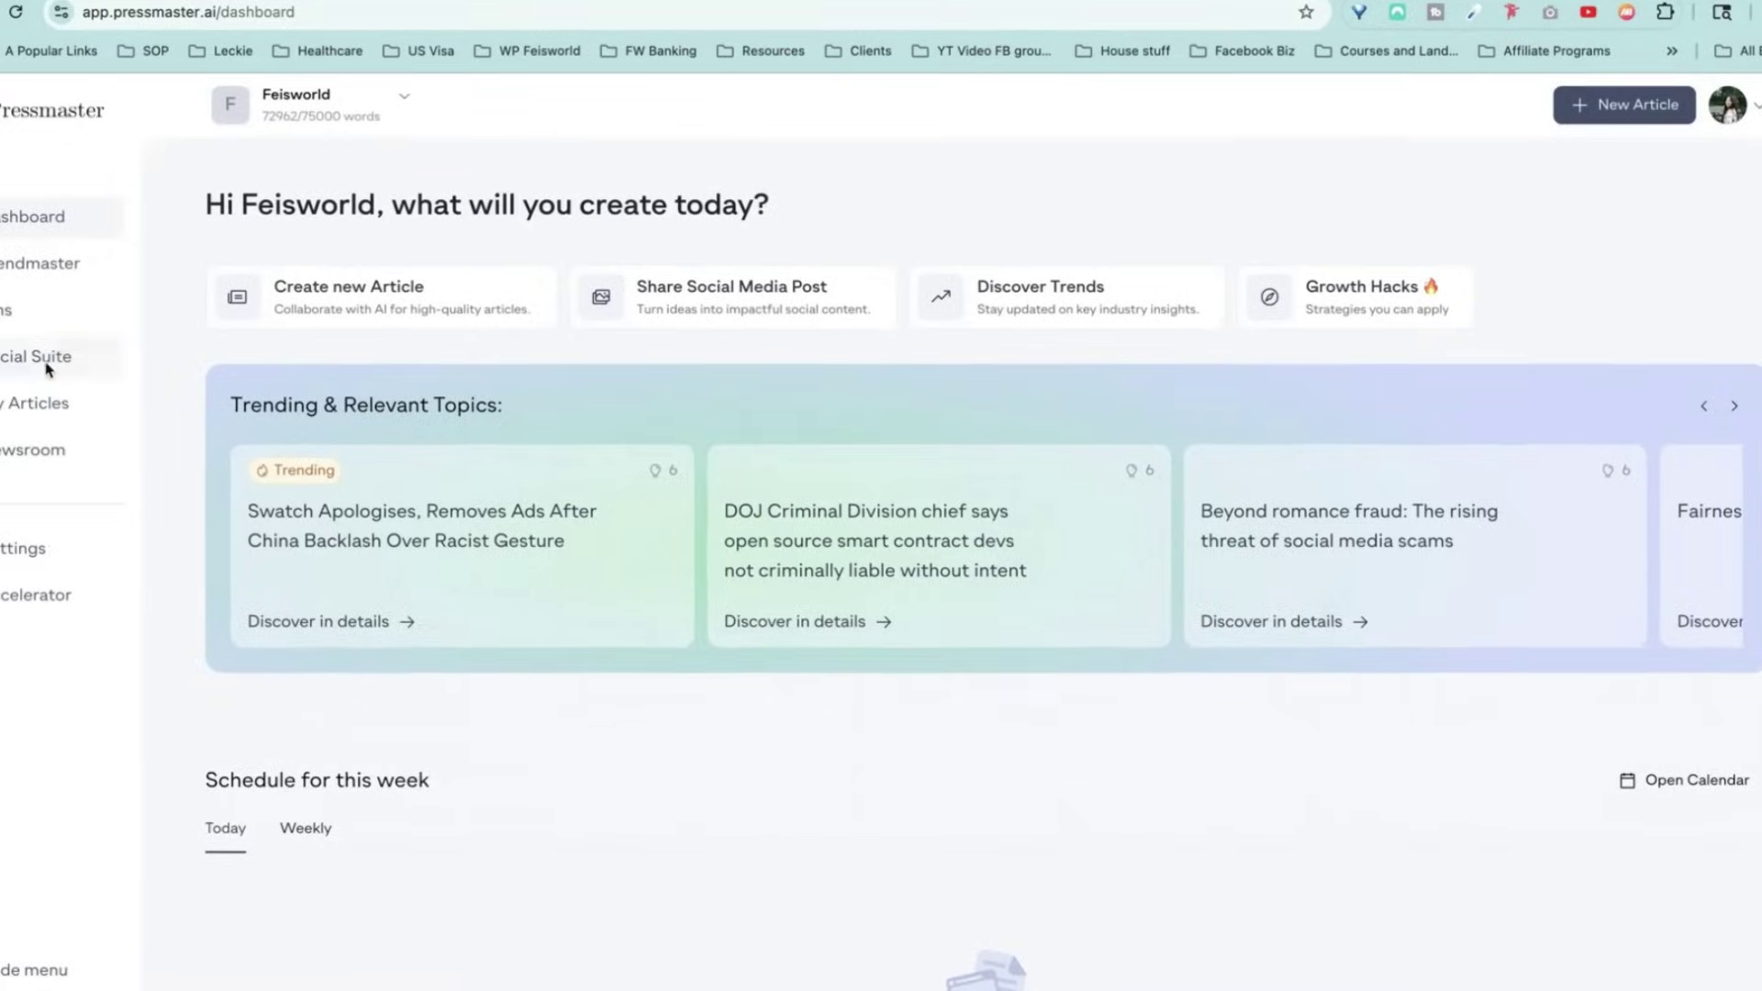
Start a new AI post from the Social Suite section.
click(20, 368)
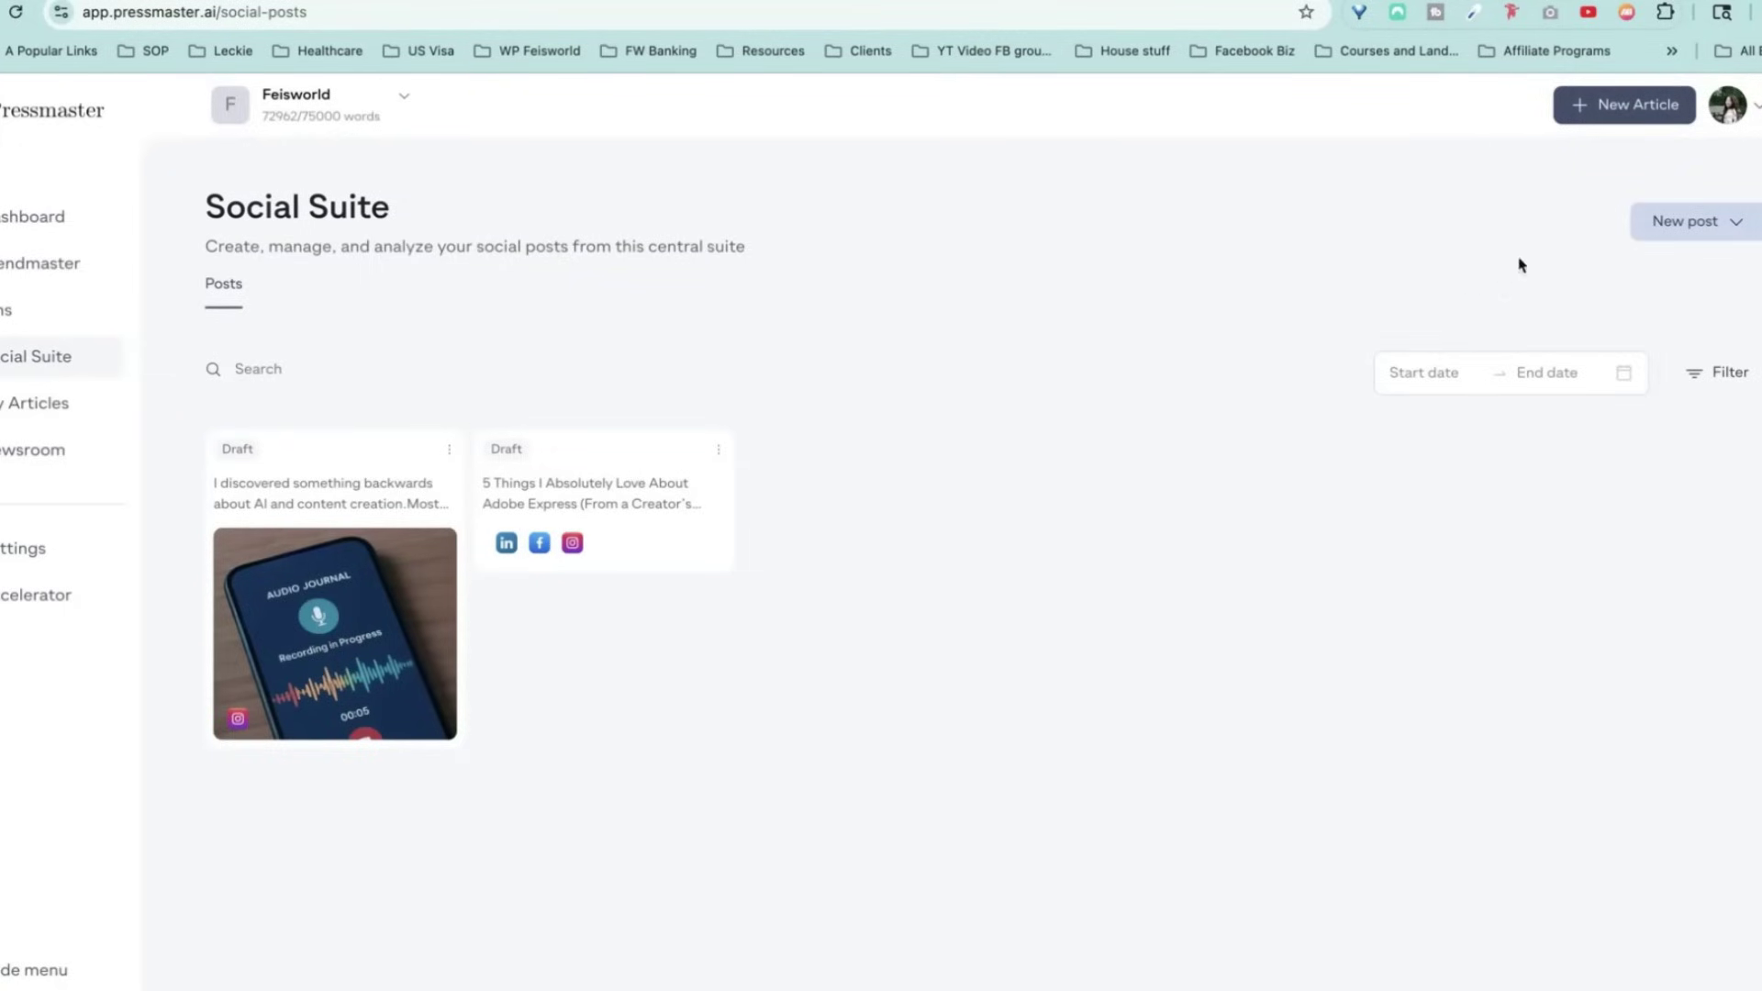
click(1717, 228)
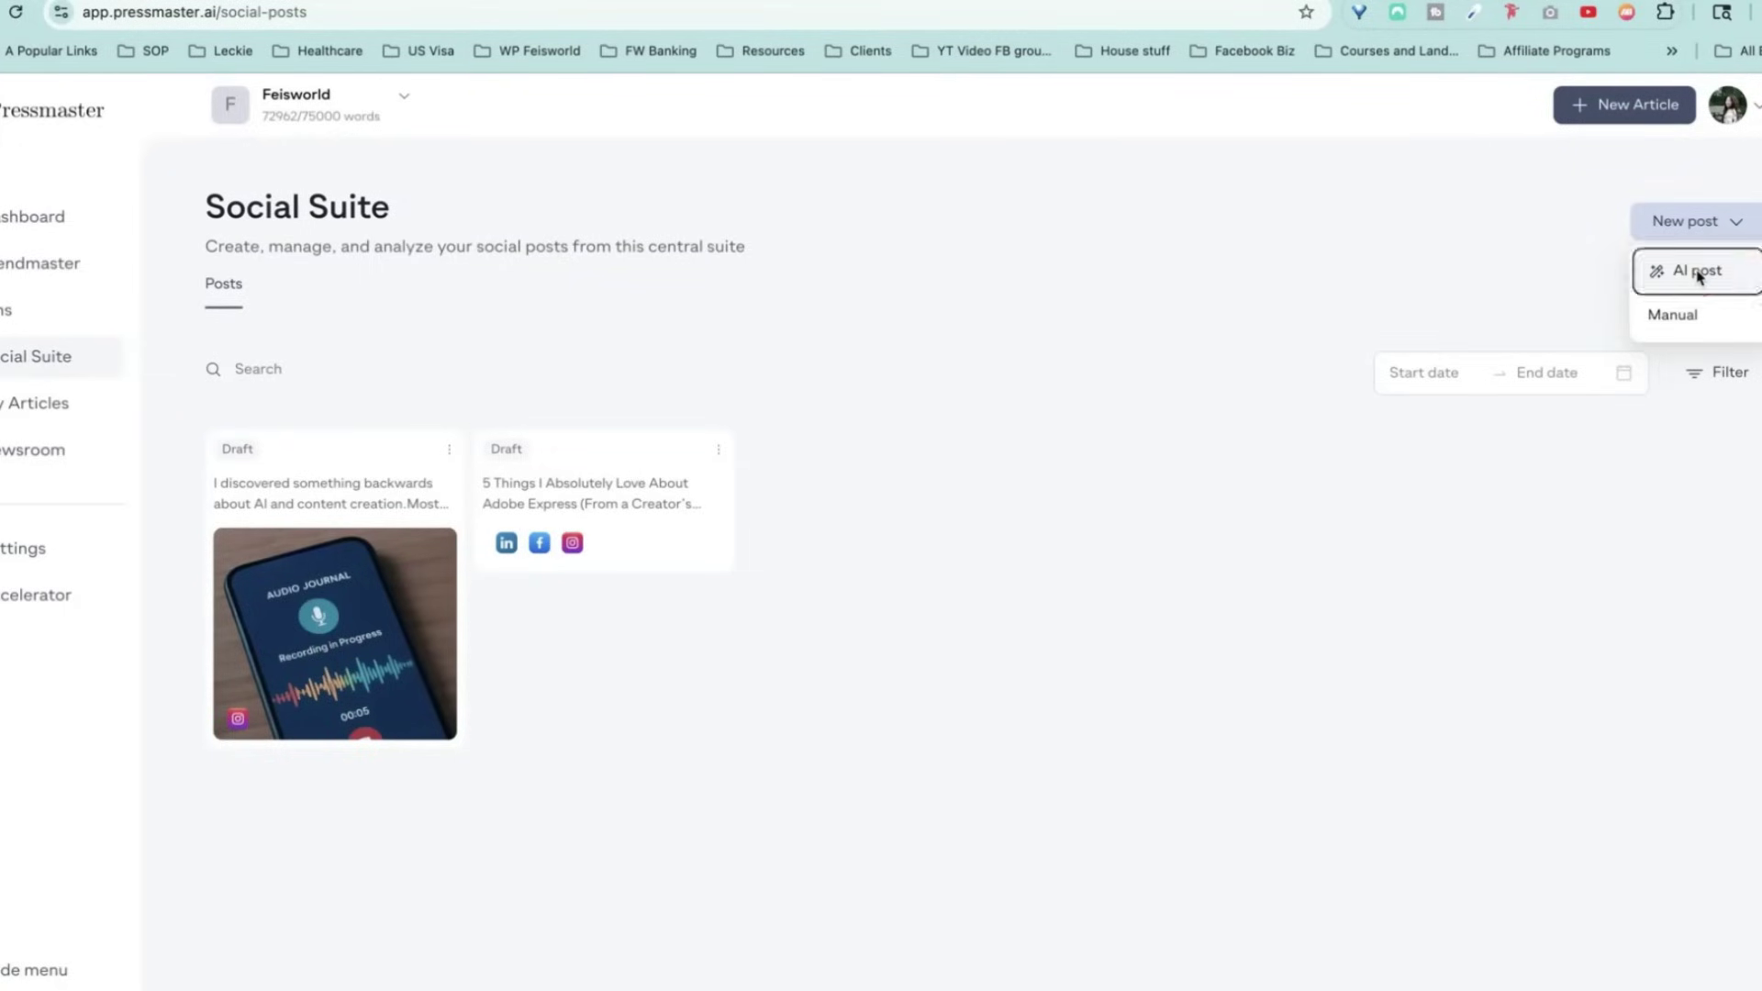
click(1699, 273)
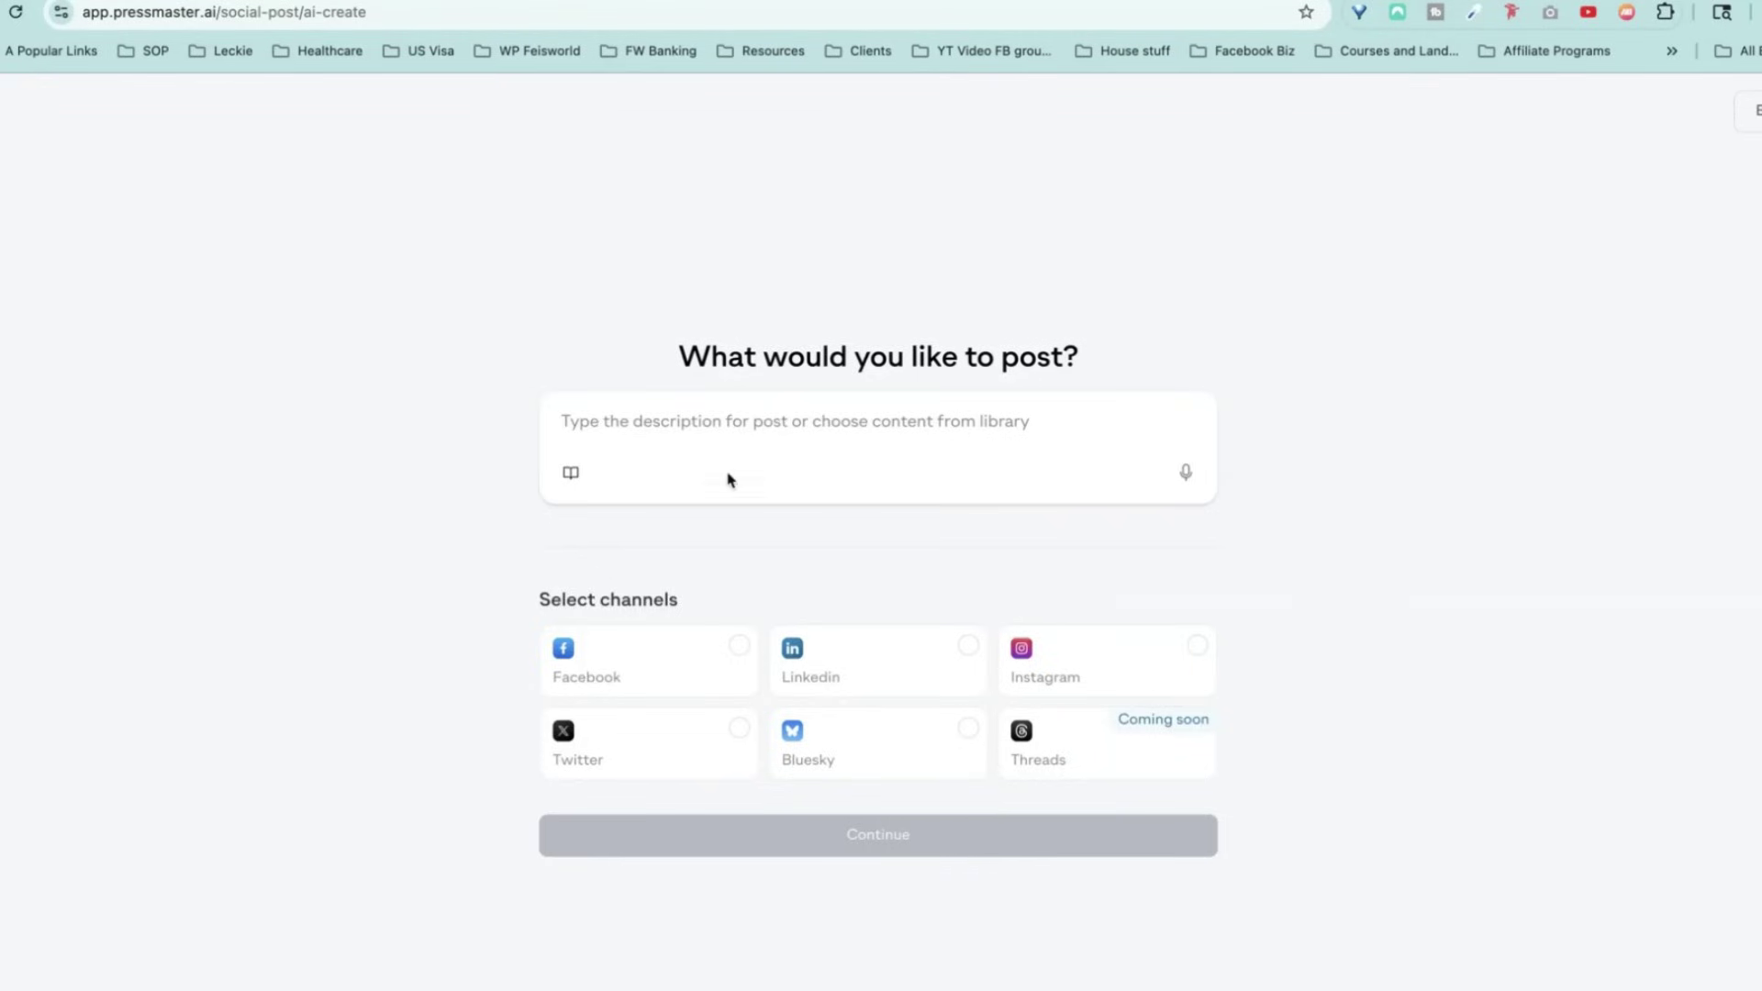
Base the new post on The Human Touch article from the library.
click(571, 473)
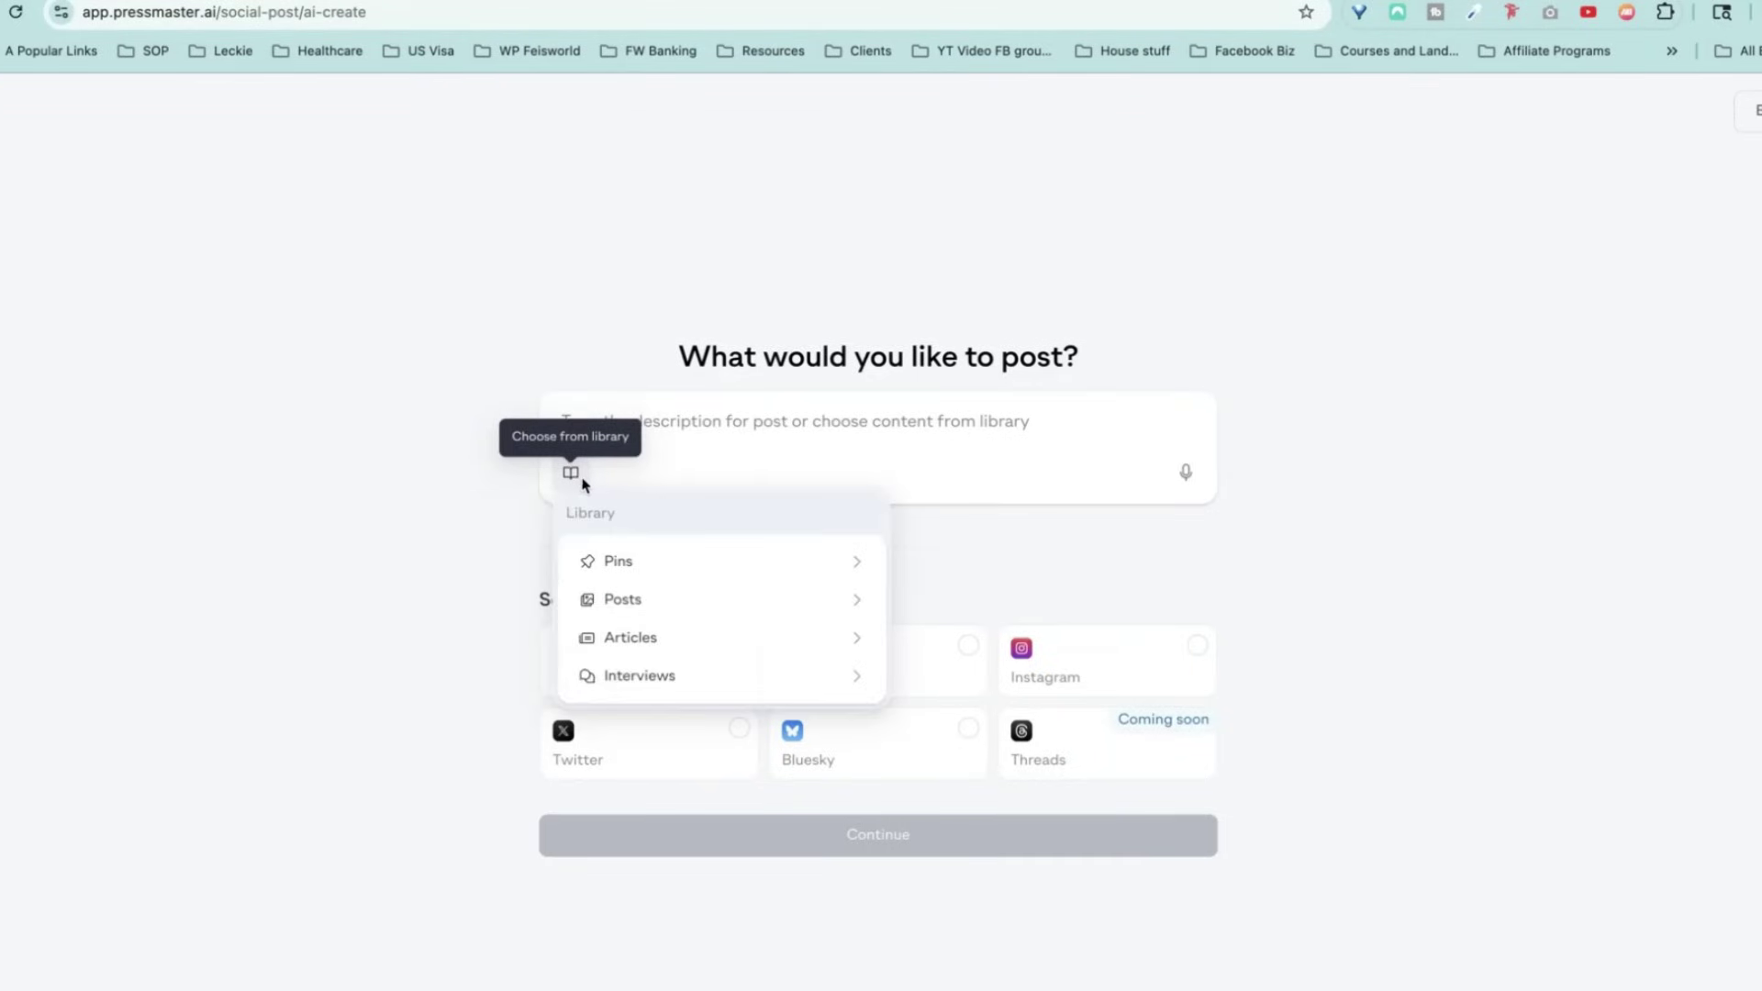
click(769, 646)
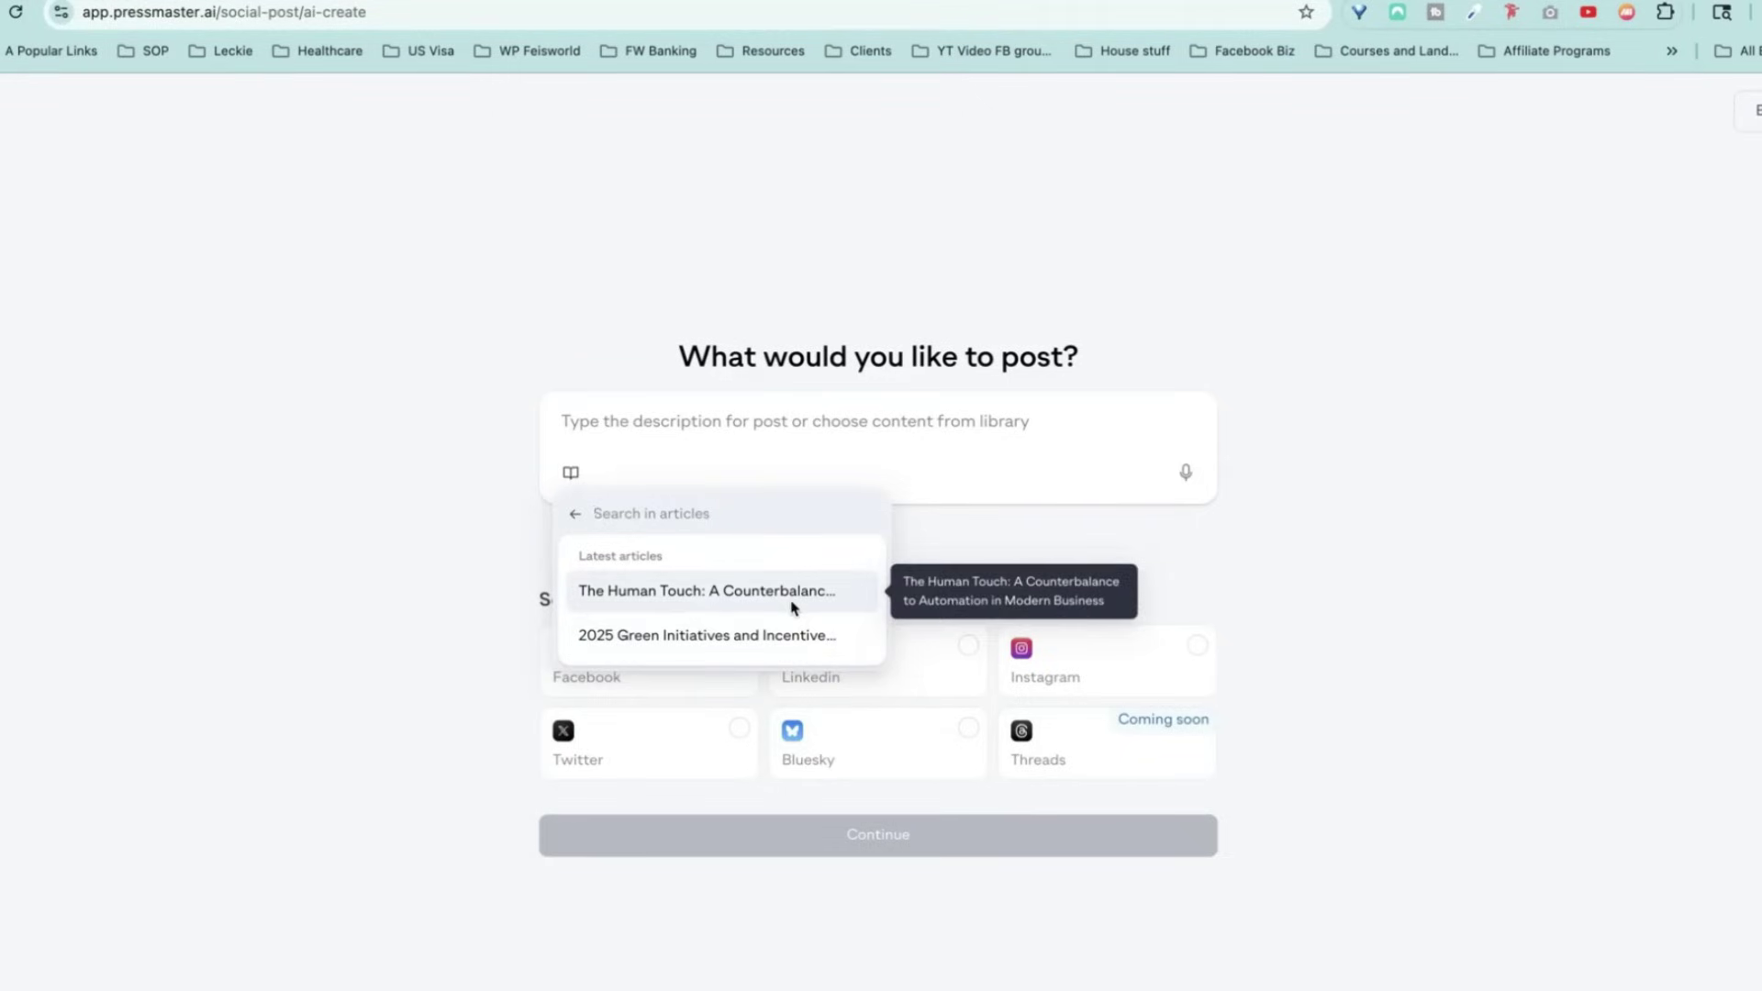
click(789, 603)
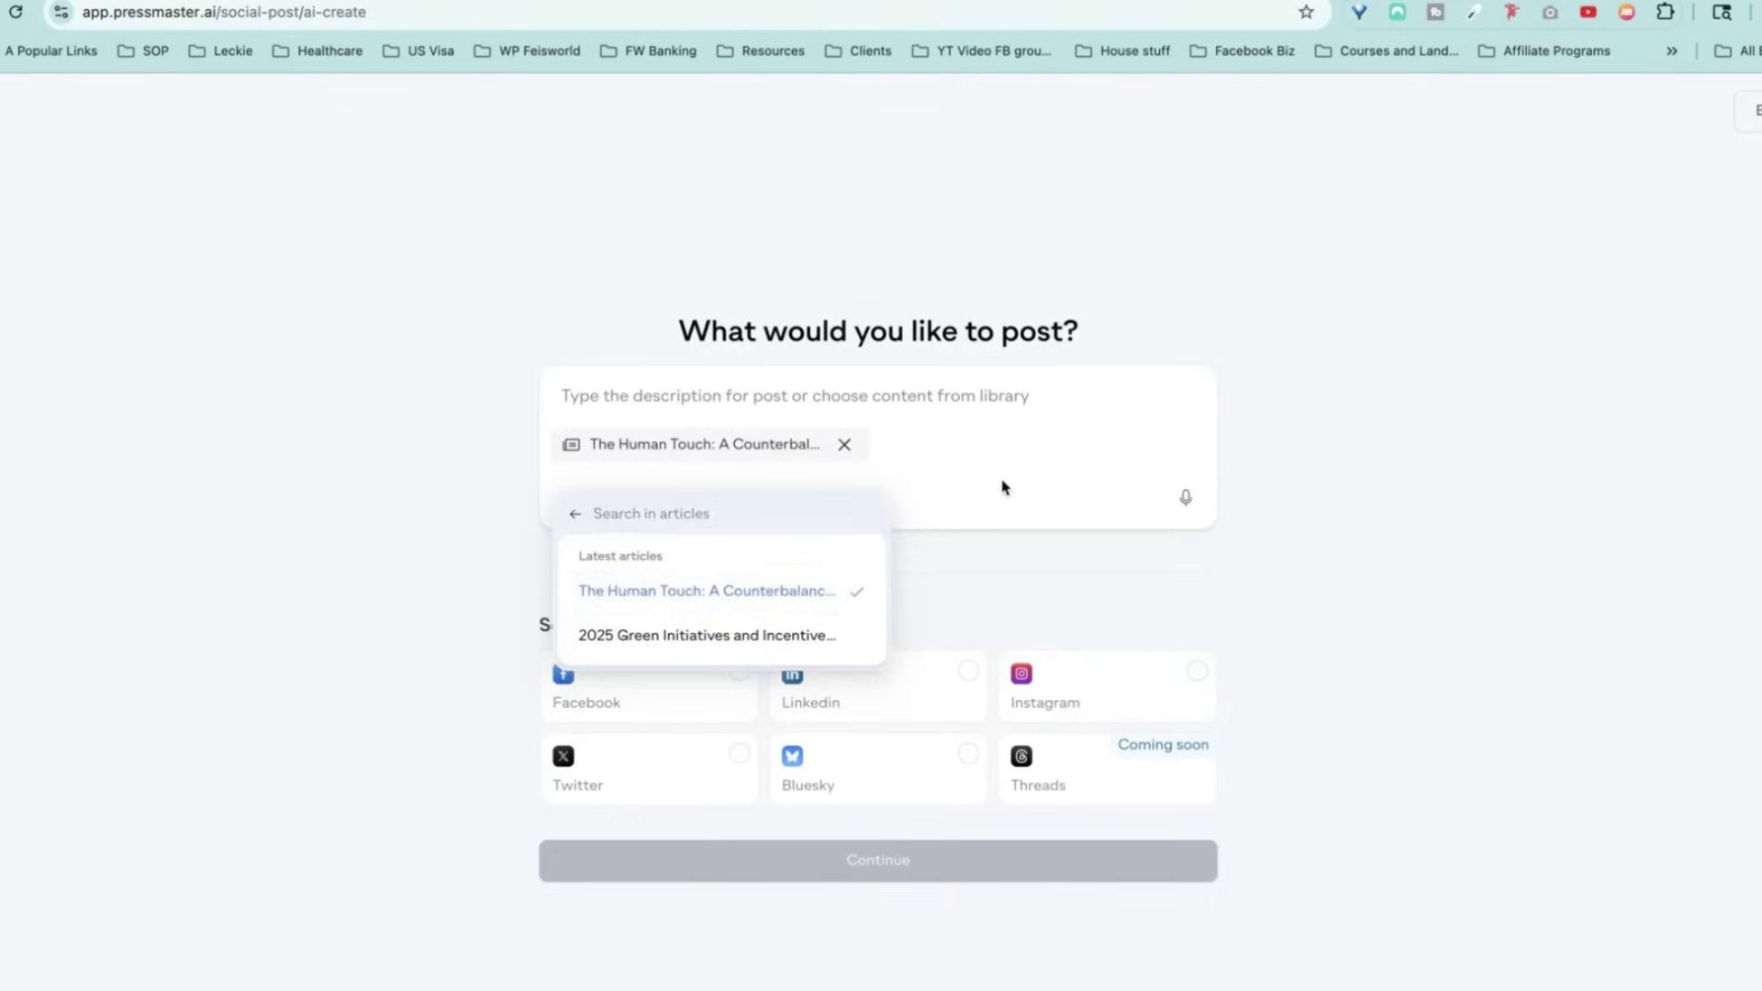
Target Facebook, LinkedIn, Twitter, Bluesky and Instagram, then continue to the post setup.
click(759, 684)
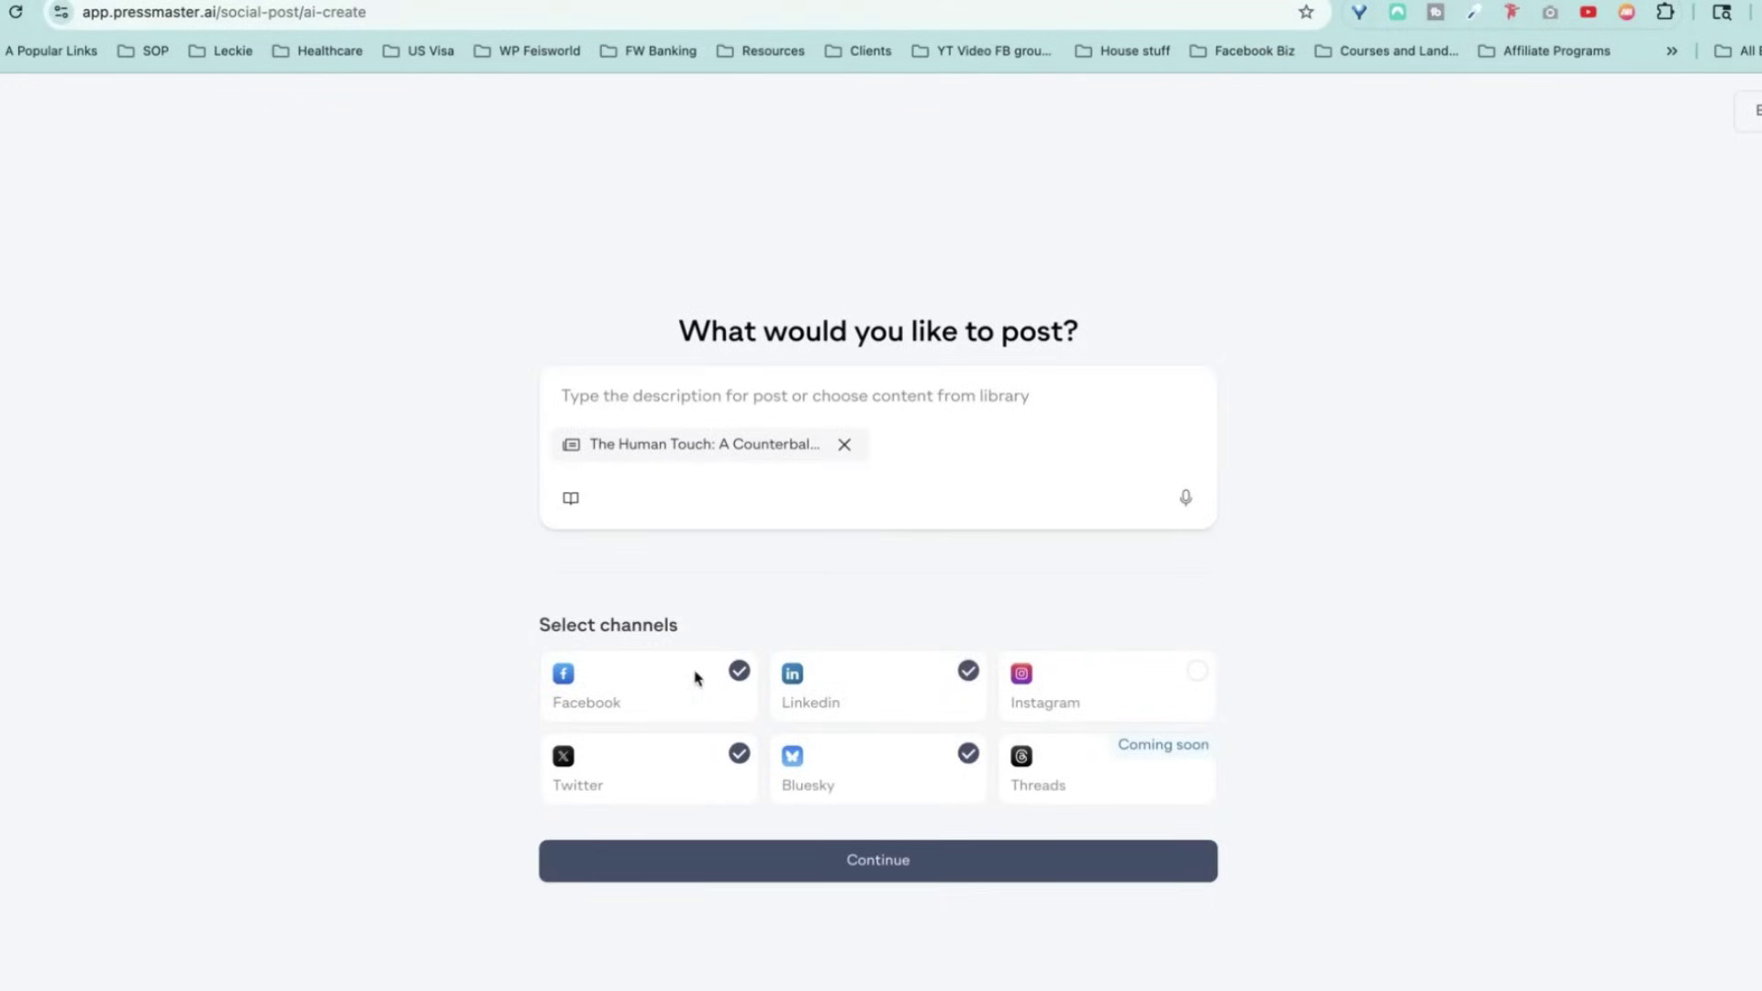
click(1197, 675)
click(1038, 861)
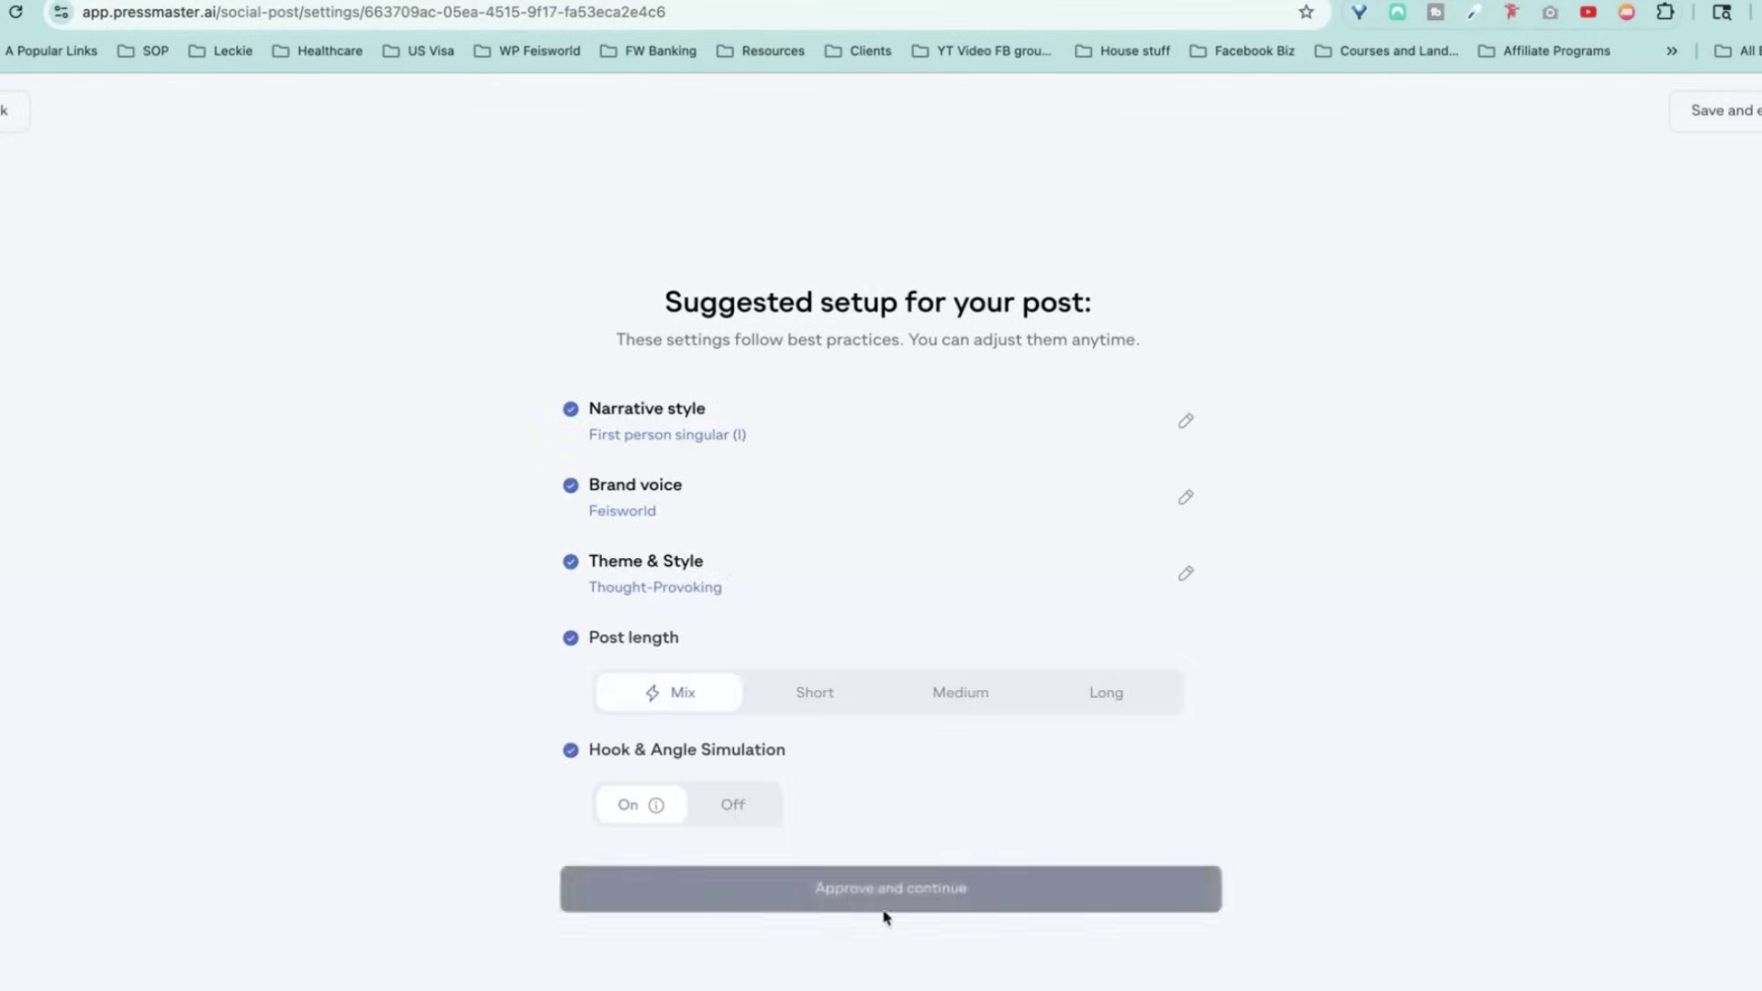
Approve the suggested setup, pick the 12x-higher-engagement hook, and generate the posts.
click(885, 909)
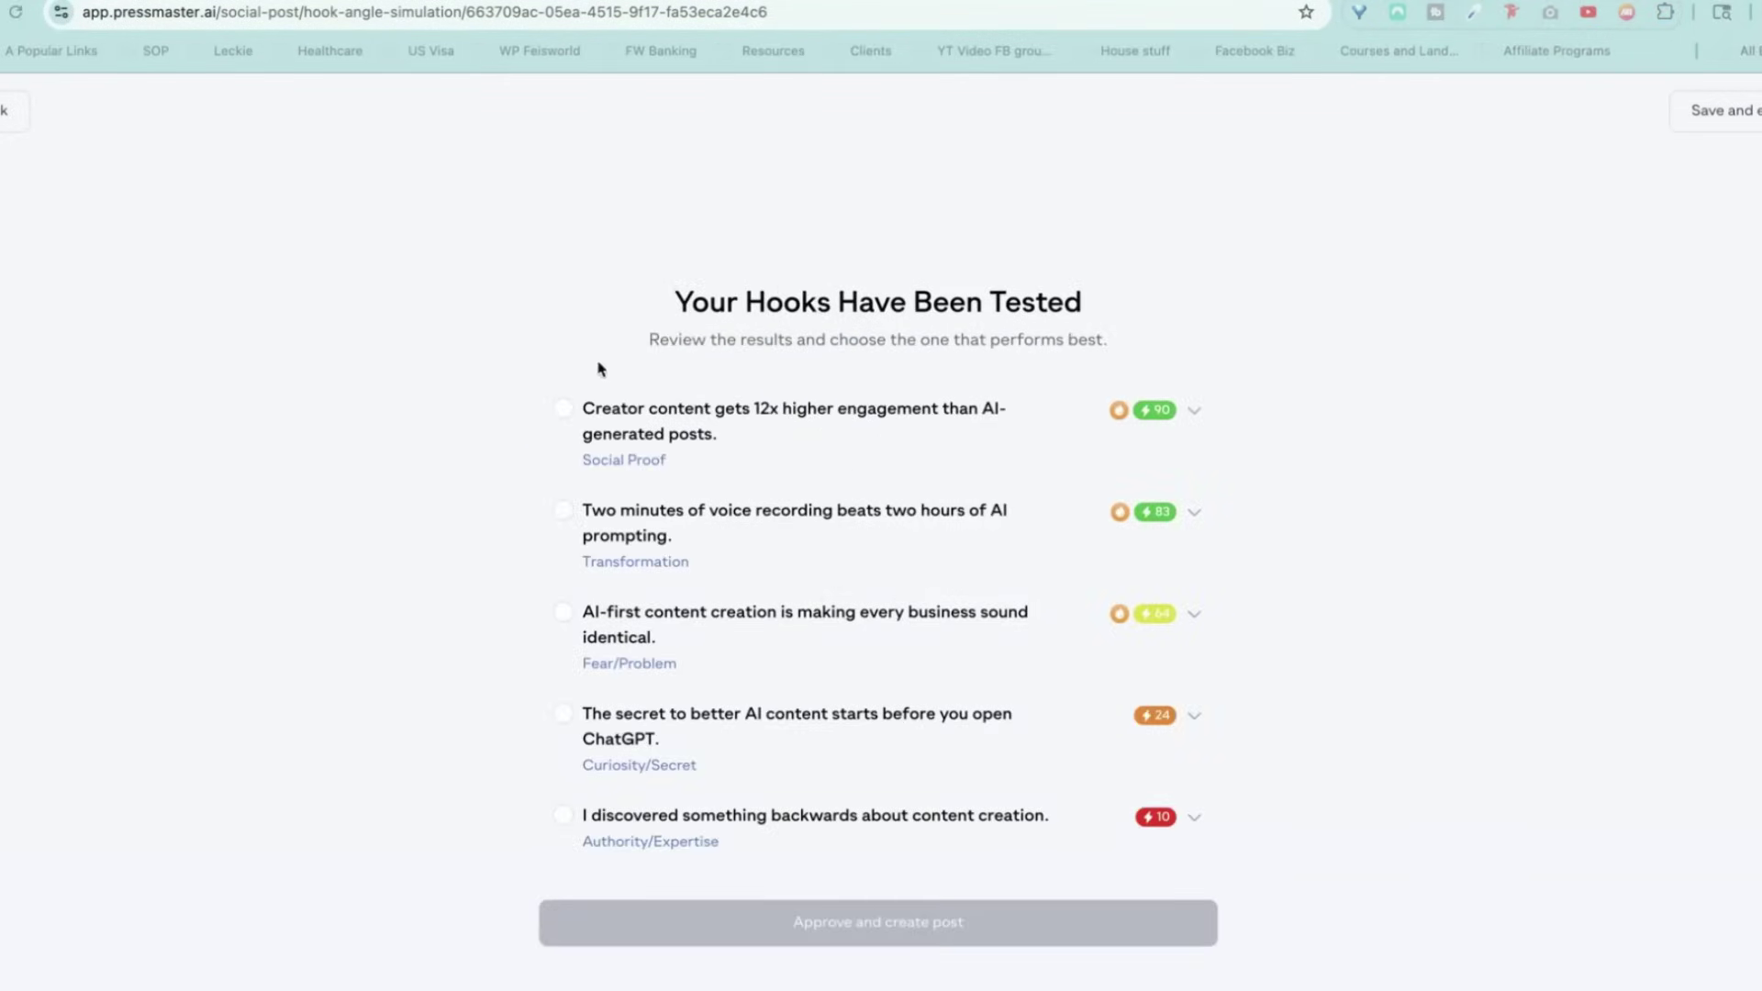
click(1194, 411)
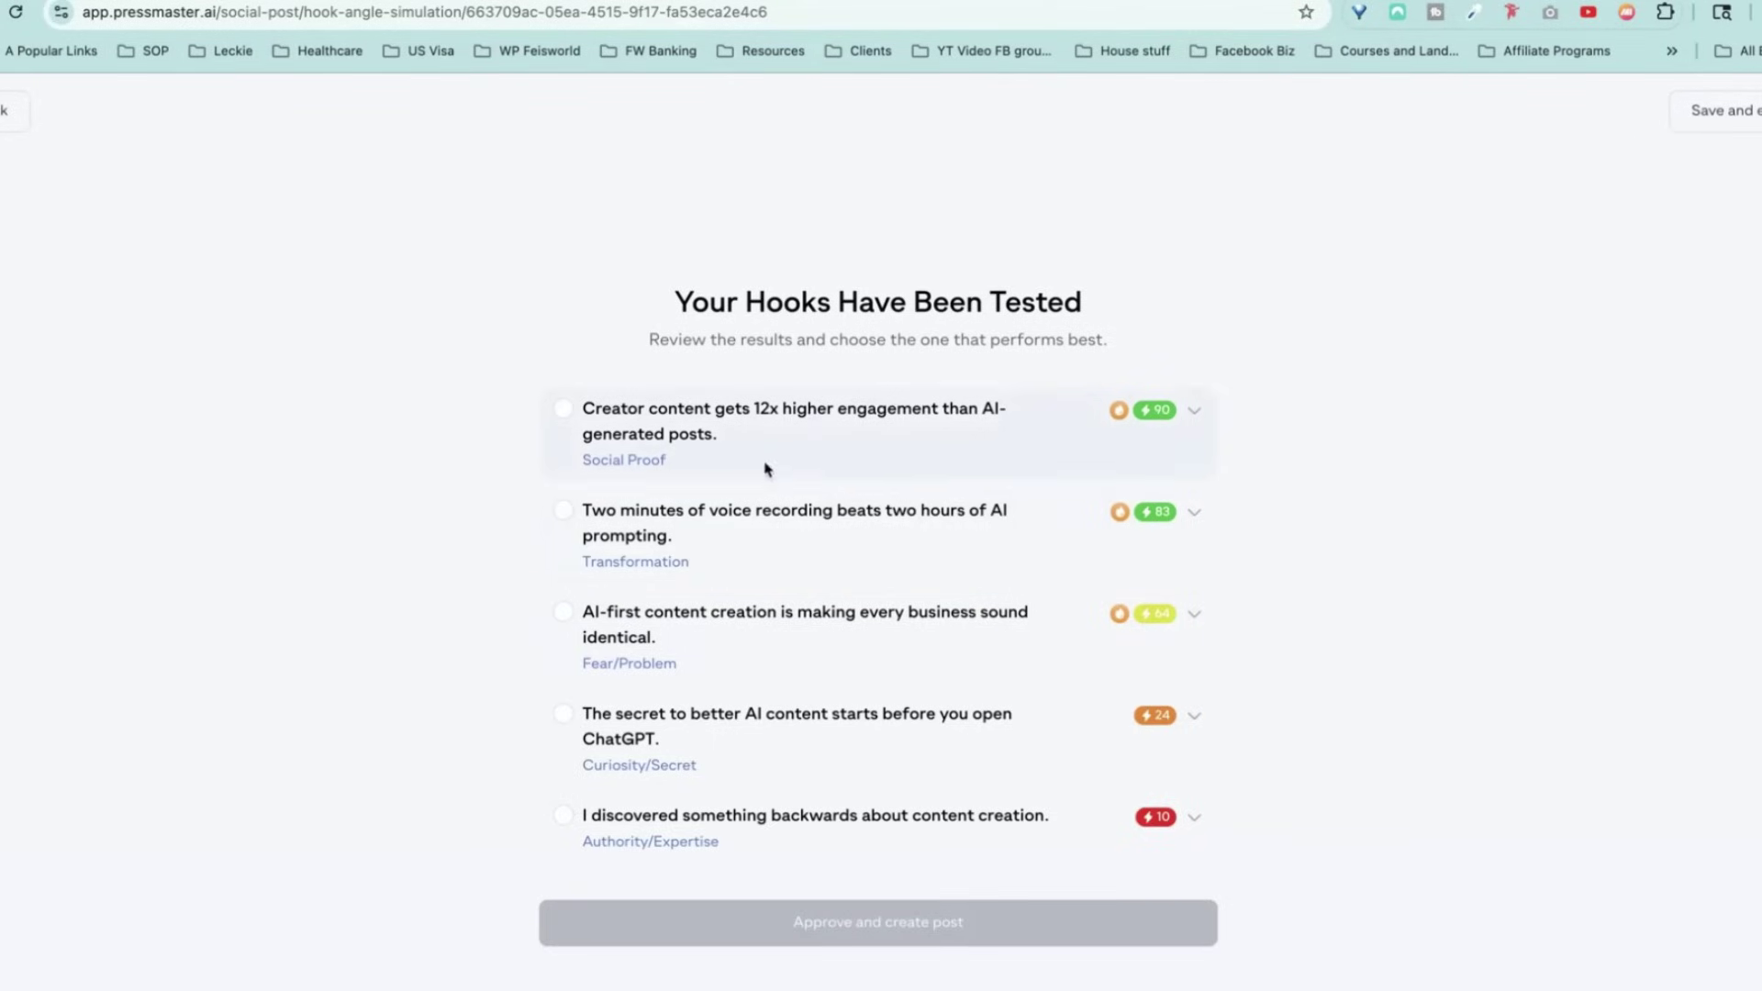
click(1066, 512)
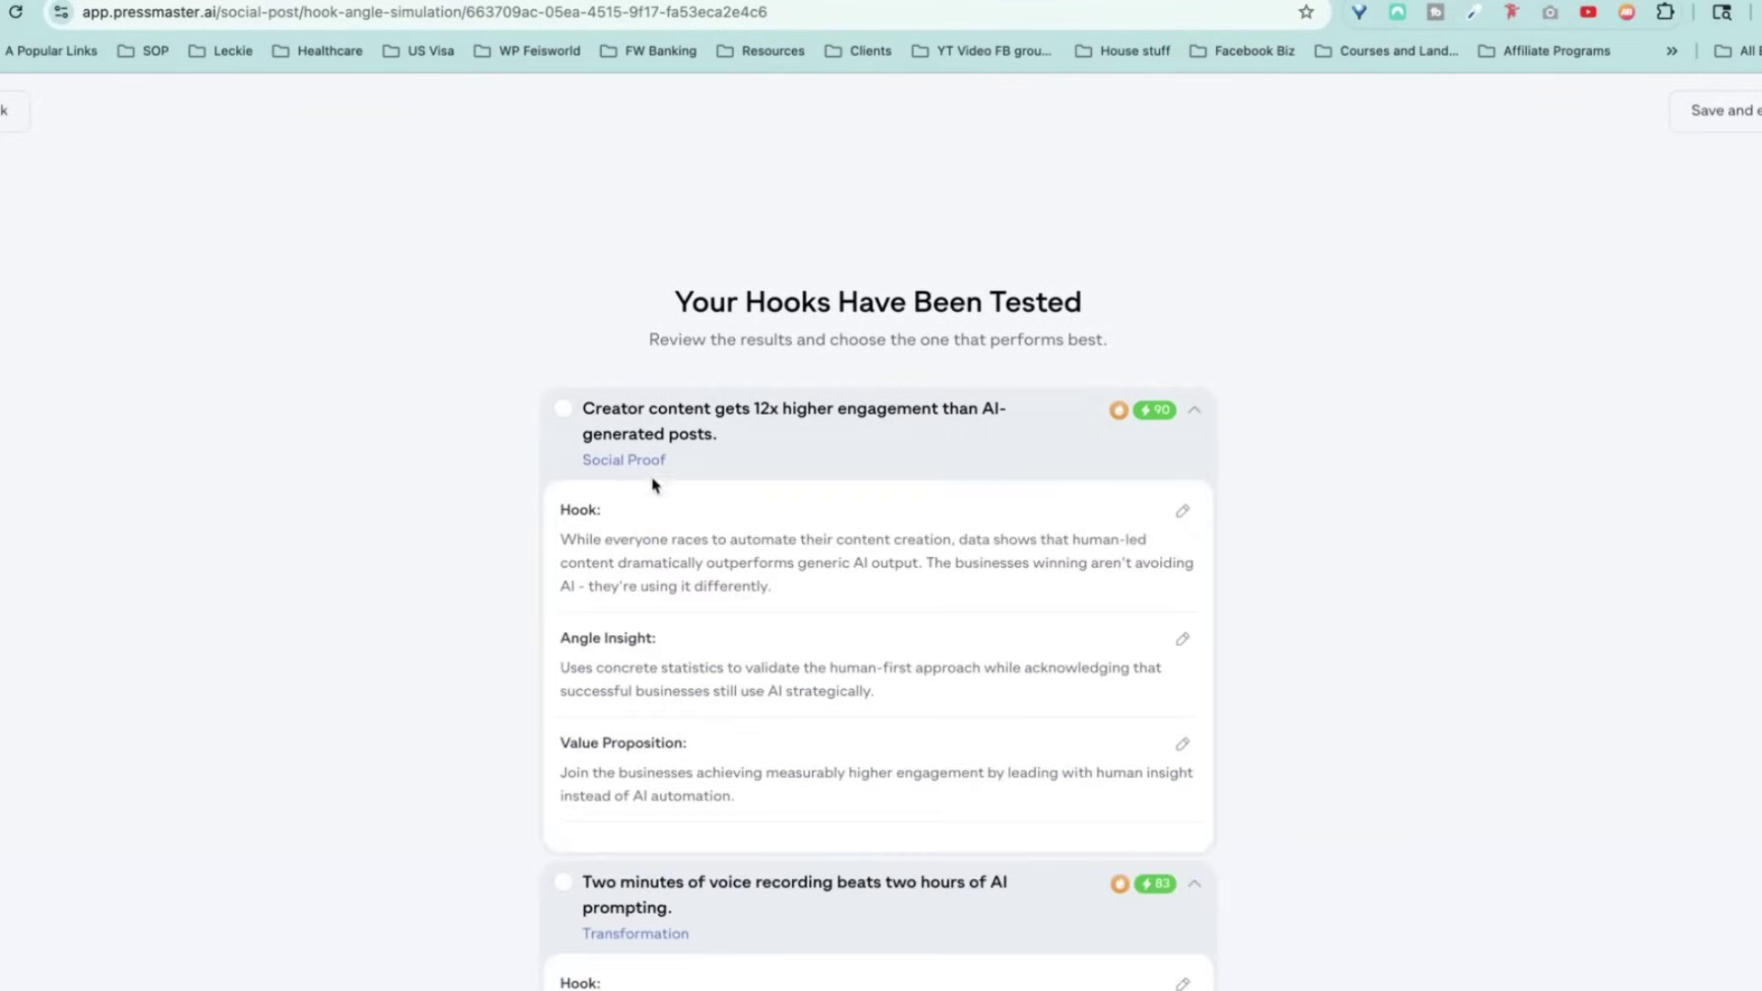
click(563, 409)
scroll(1360, 619, down, 7)
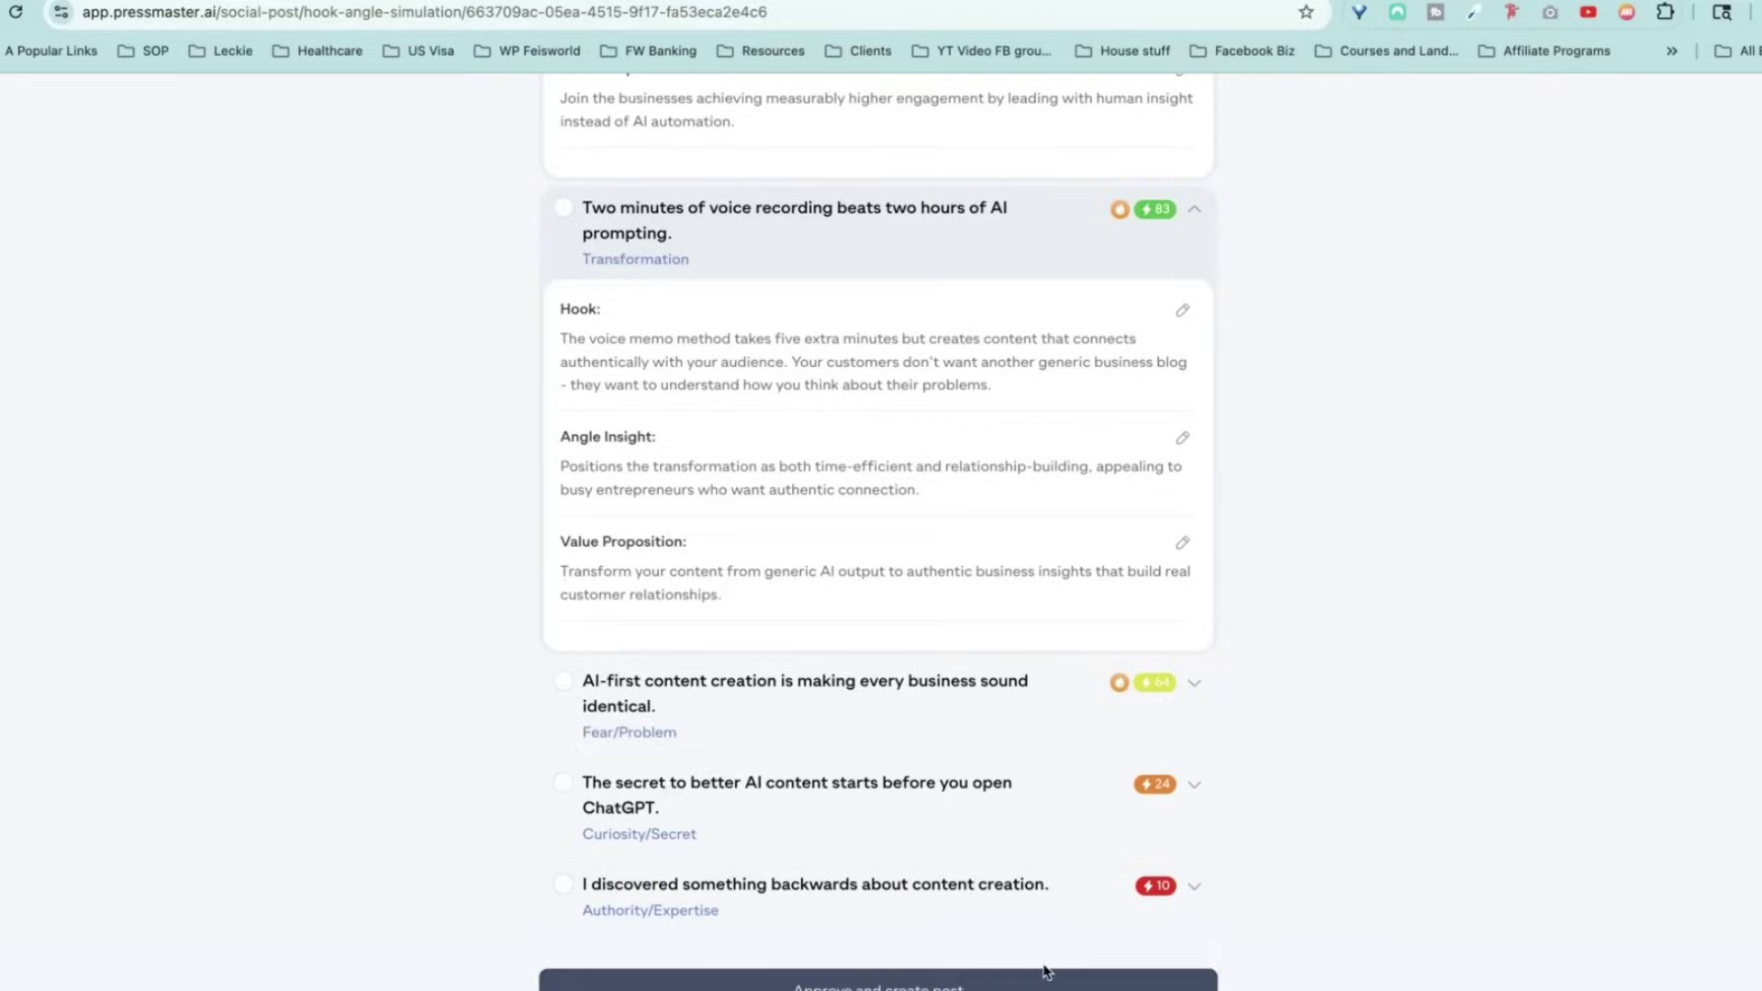
click(1246, 947)
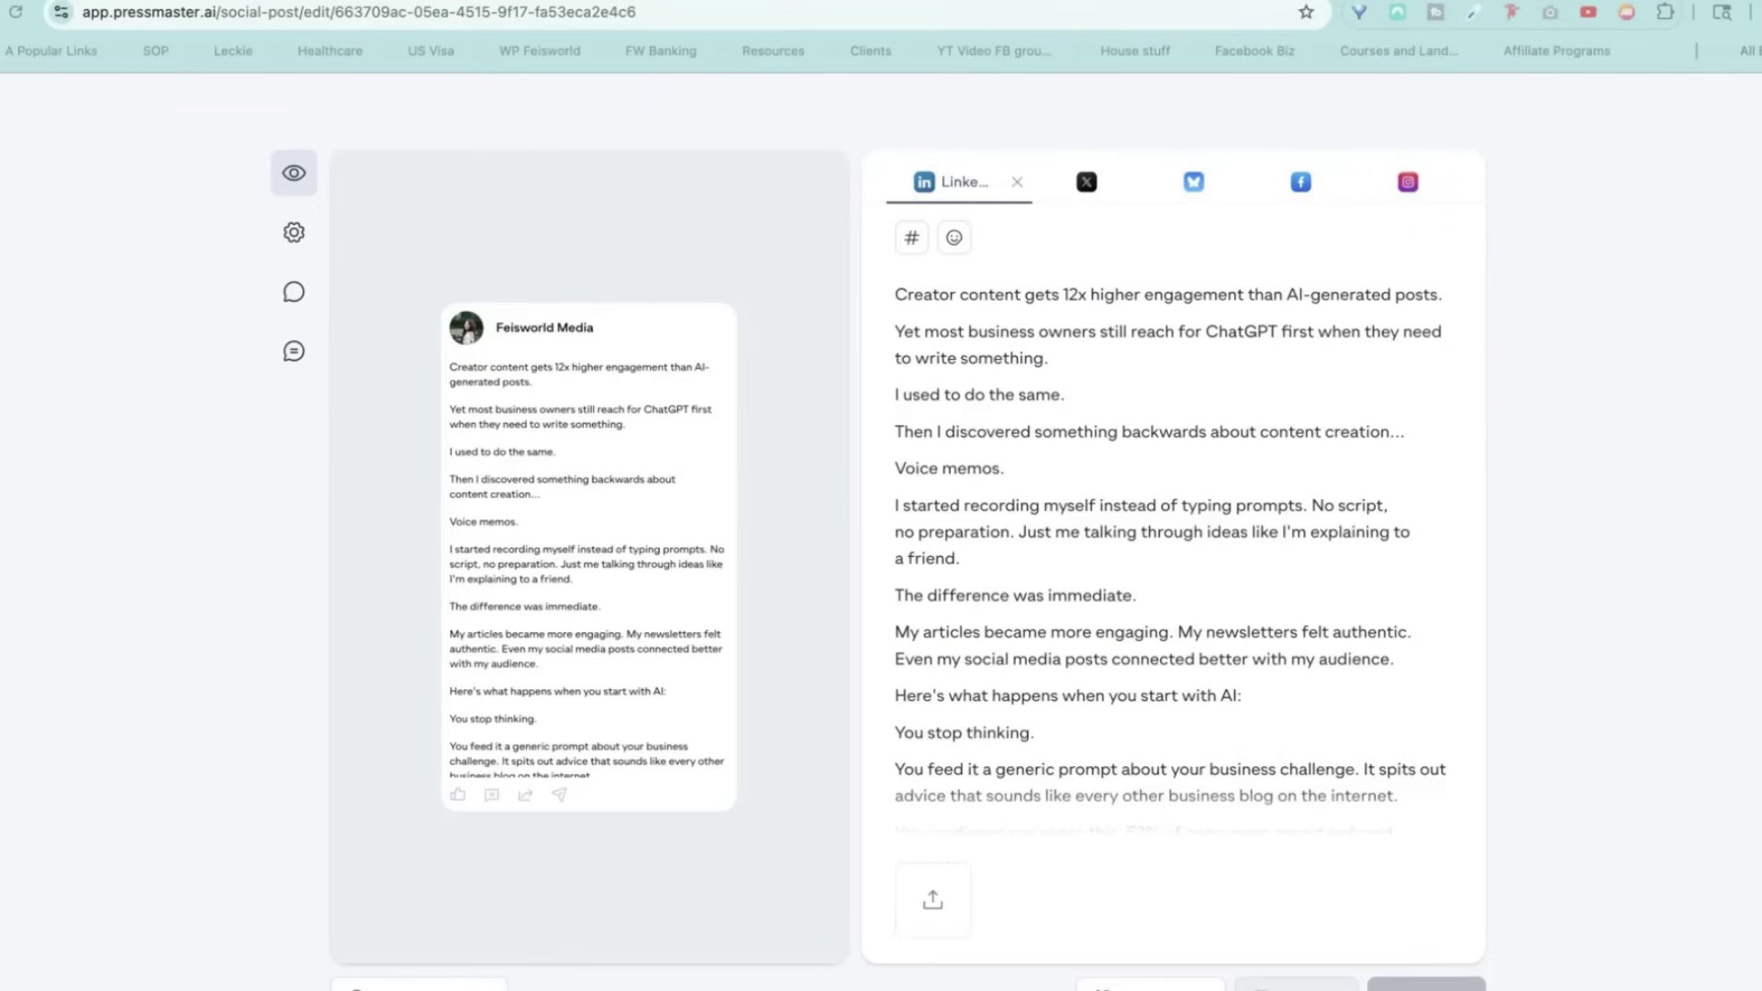
Review the generated Twitter and Bluesky versions, scrolling through the Bluesky thread.
click(1087, 181)
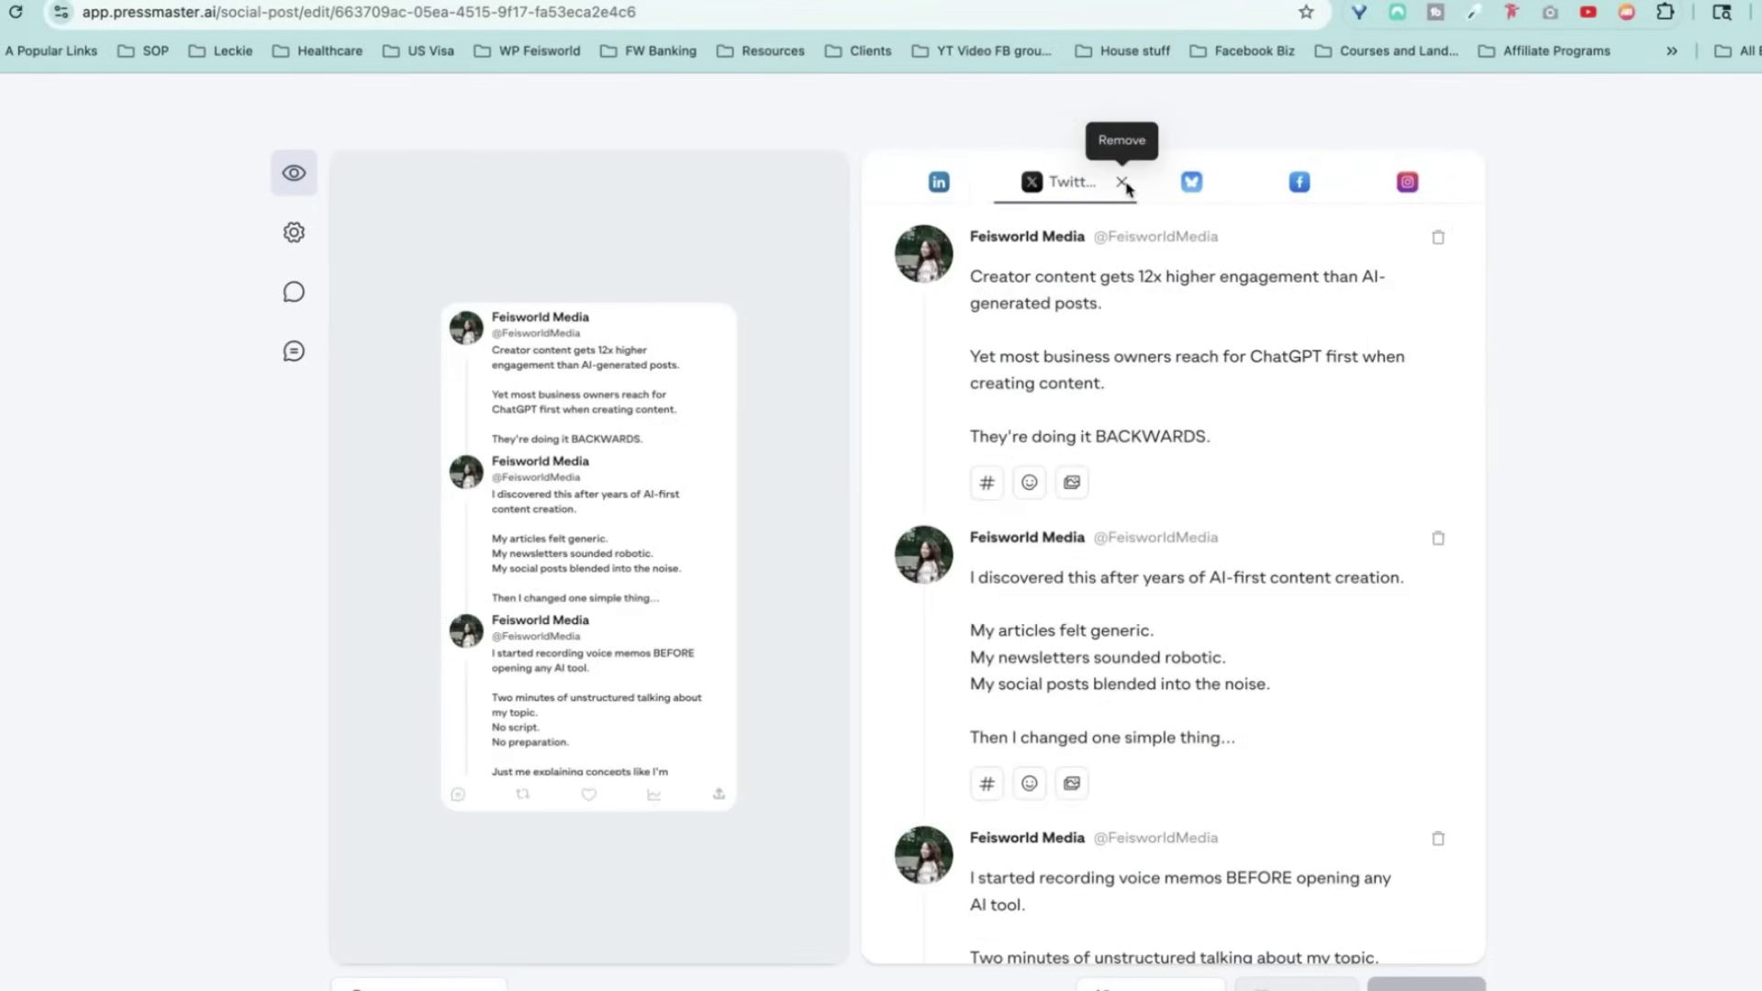
click(1192, 181)
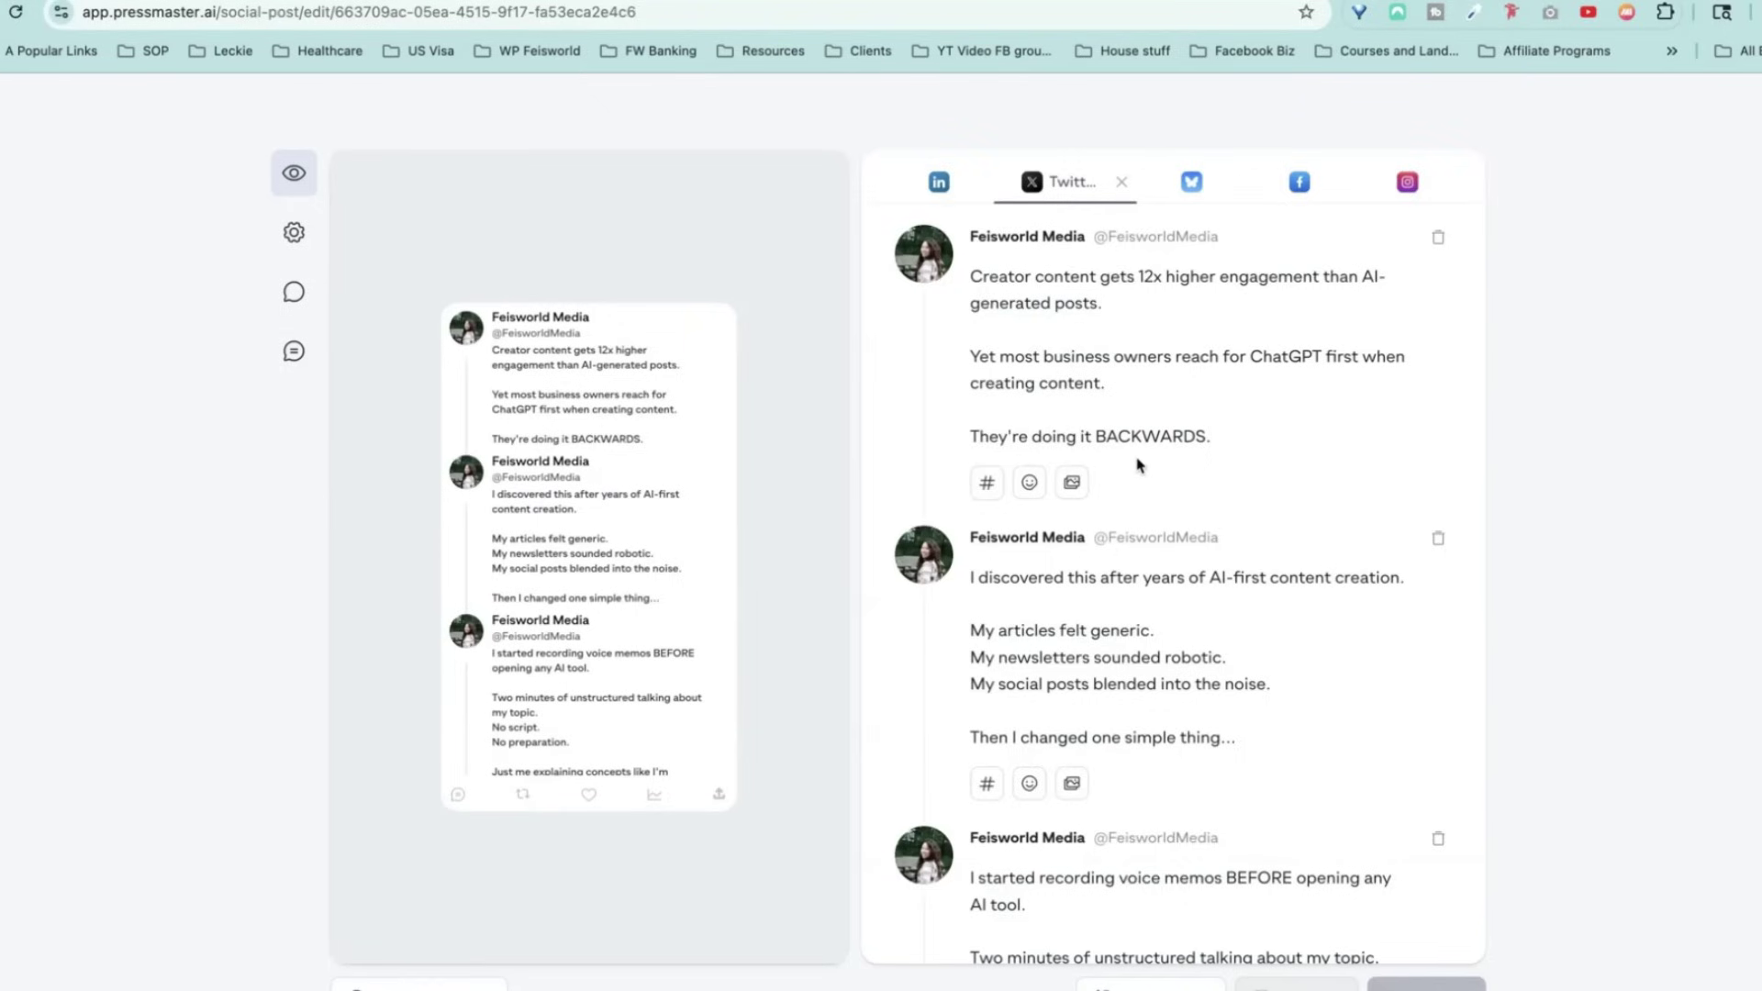
scroll(1129, 459, down, 3)
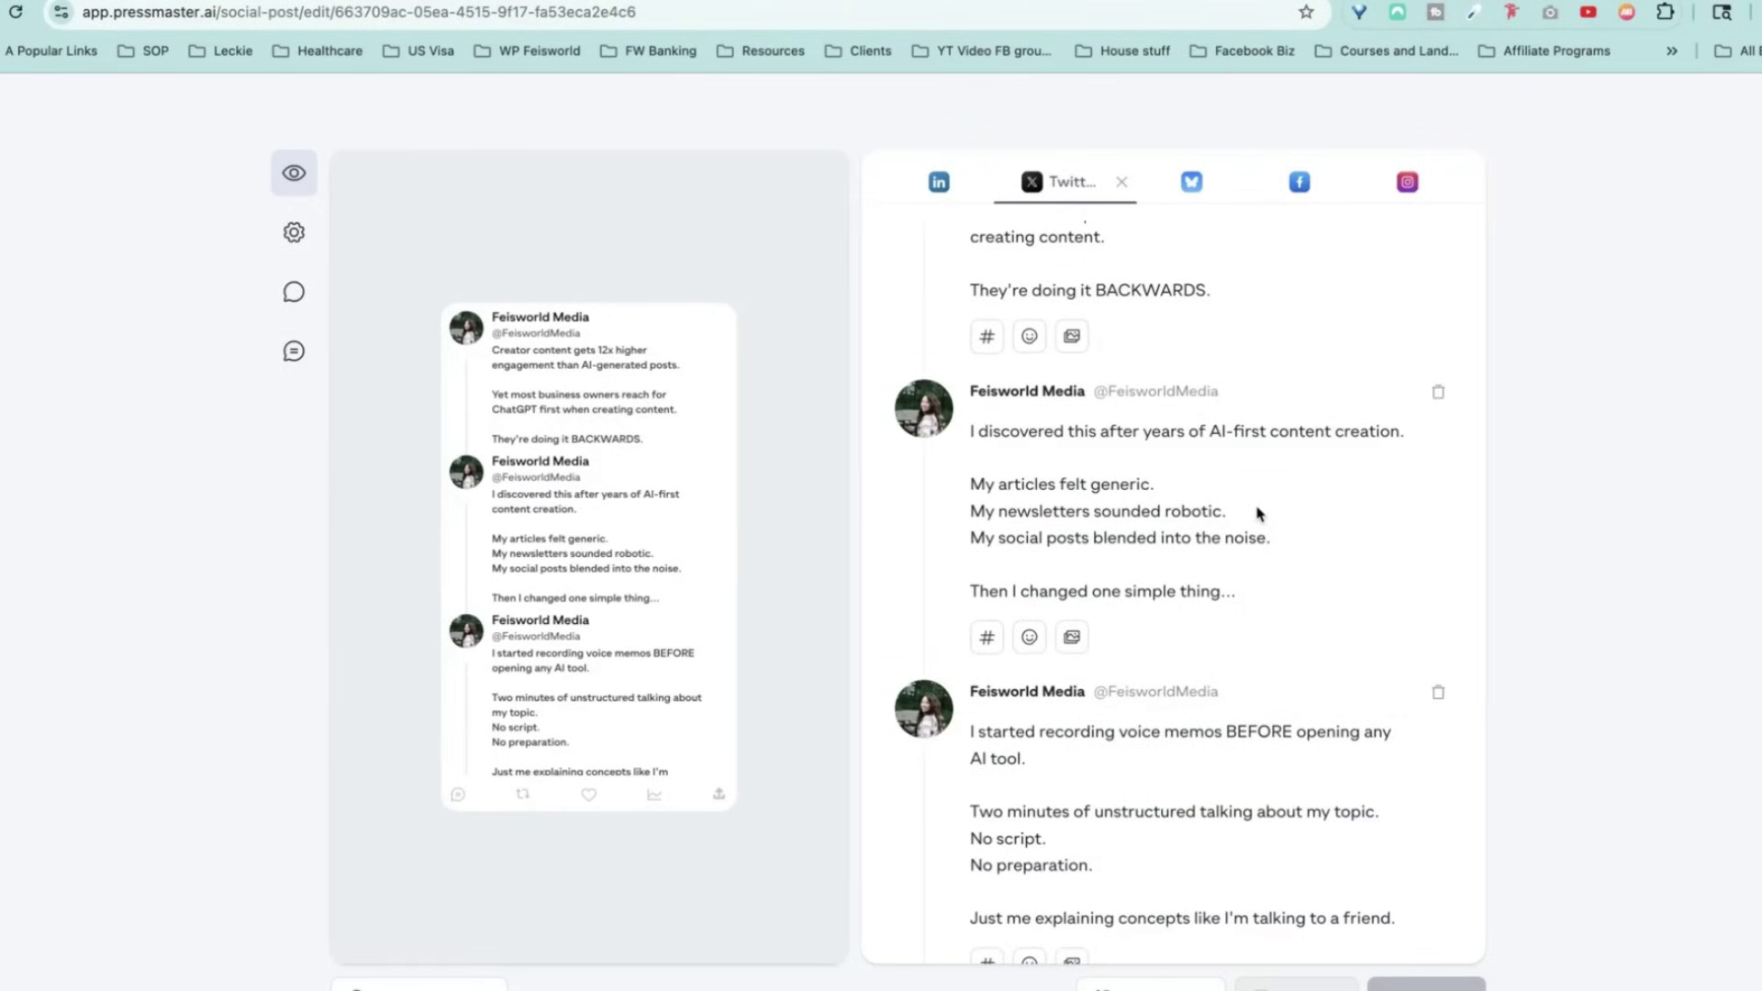
scroll(1260, 517, down, 3)
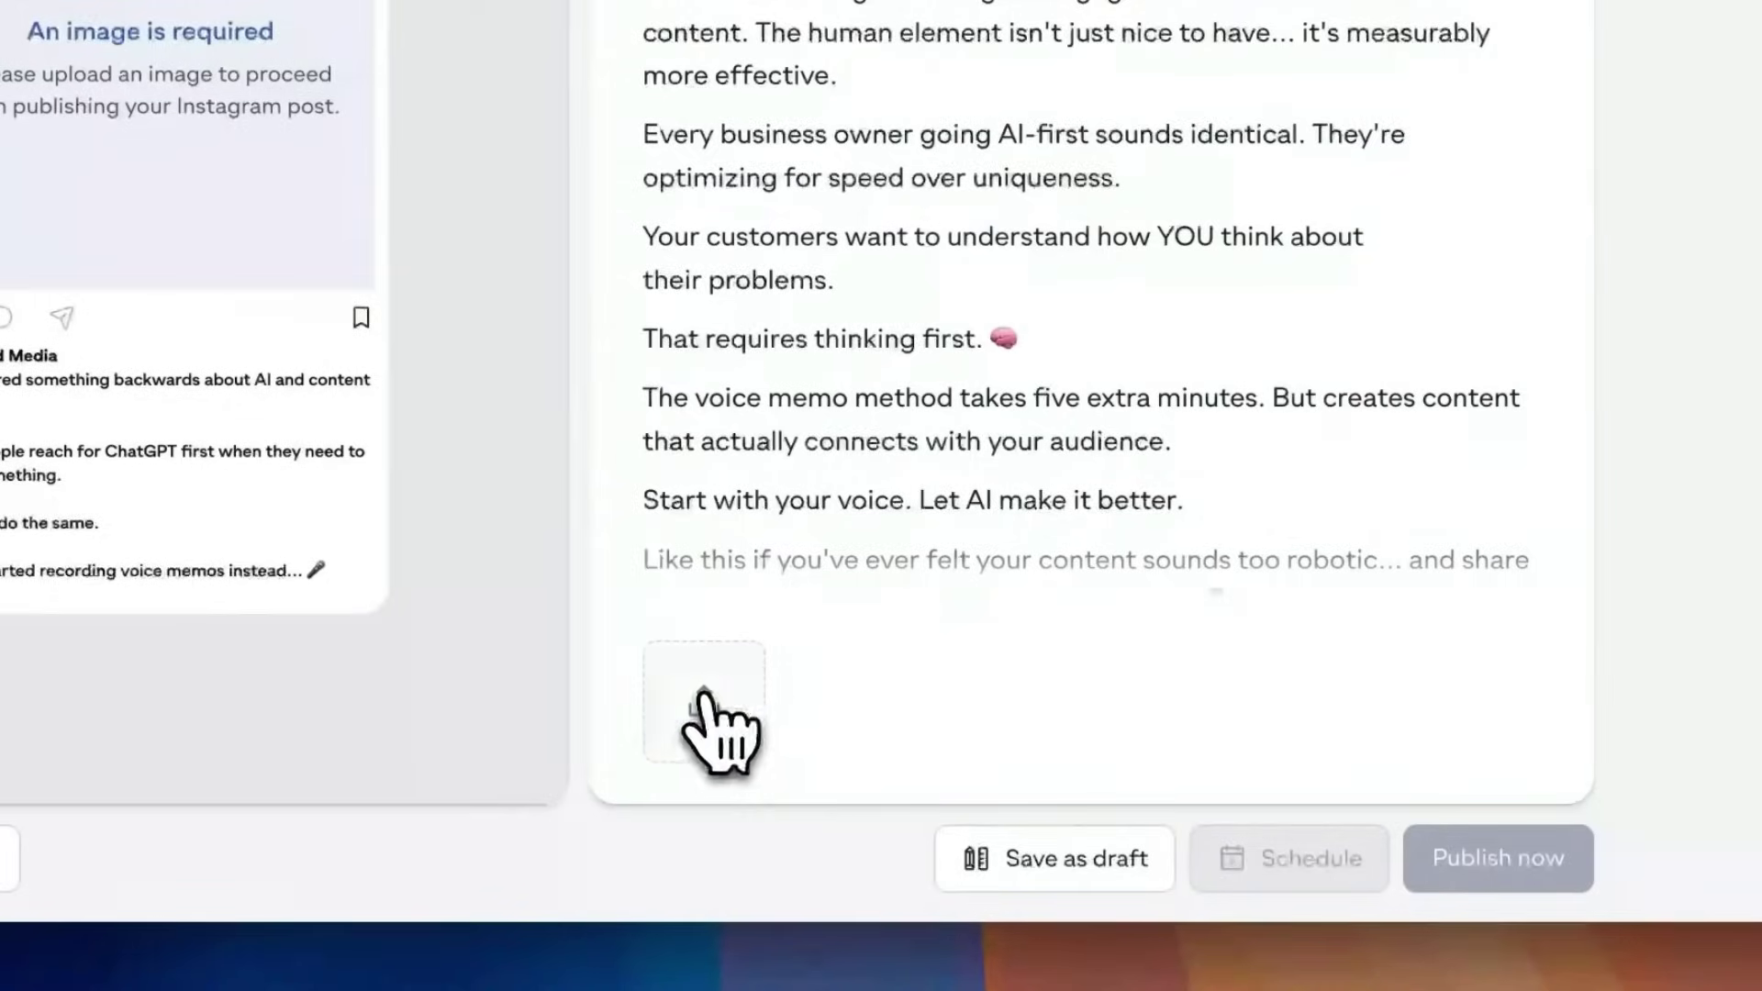
Leave the Instagram image upload empty and switch to the Adobe Express tab.
click(698, 705)
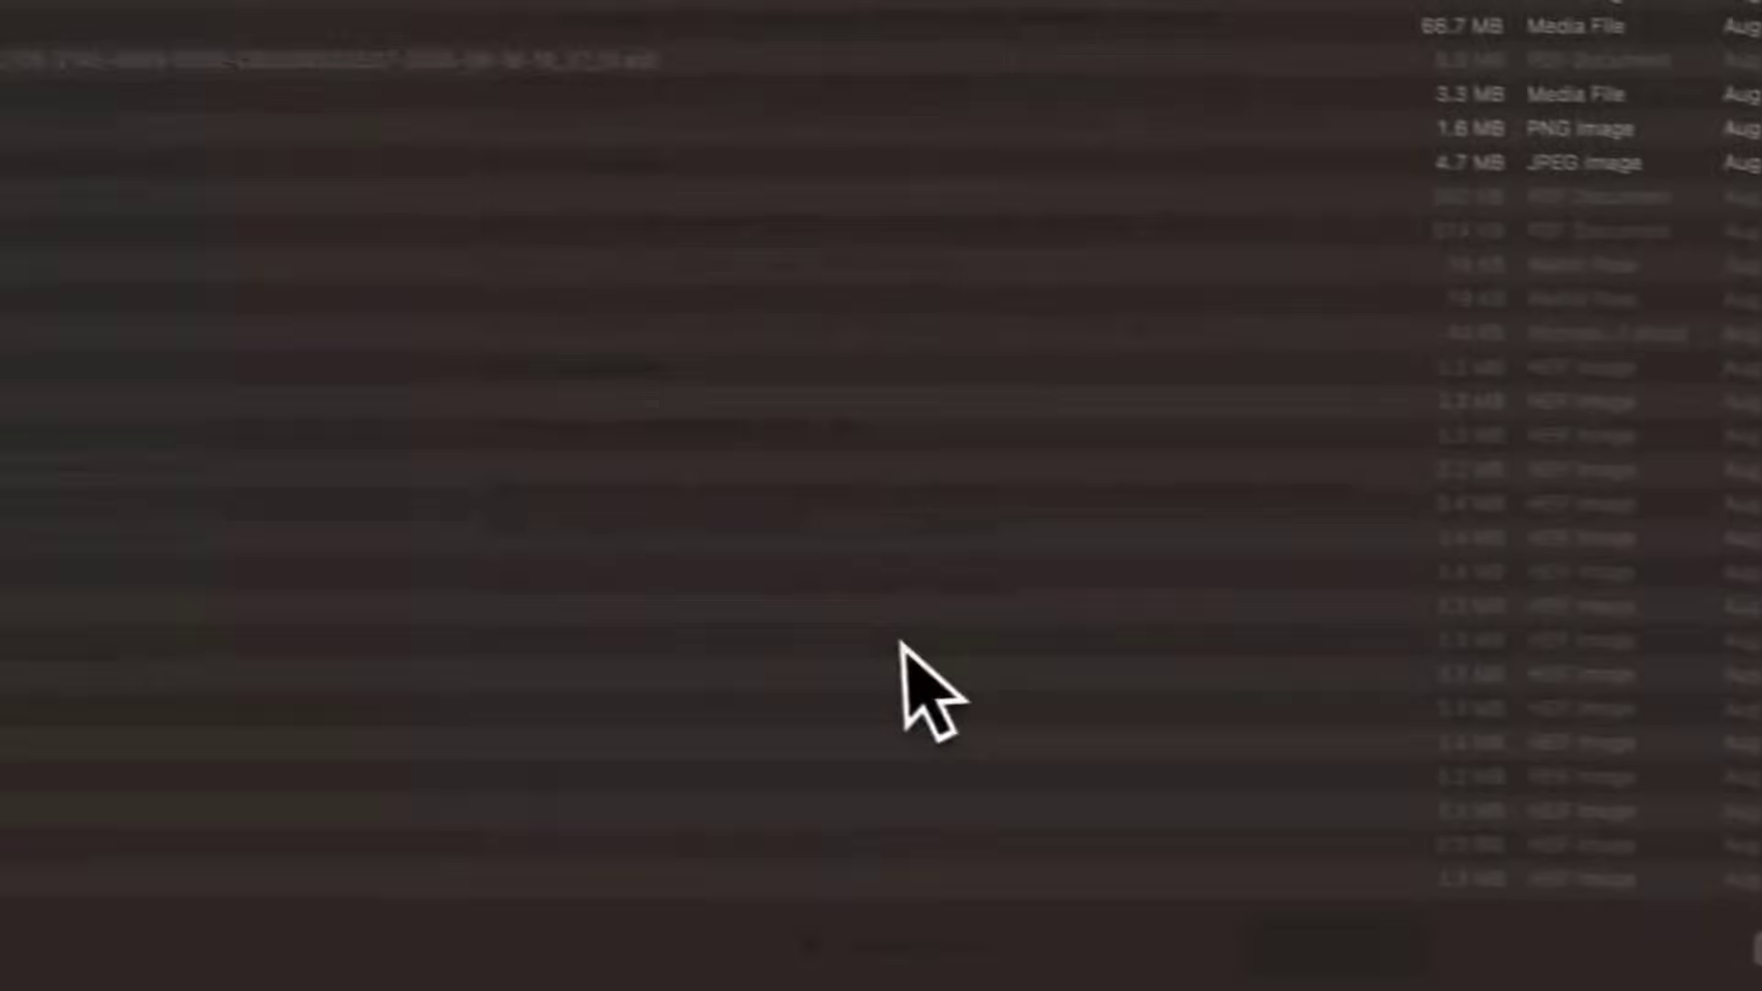
key(Escape)
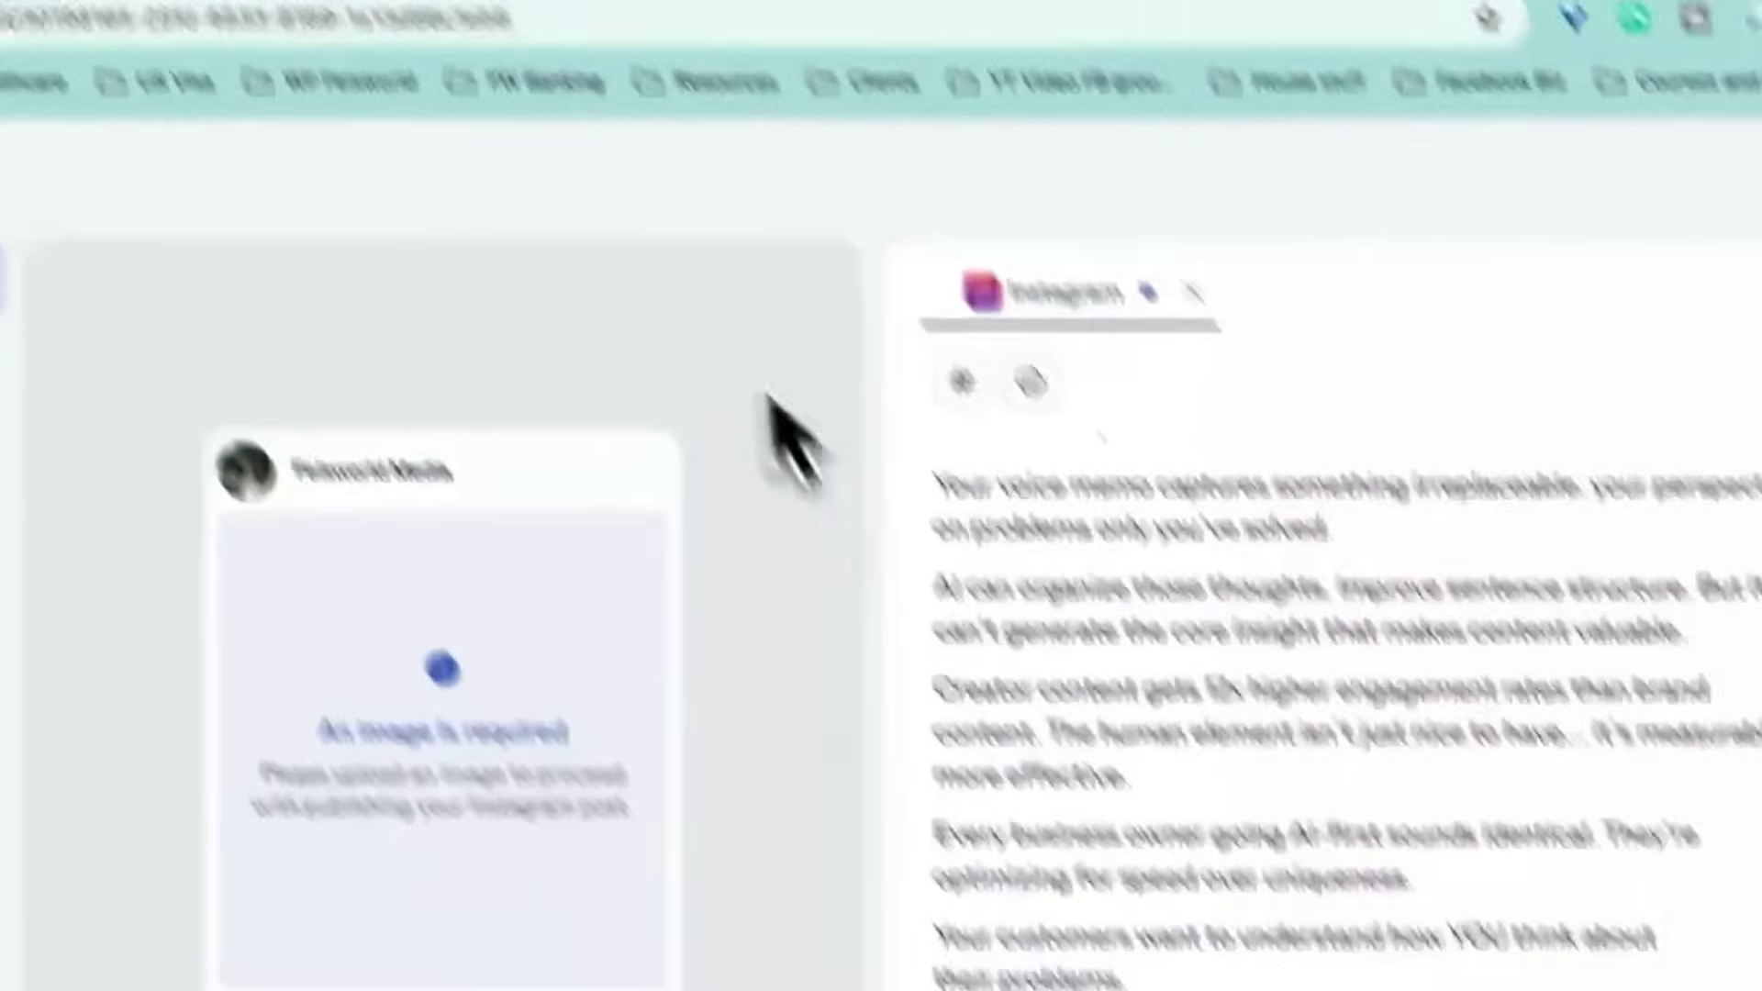
click(765, 100)
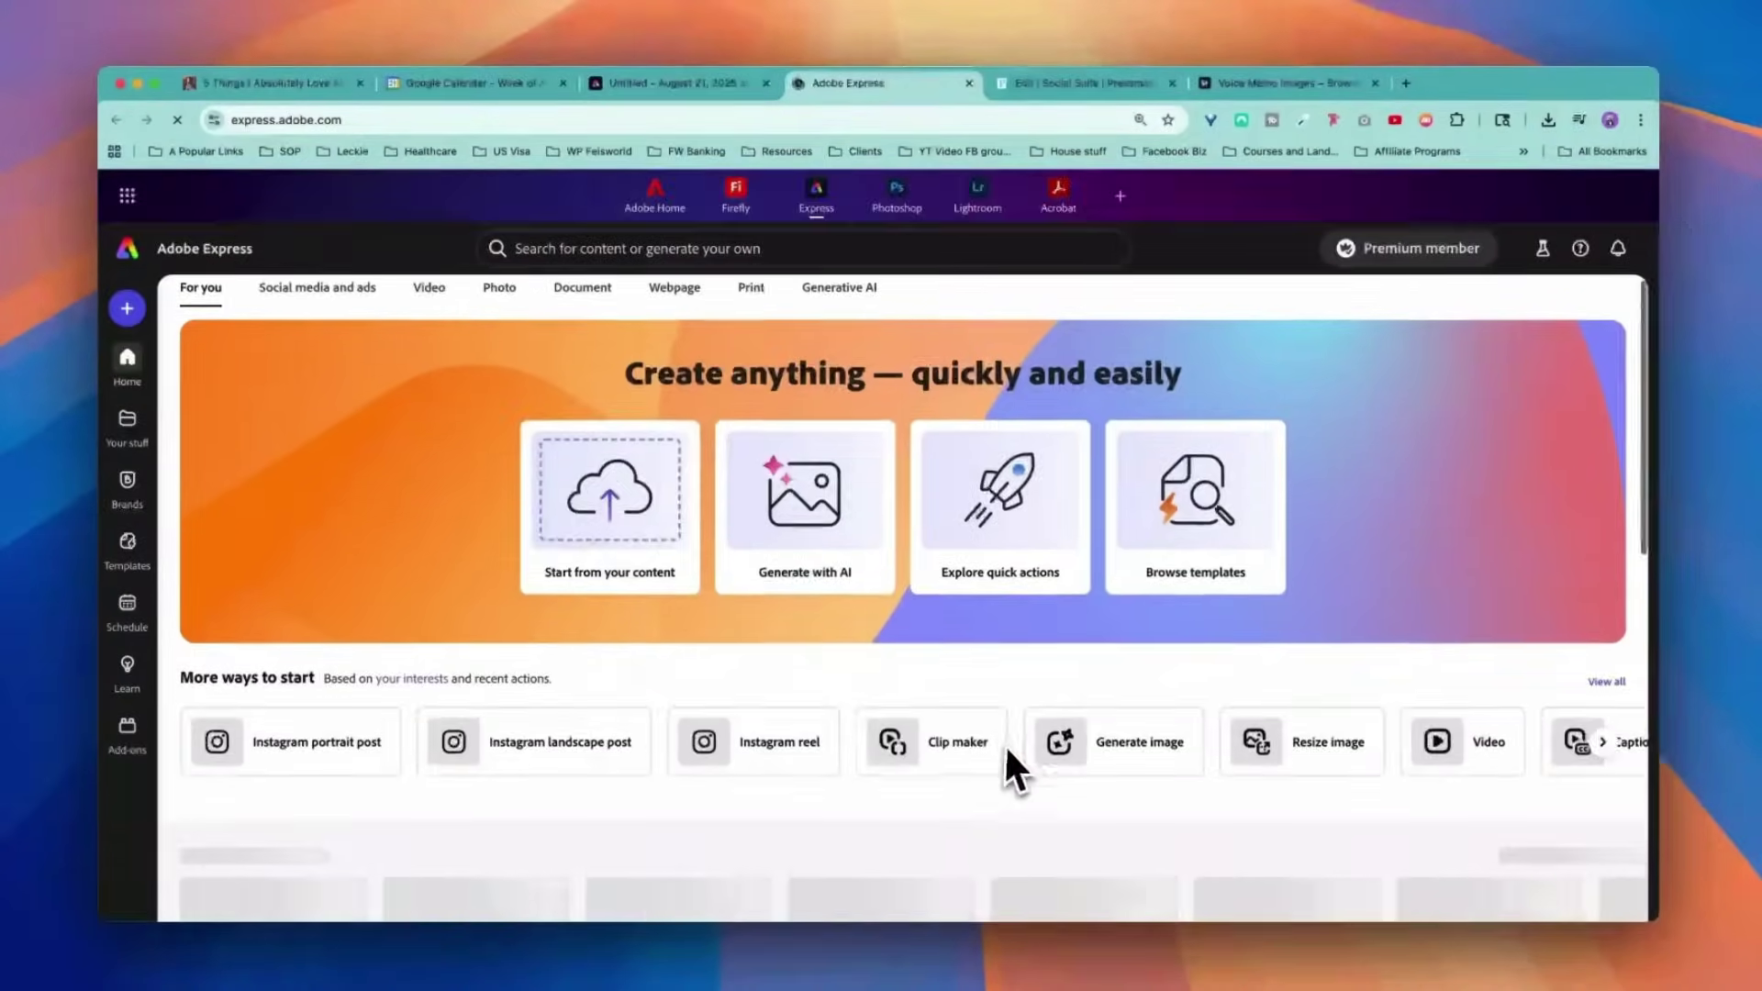
Show the voice memo photo results, then download the Audio Journal page as a 1,080 × 1,350 px PNG.
scroll(1004, 743, down, 5)
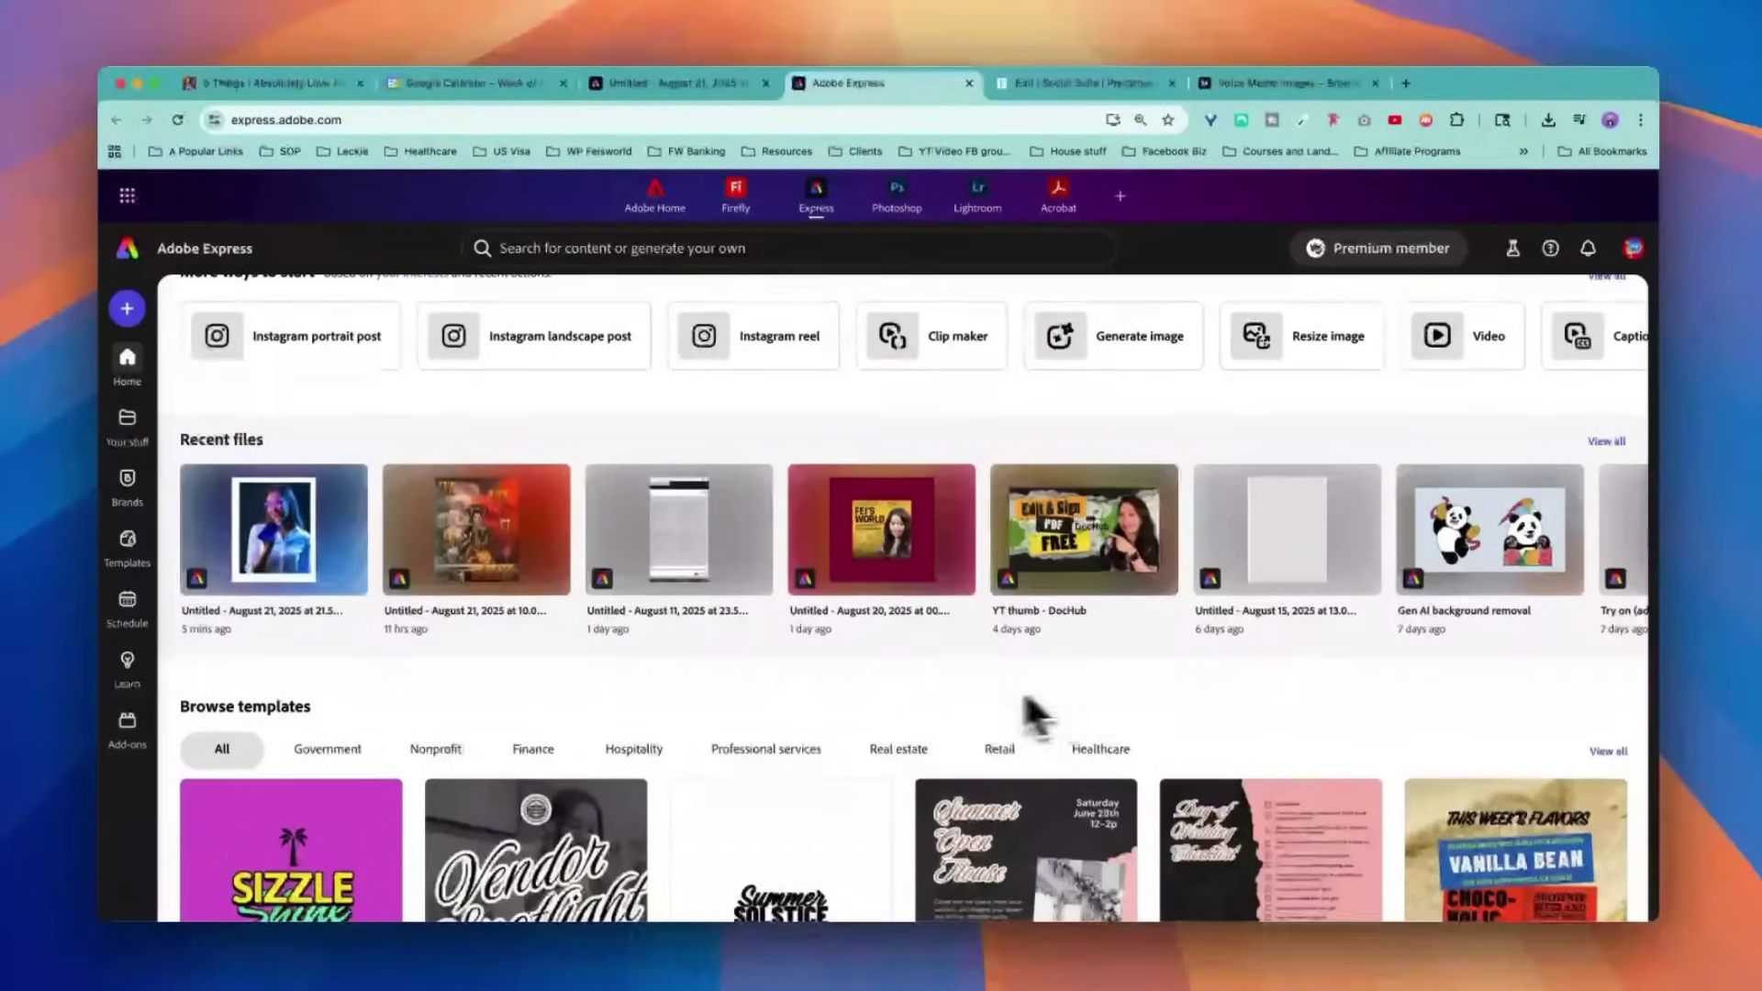
scroll(955, 684, down, 1)
scroll(1047, 592, down, 3)
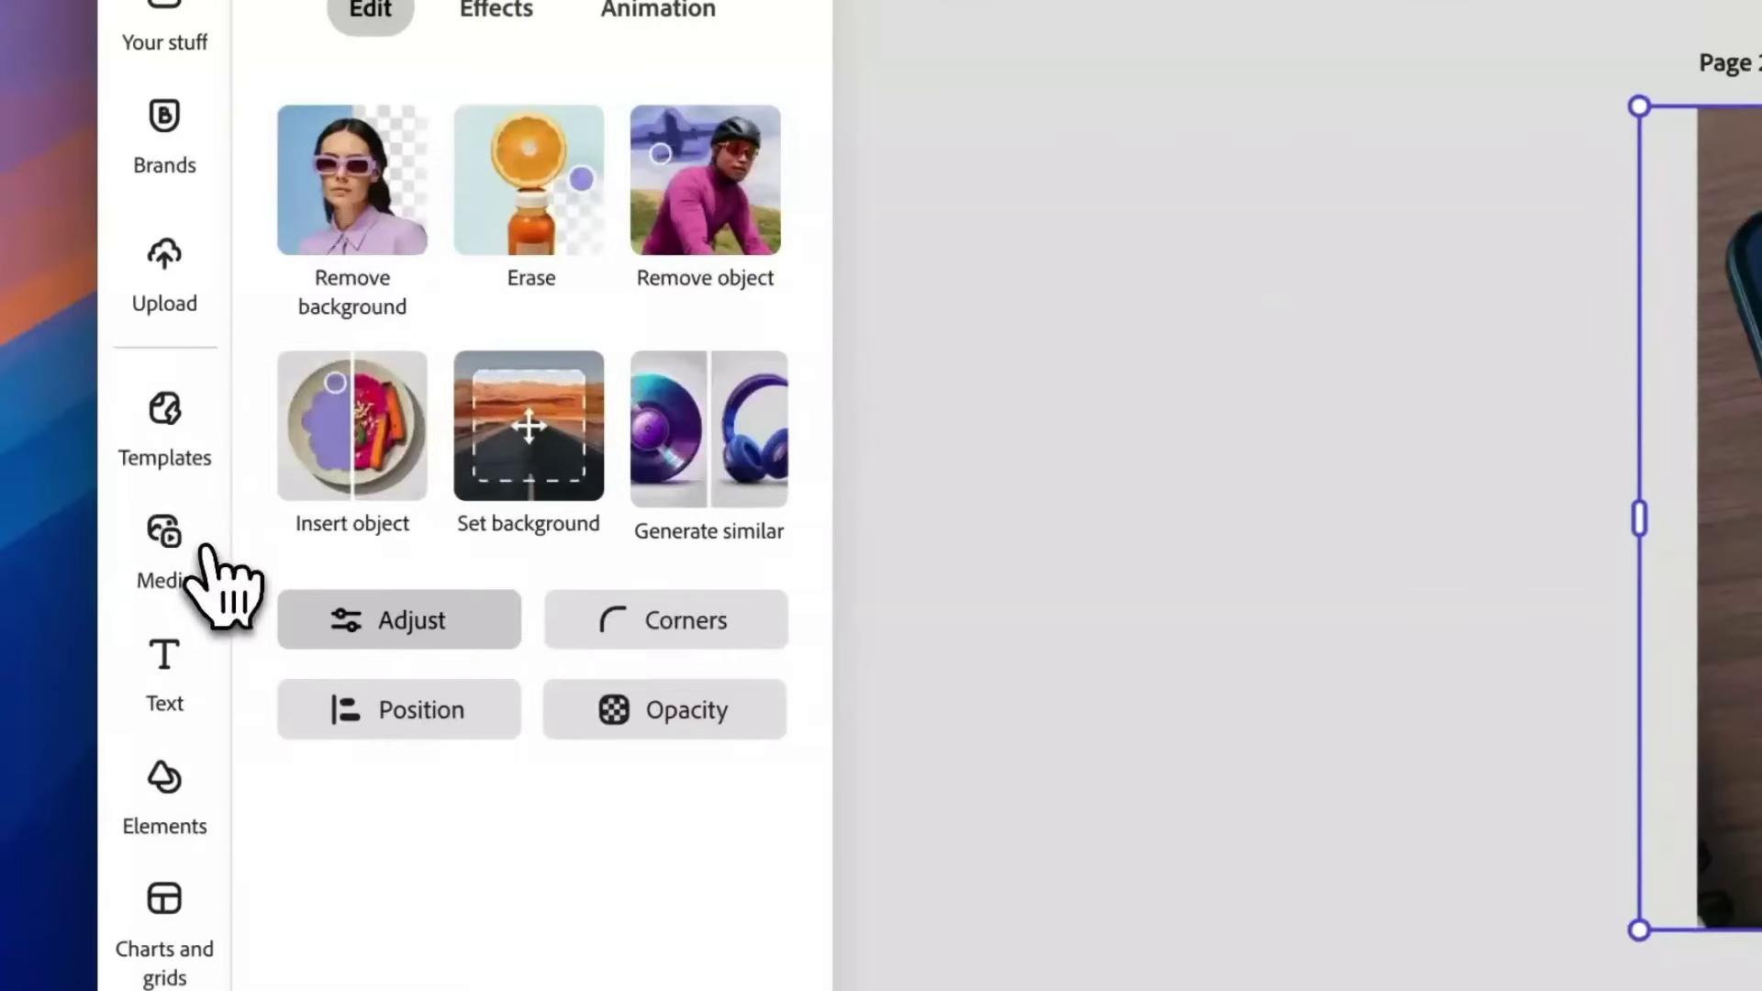
click(203, 551)
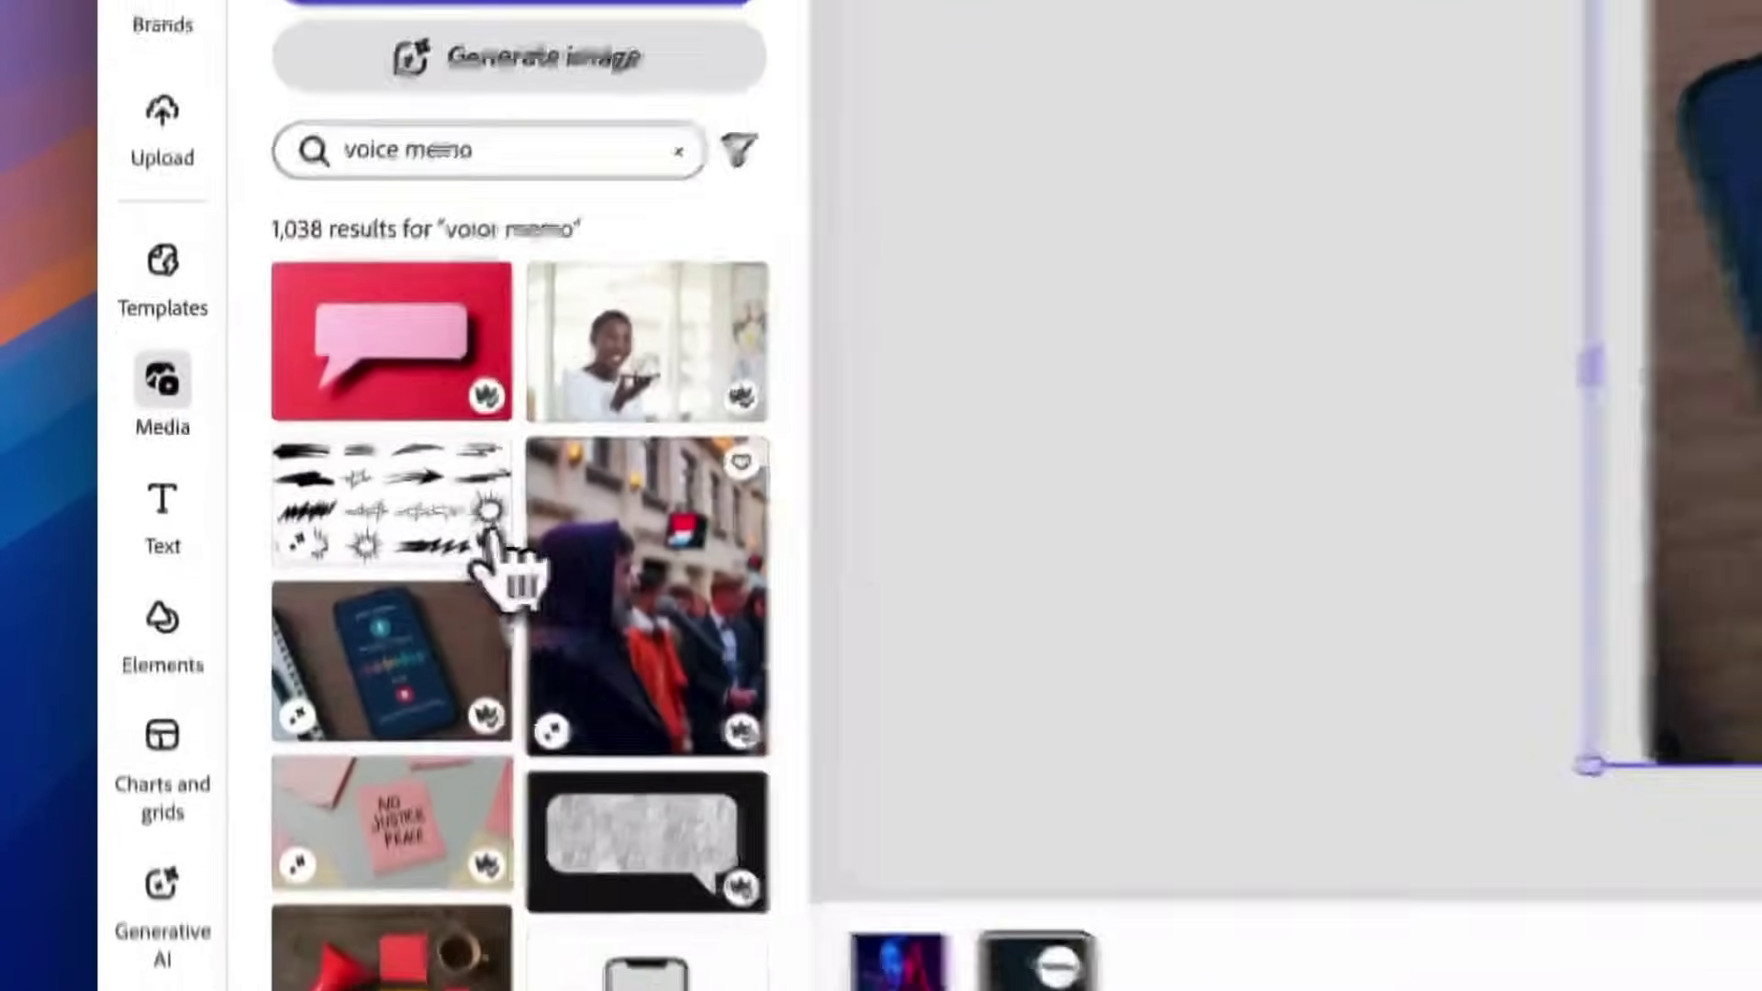
scroll(647, 689, down, 5)
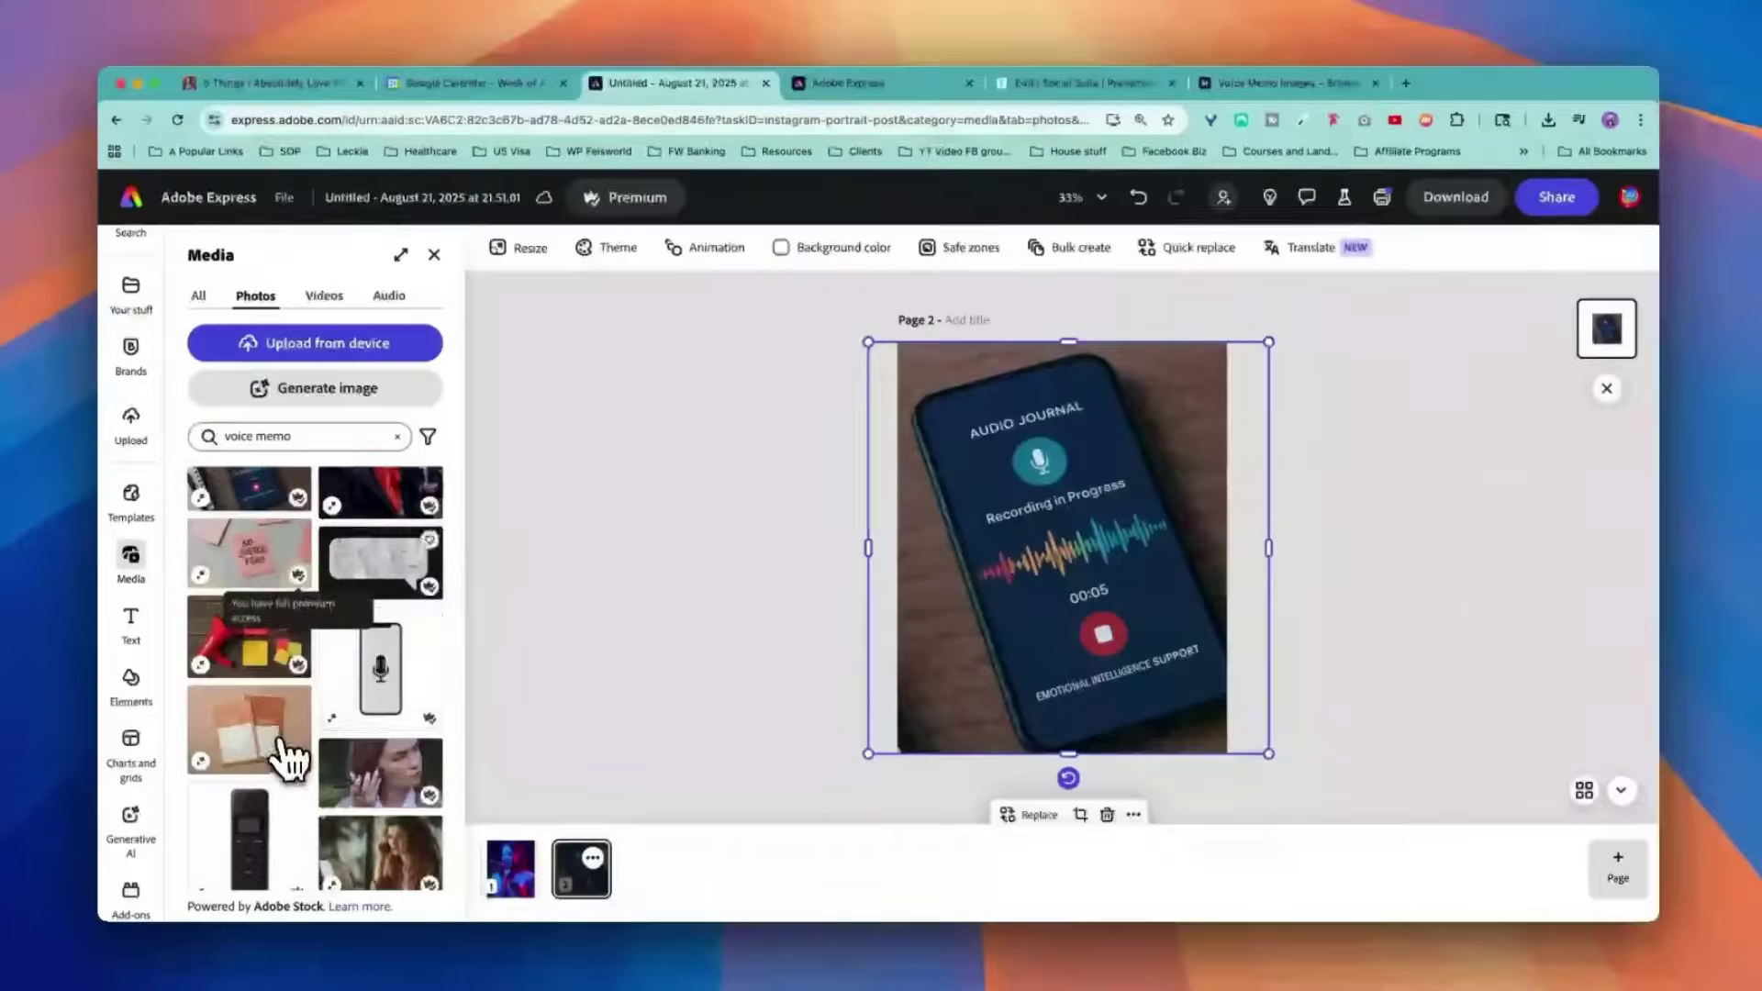
scroll(287, 739, down, 3)
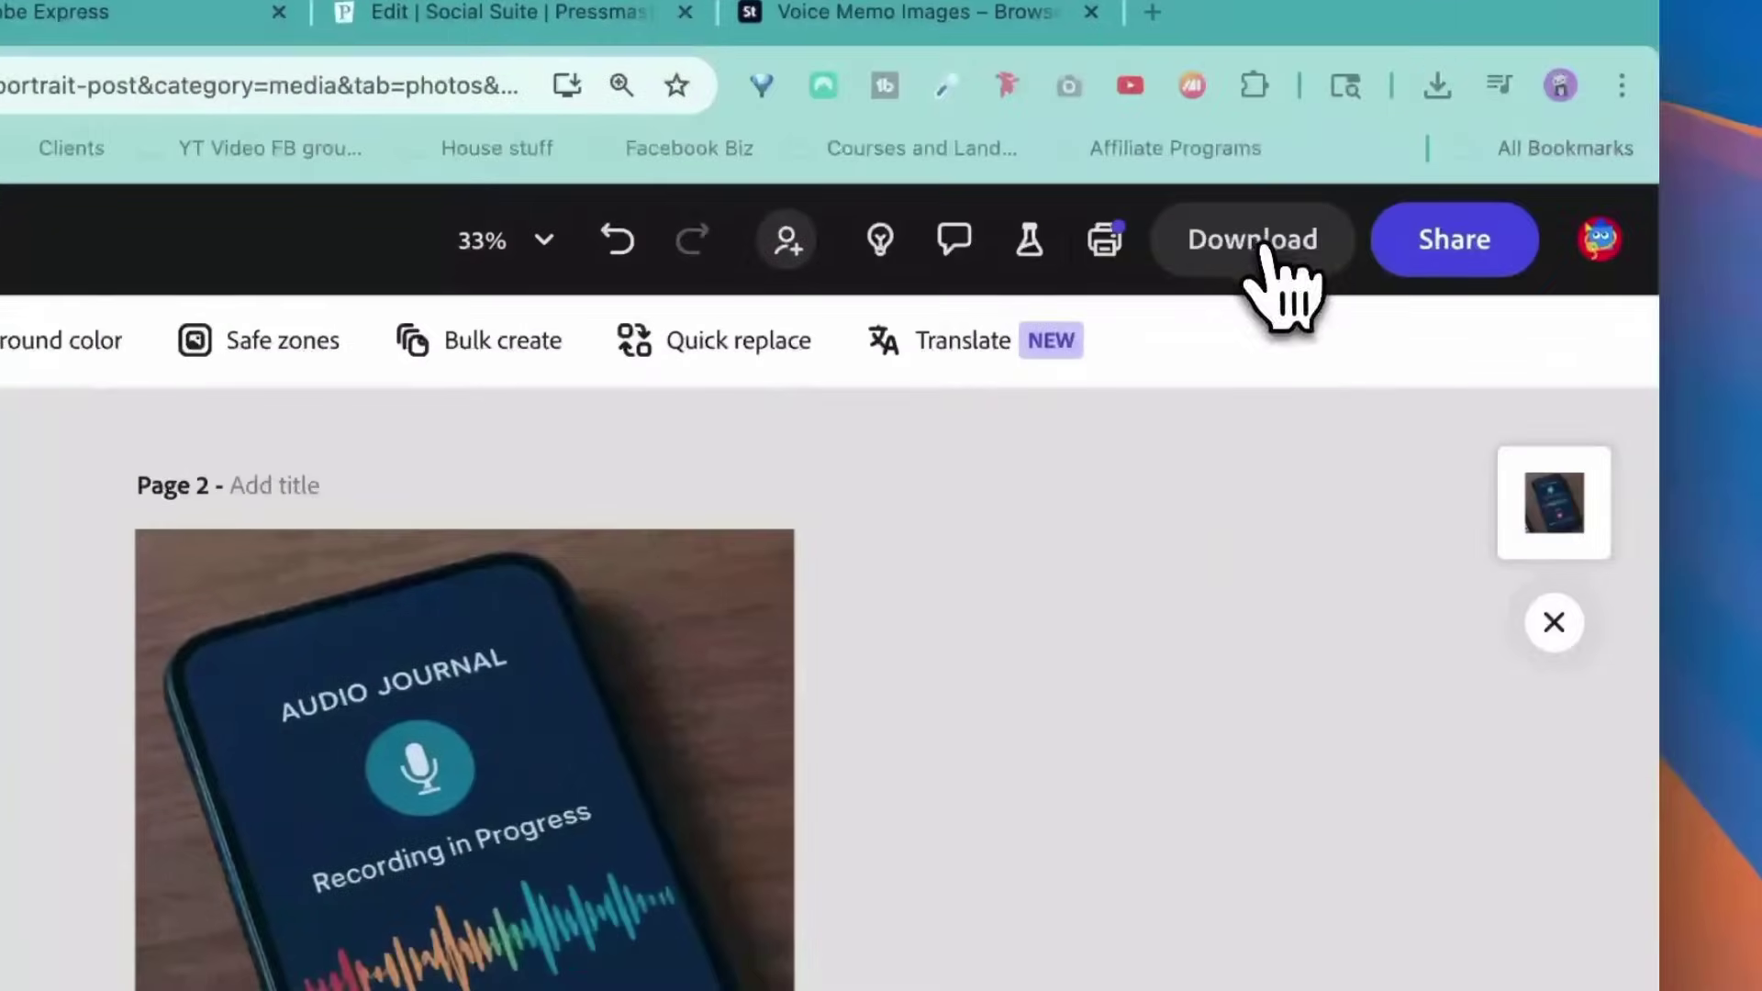
click(1262, 246)
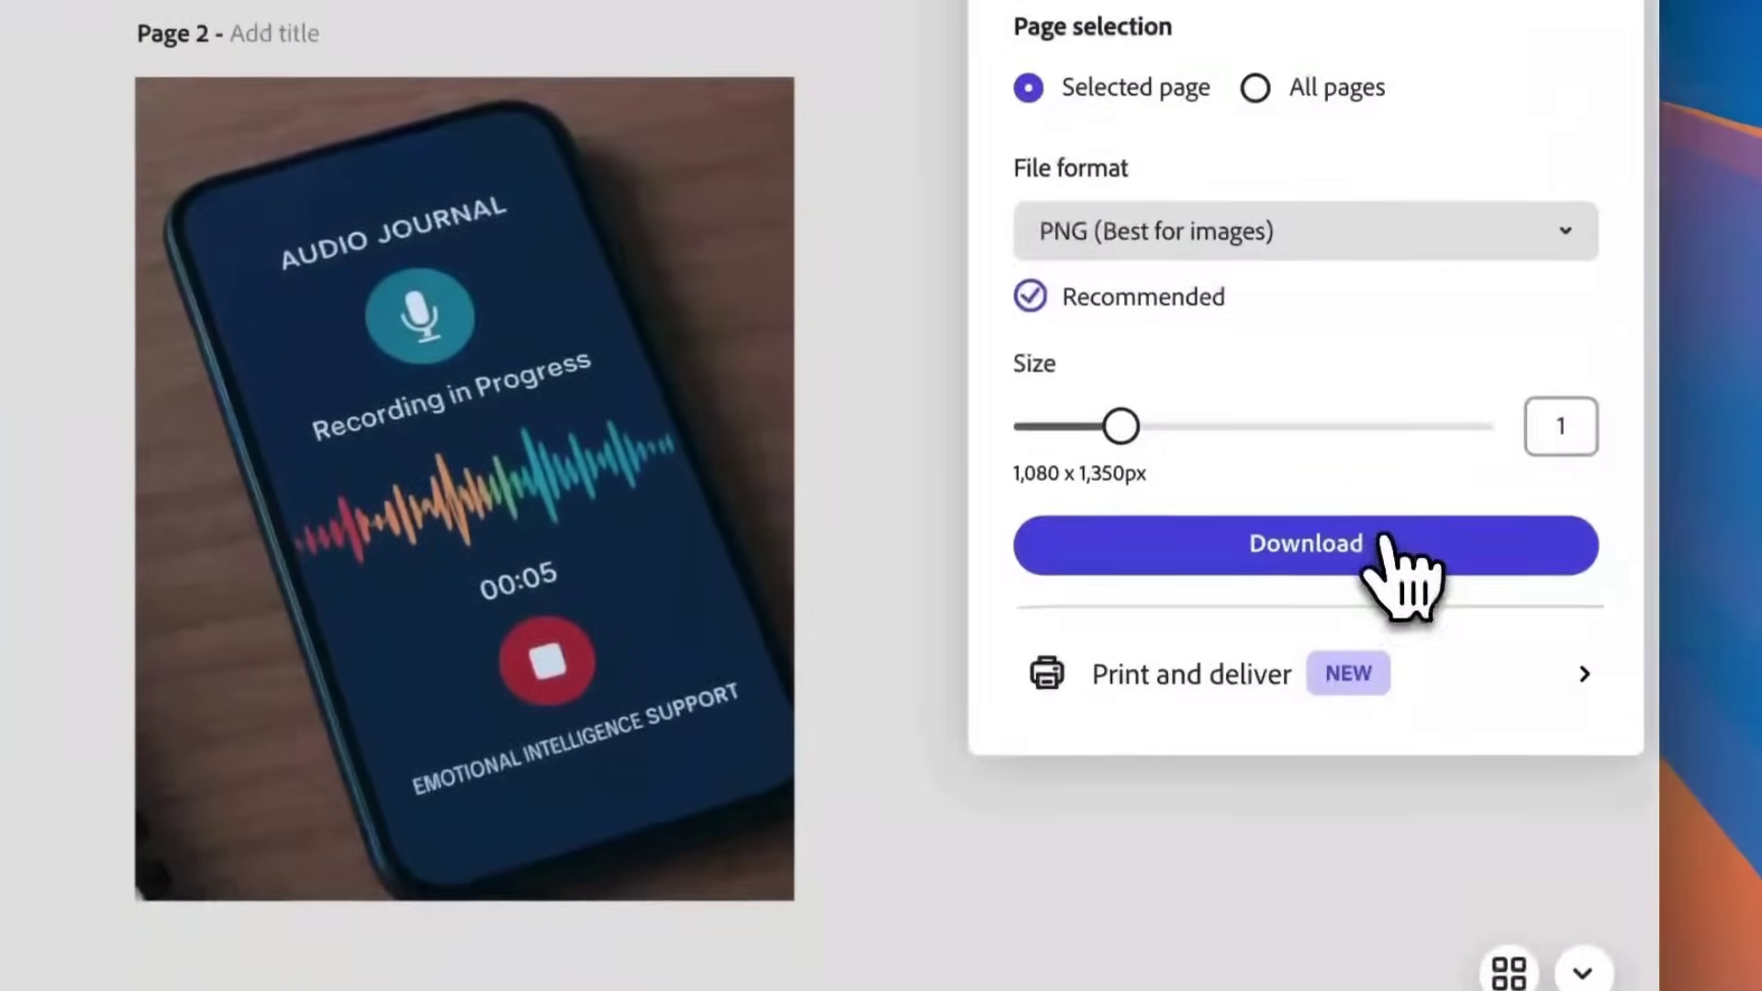